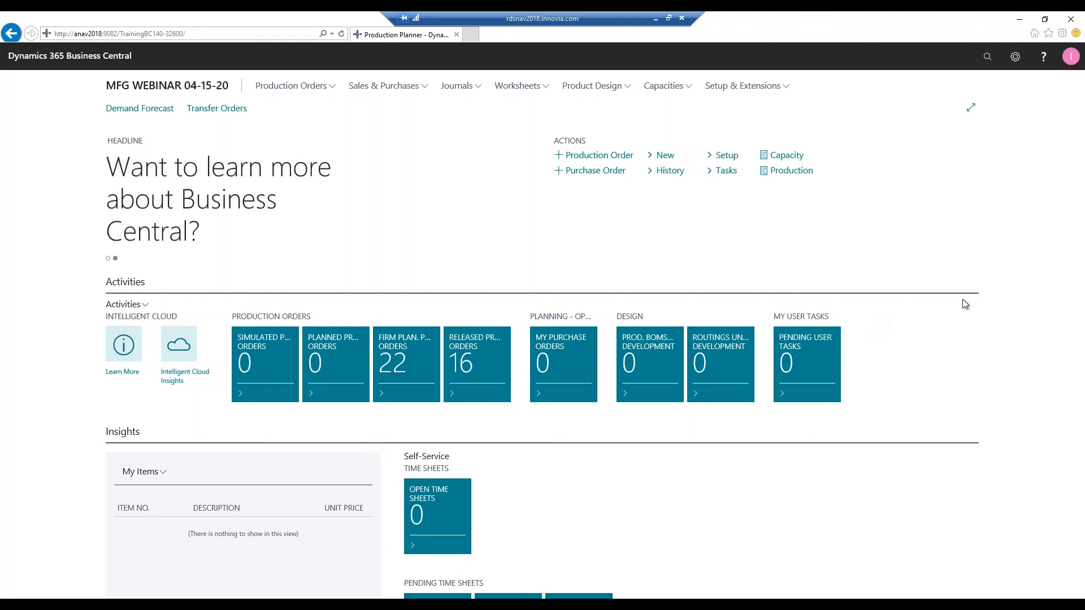
# - Open the released production order for M&M's Chocolate (40 Packages) with quantity 5 and due date 11/16/2019
pyautogui.click(331, 87)
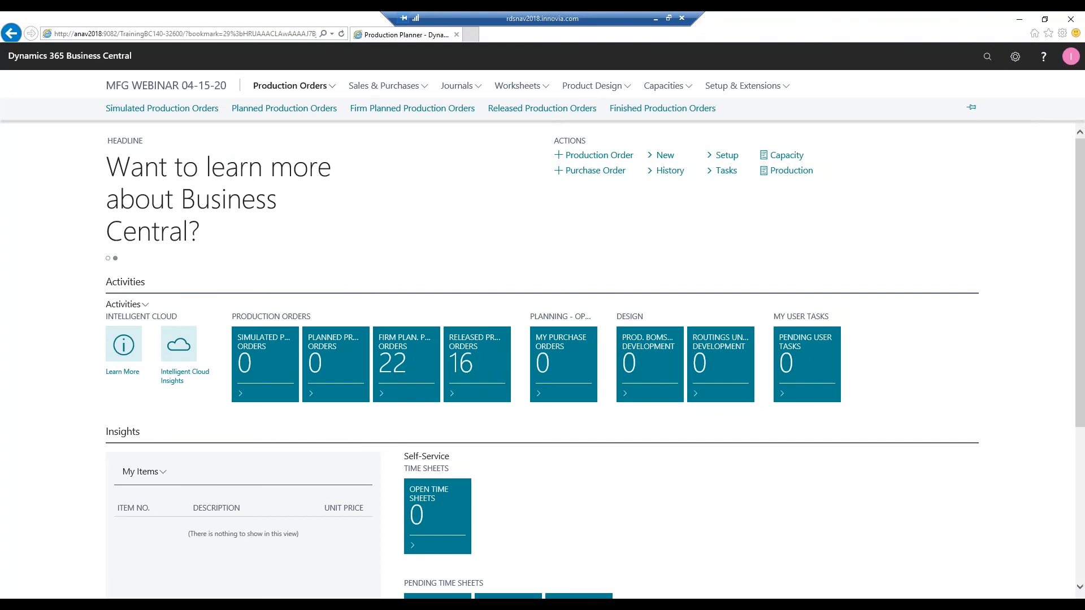
pyautogui.click(542, 109)
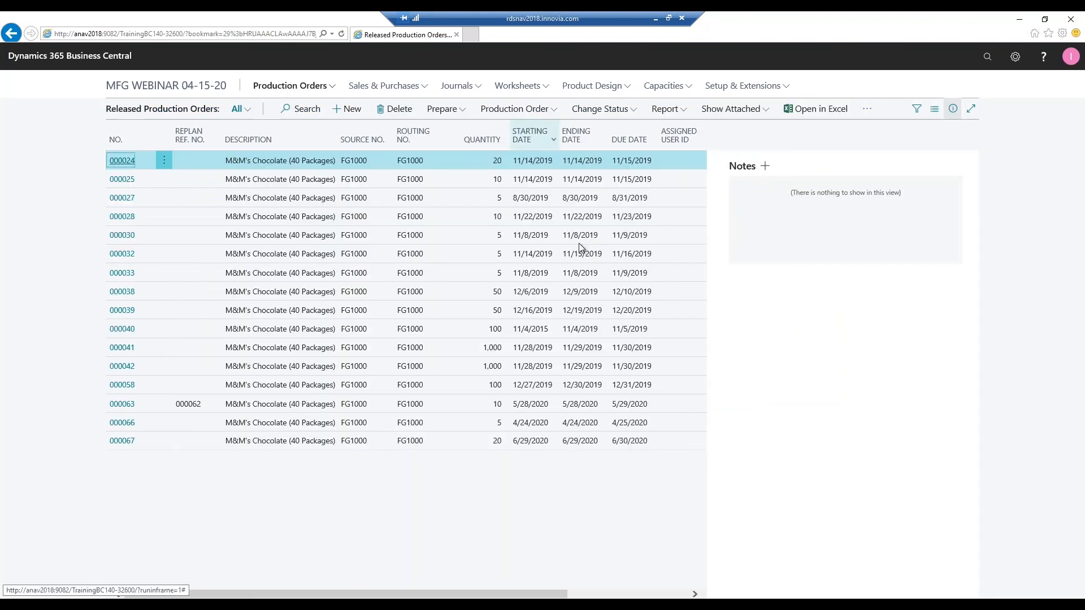
pyautogui.click(132, 259)
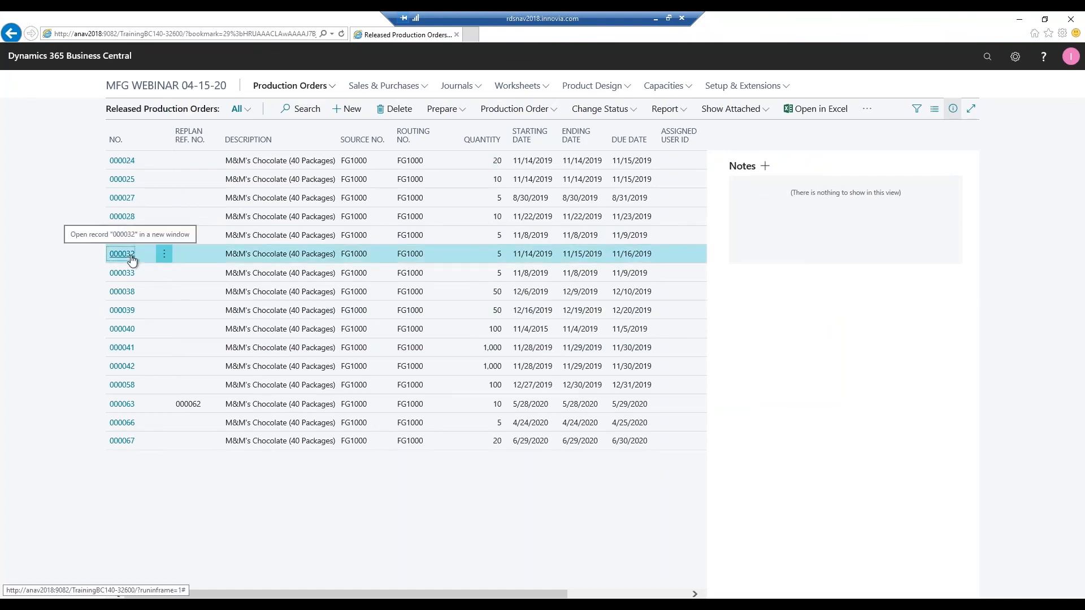
pyautogui.click(132, 259)
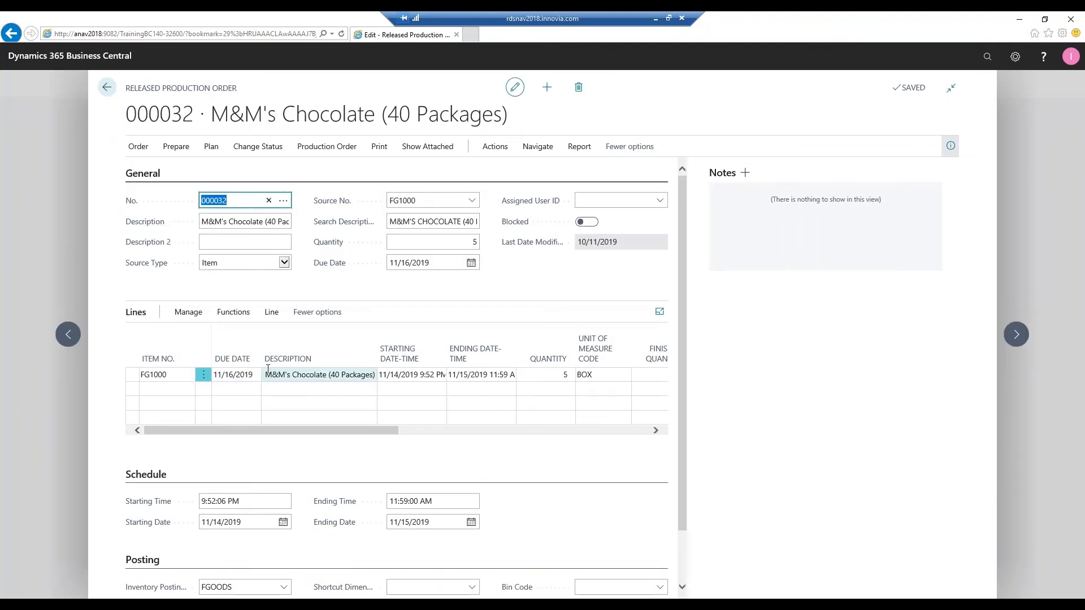
# - Review the components of the order's FG1000 line with their flushing methods, and the line's finished and remaining quantities
pyautogui.click(276, 311)
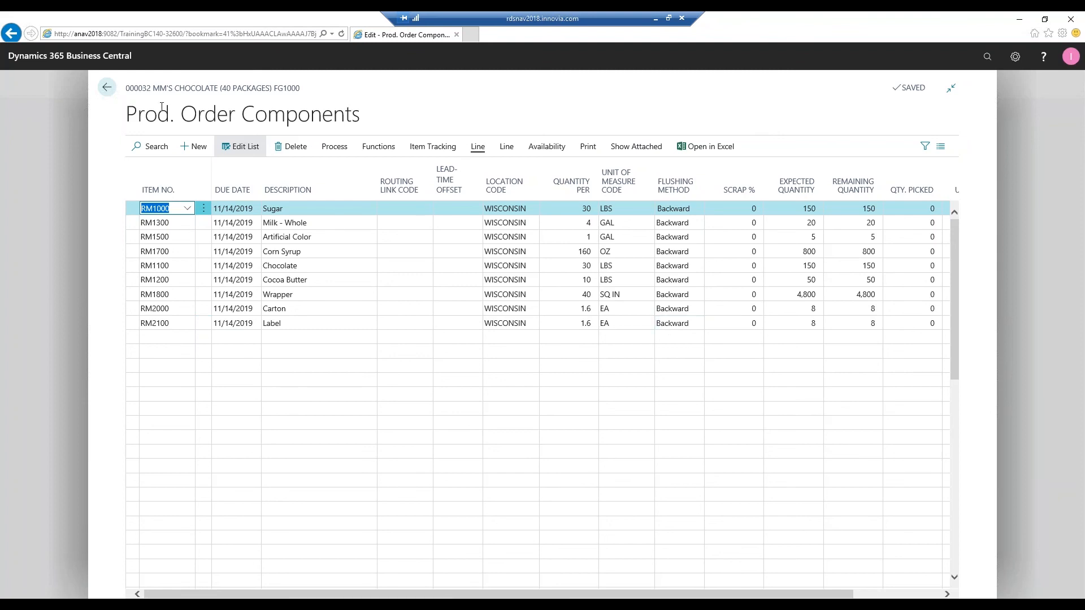
pyautogui.click(105, 89)
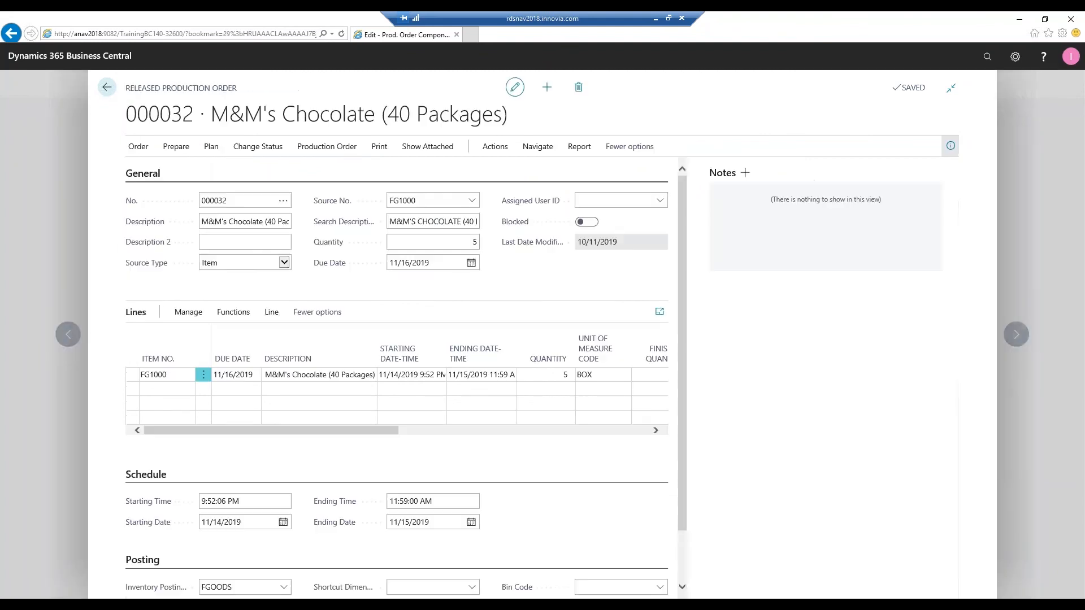
pyautogui.moveTo(361, 431); pyautogui.dragTo(431, 442)
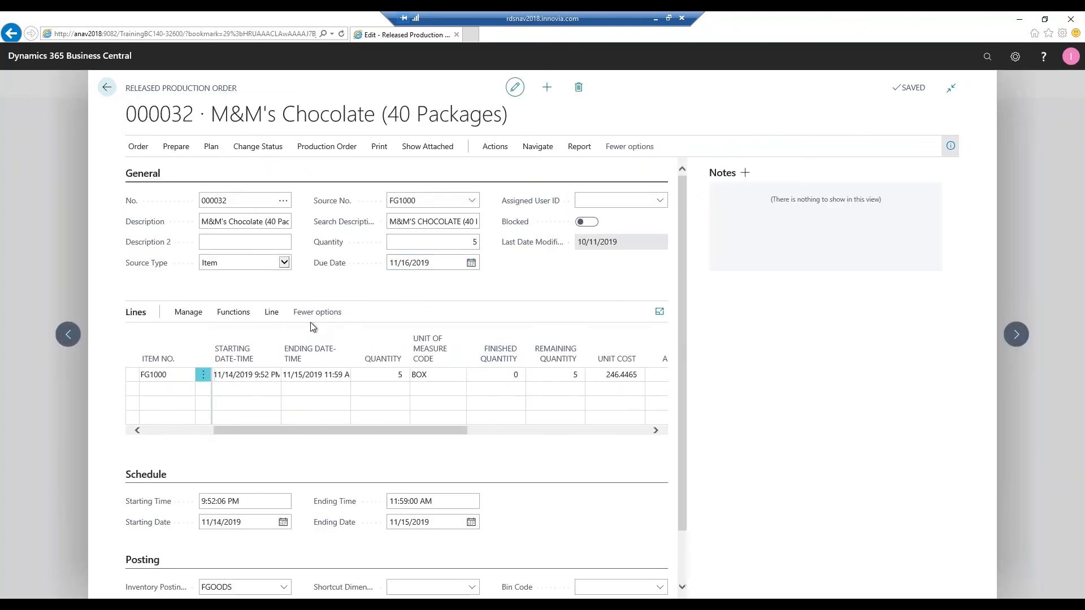
# - Open the production journal for the FG1000 line and set the MIXER operation's setup time to 5 and run time to 1
pyautogui.click(273, 312)
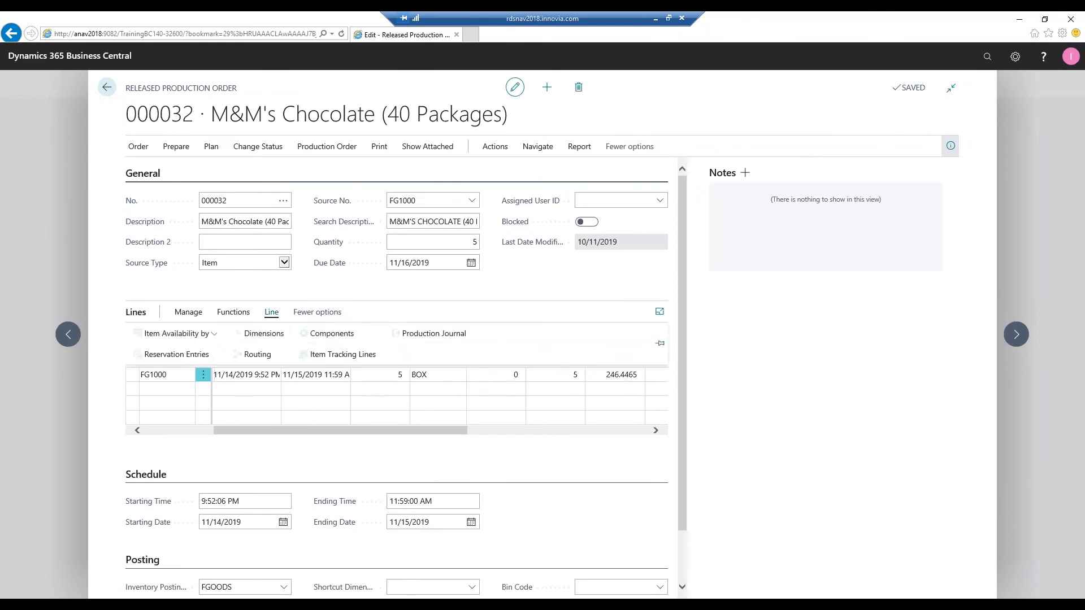
pyautogui.click(438, 339)
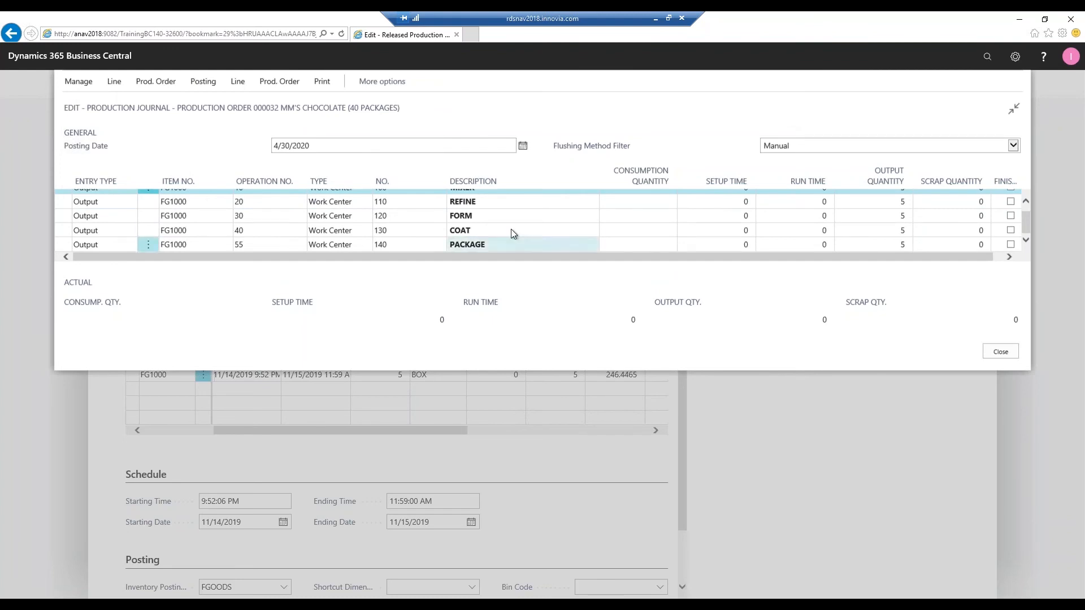
pyautogui.click(535, 238)
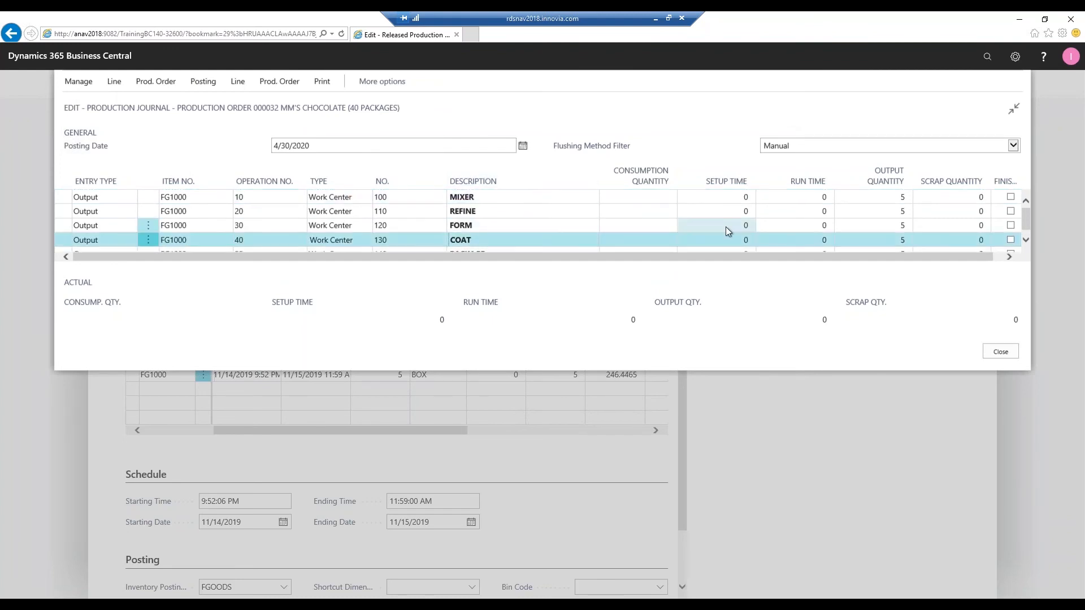
pyautogui.click(734, 197)
pyautogui.write('5')
pyautogui.press('Tab')
pyautogui.write('1')
# - Set the output run times to 3 for REFINE, 5 for FORM, 2 for COAT and 2 for PACKAGE
pyautogui.press('Down')
pyautogui.write('3')
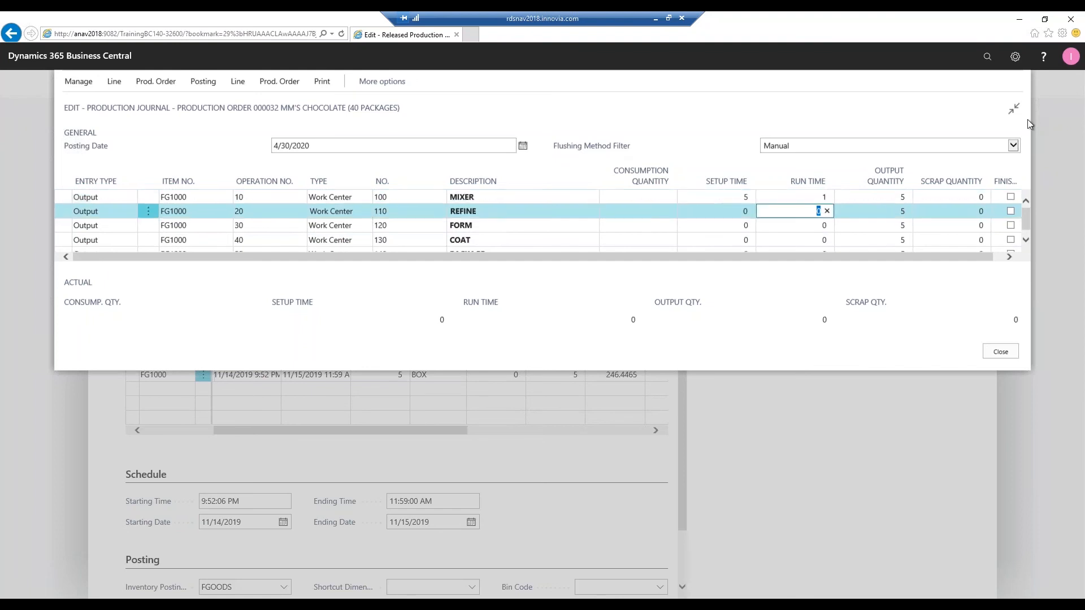
pyautogui.press('Down')
pyautogui.write('5')
pyautogui.press('Down')
pyautogui.write('2')
pyautogui.press('Down')
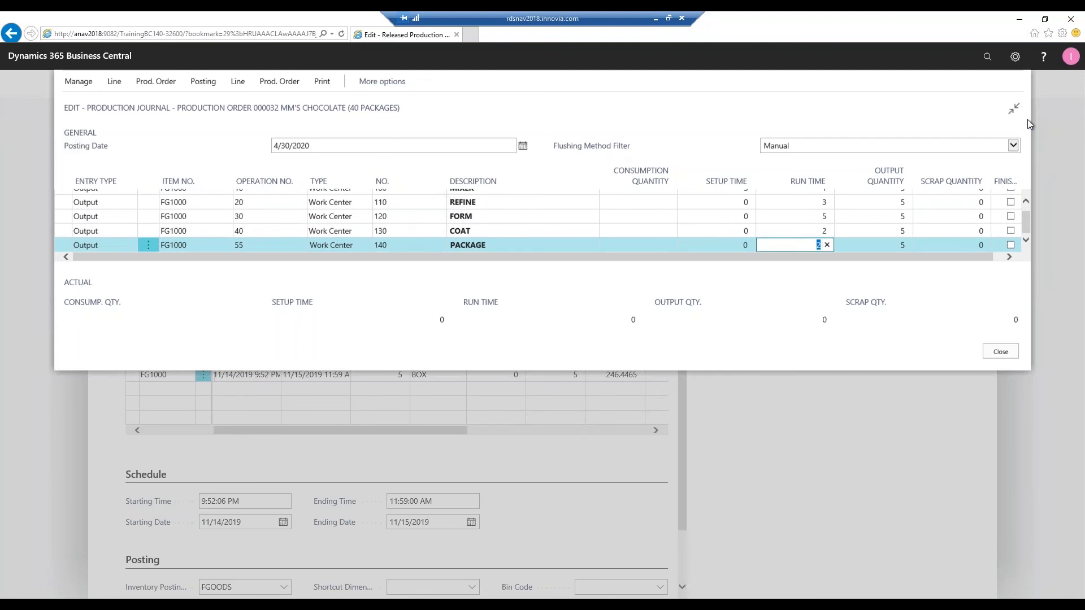
pyautogui.press('Up')
pyautogui.press('Up')
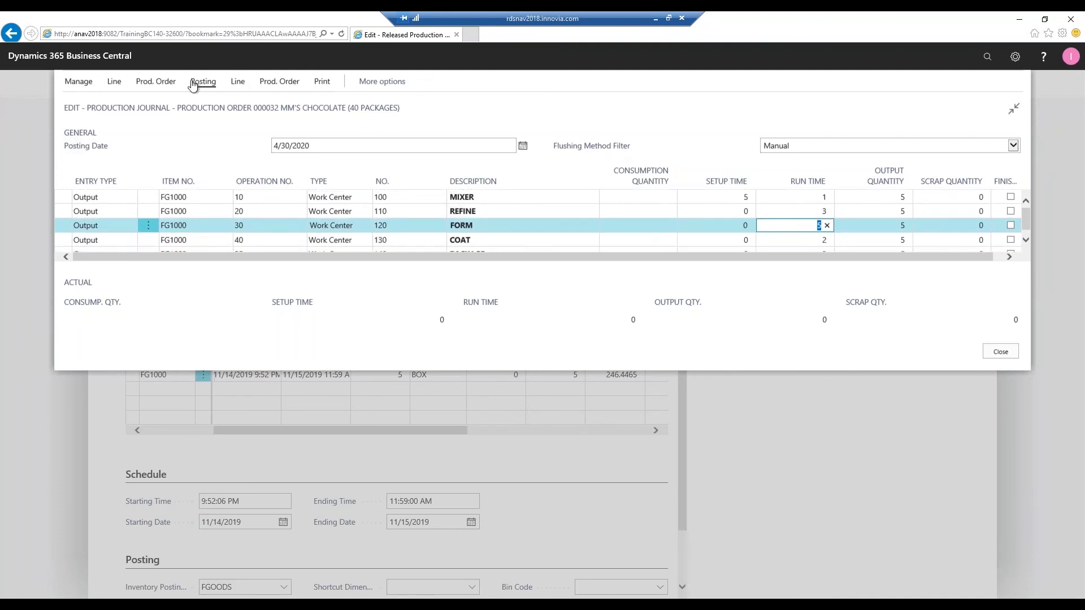
# - Post the production journal lines and close the journal
pyautogui.click(193, 83)
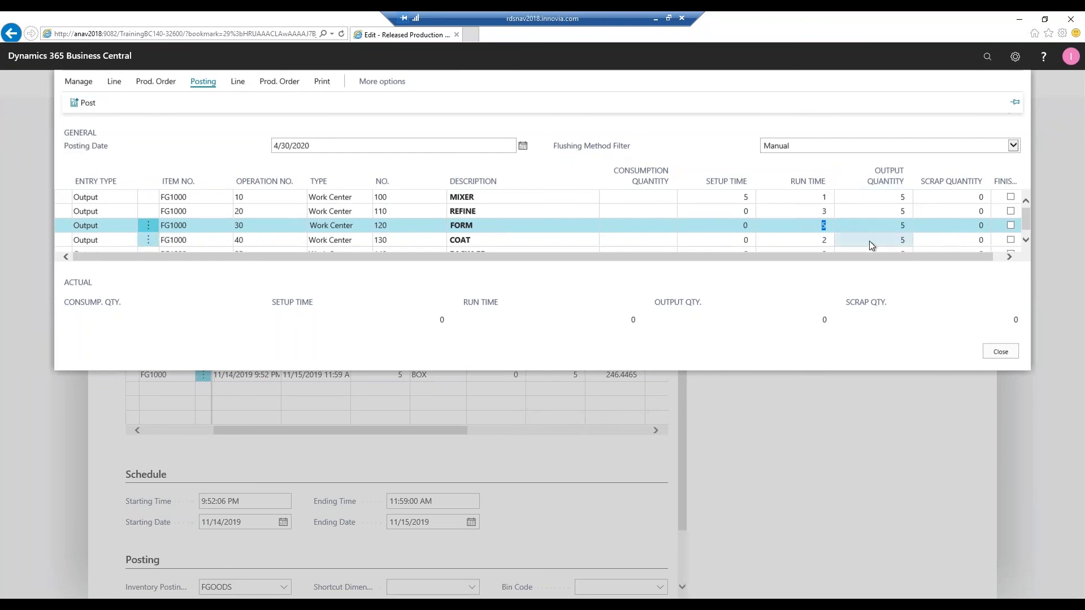
pyautogui.click(85, 103)
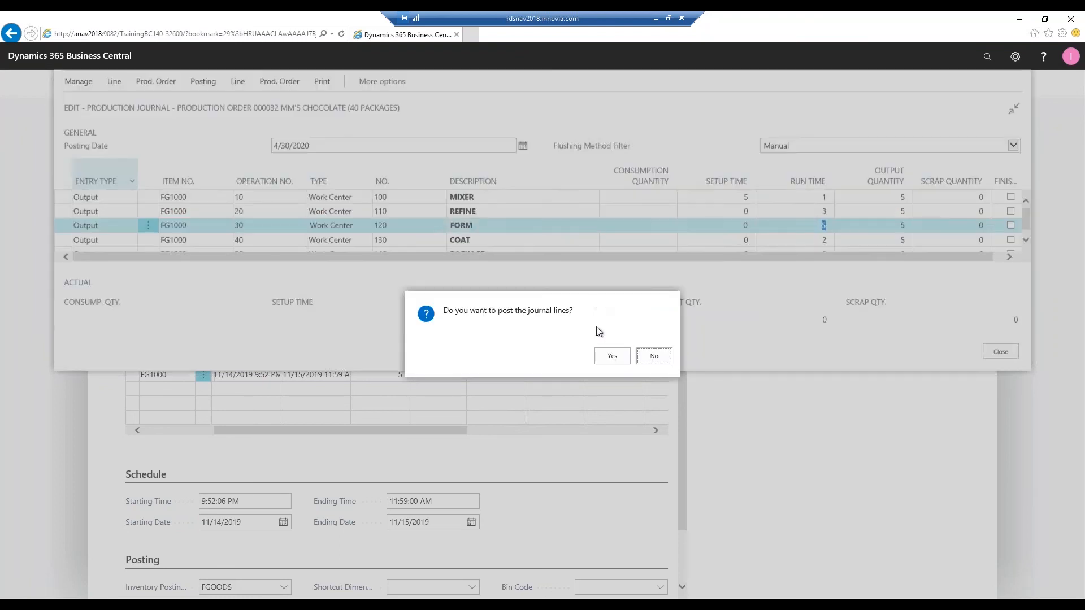
pyautogui.click(619, 359)
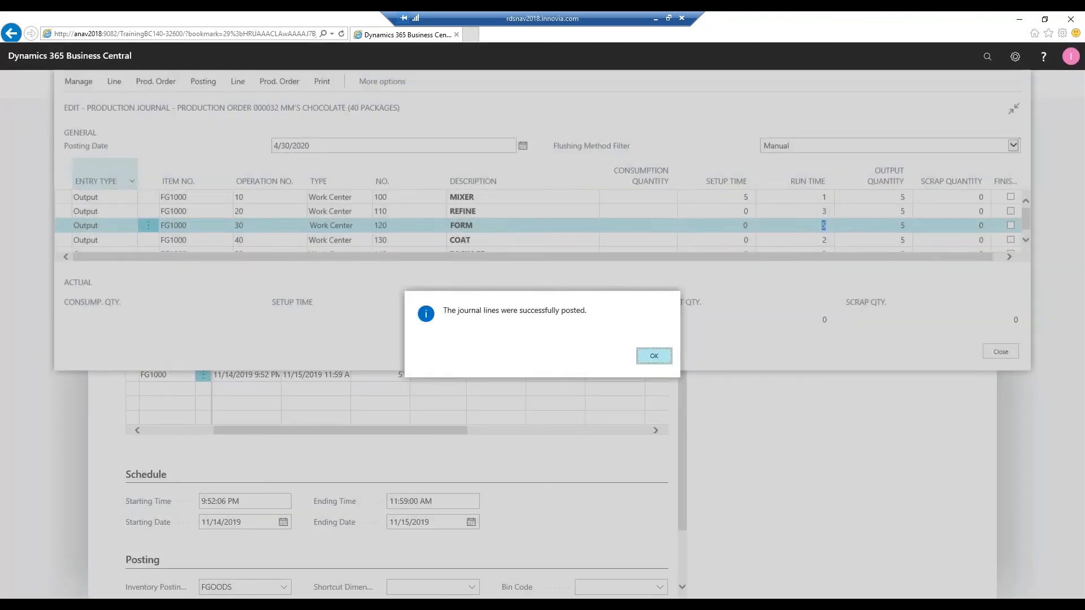
pyautogui.press('Return')
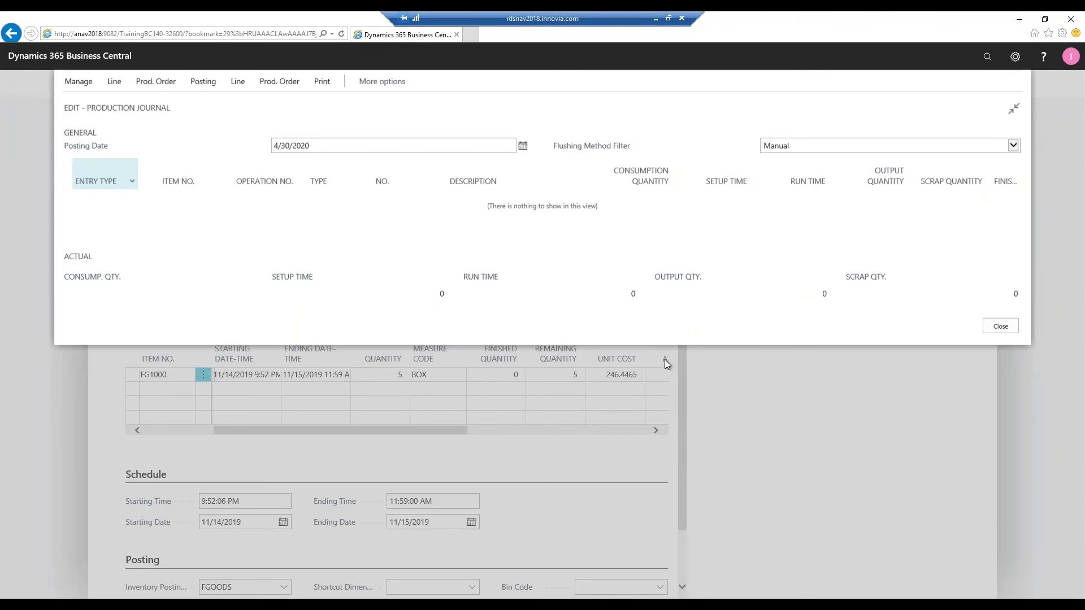
pyautogui.press('Escape')
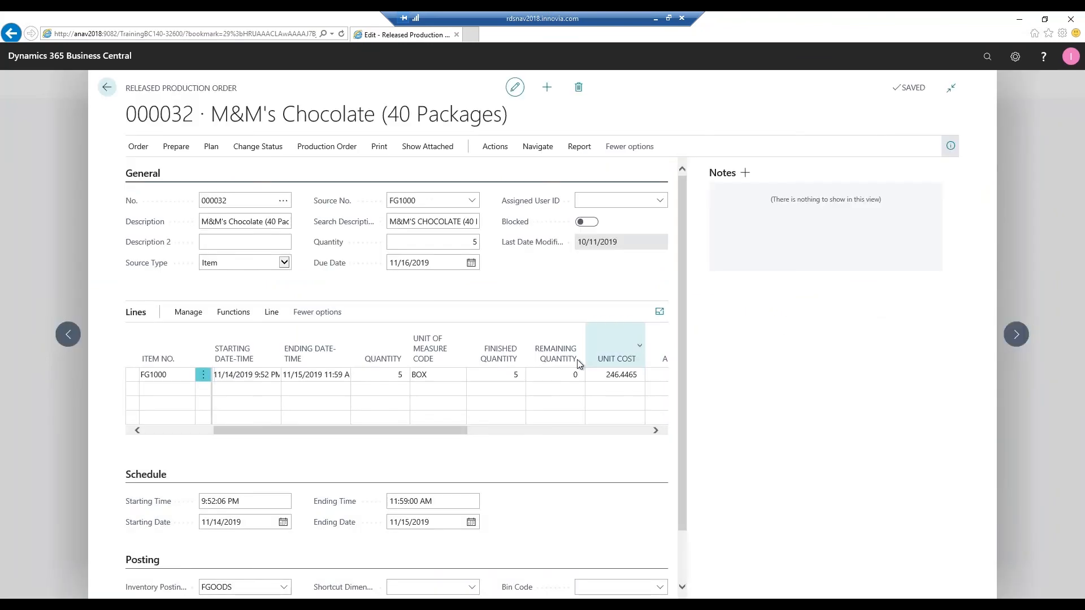
# - Review the item ledger entries posted for the released production order and return to the order
pyautogui.click(539, 148)
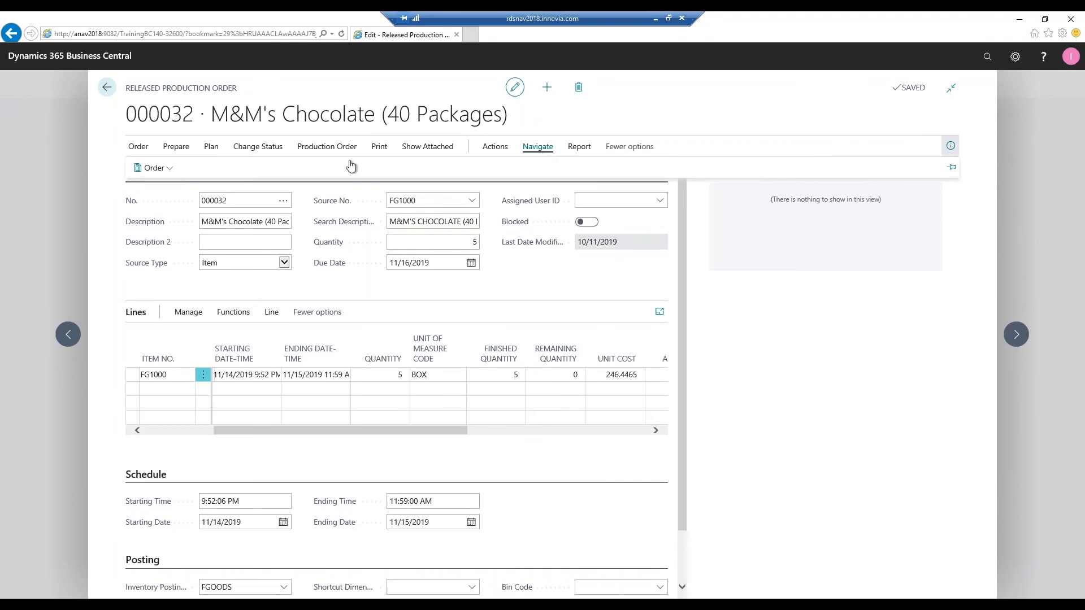
pyautogui.click(174, 172)
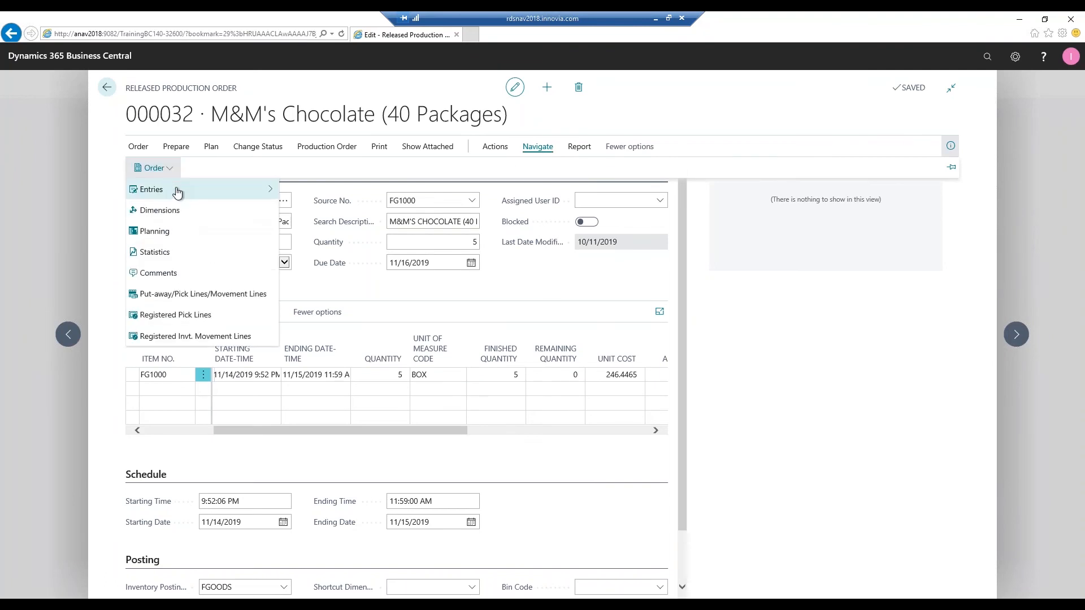
pyautogui.click(176, 193)
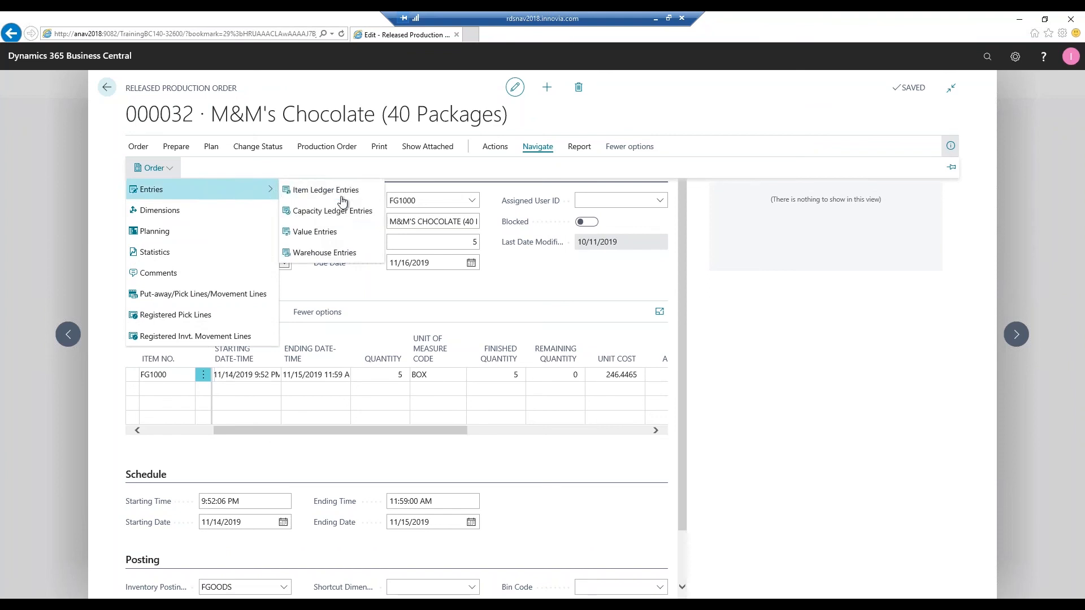
pyautogui.click(391, 220)
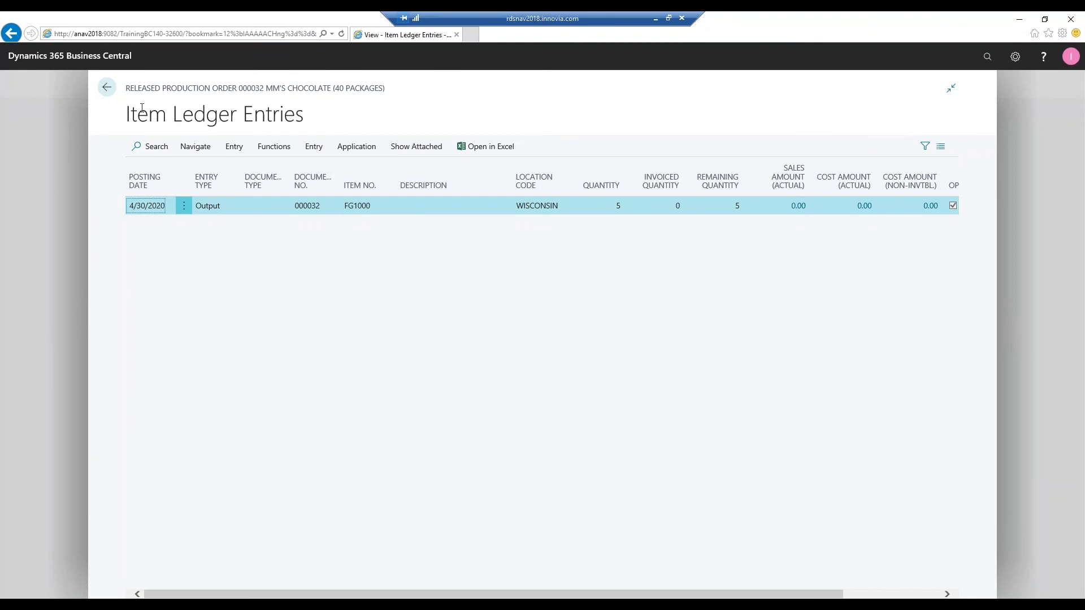
pyautogui.click(106, 89)
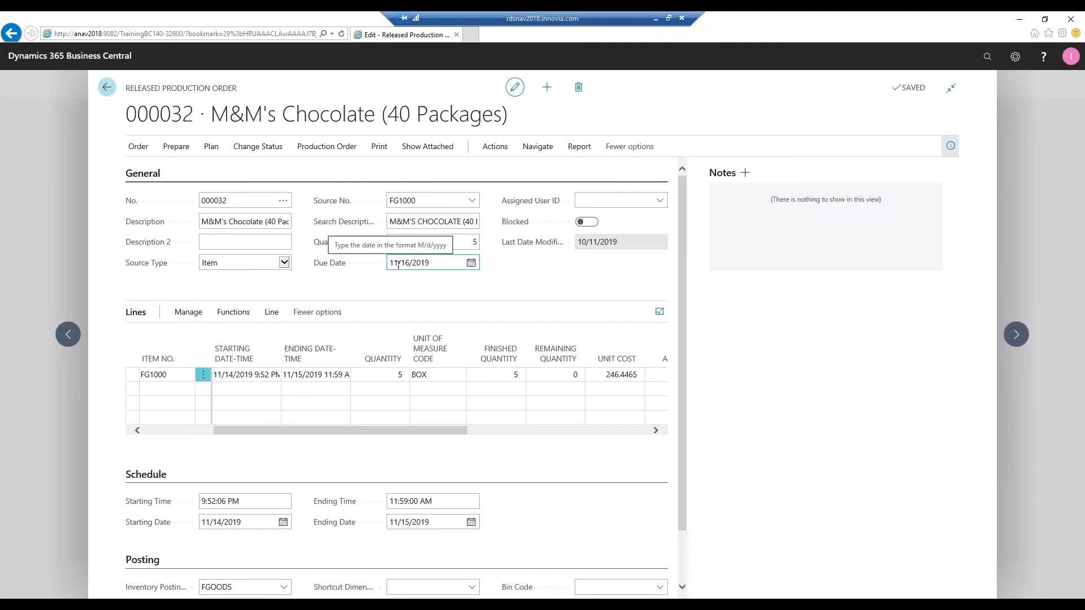
# - Change the released production order's status to Finished
pyautogui.click(277, 149)
pyautogui.click(170, 169)
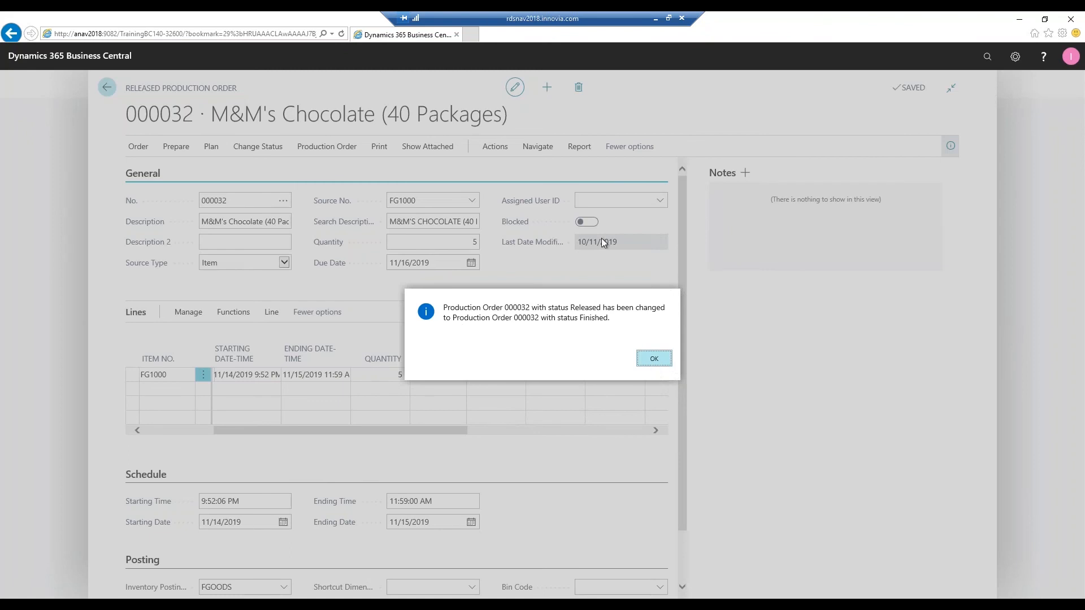
pyautogui.press('Return')
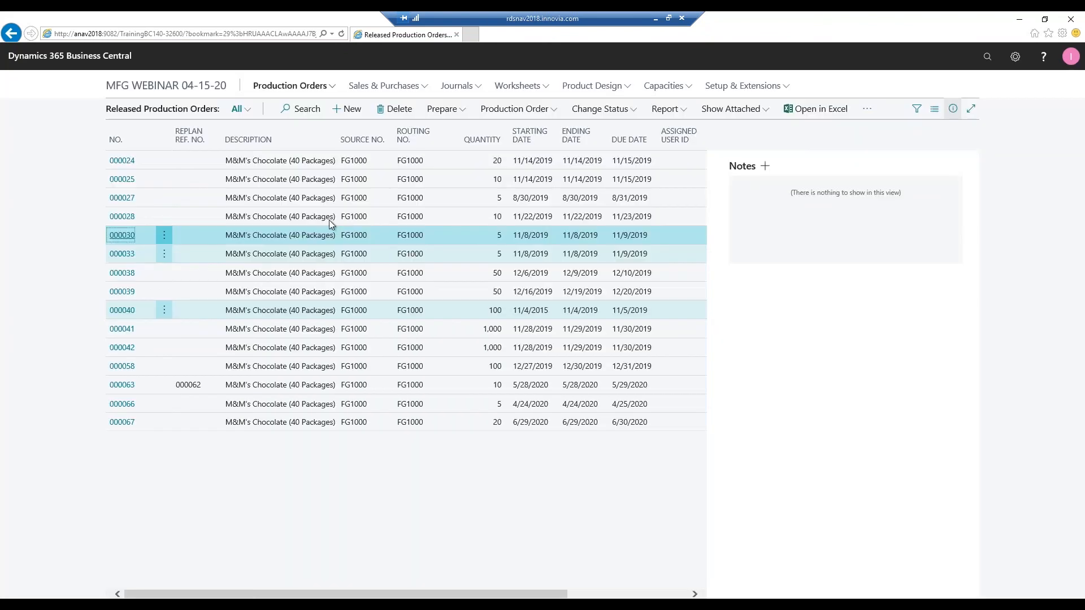
# - Open the M&M's Chocolate order due 11/16/2019 from the finished production orders
pyautogui.click(331, 89)
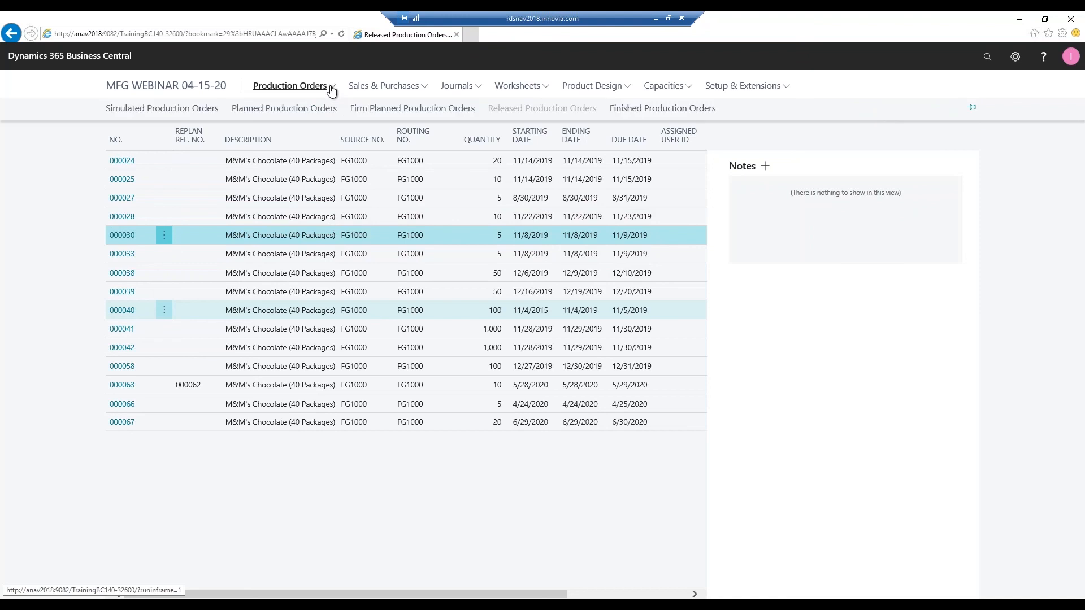
pyautogui.click(625, 109)
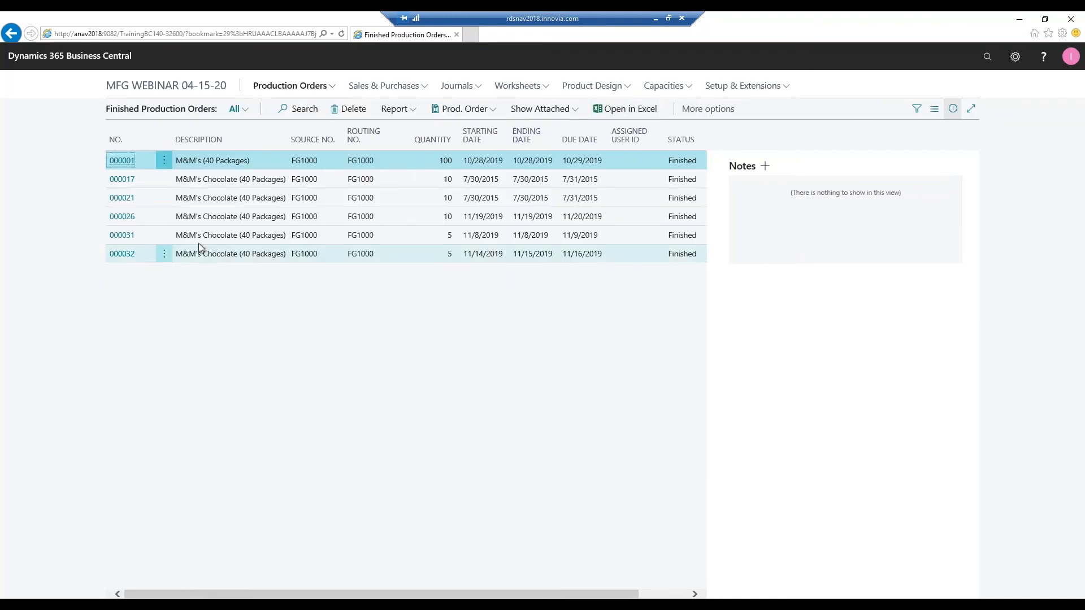
pyautogui.click(122, 254)
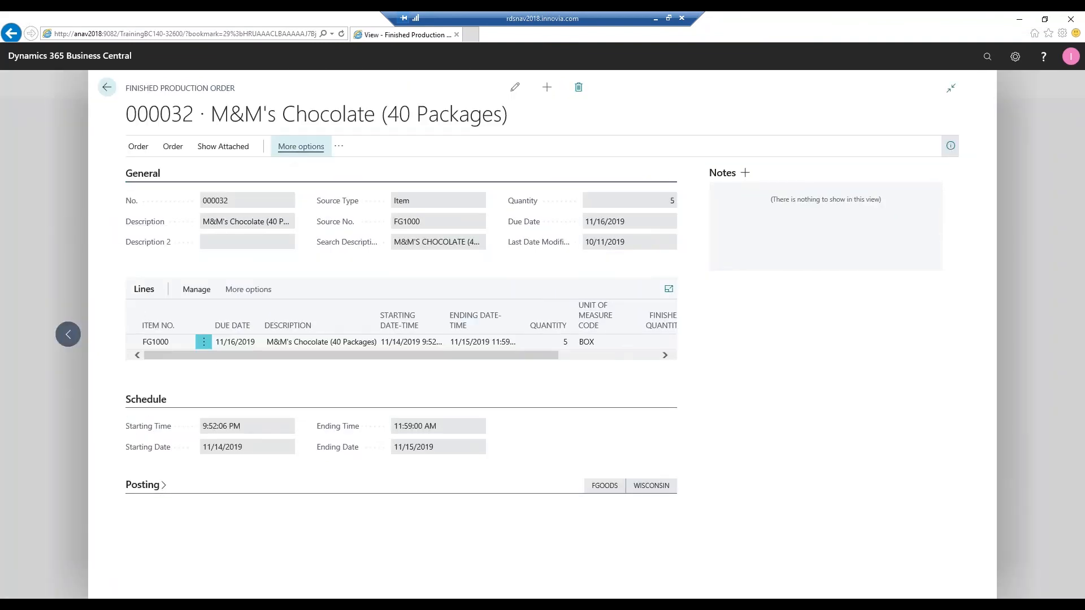
# - Review the finished order's item ledger entries for the output and backward-flushed component consumption
pyautogui.click(290, 152)
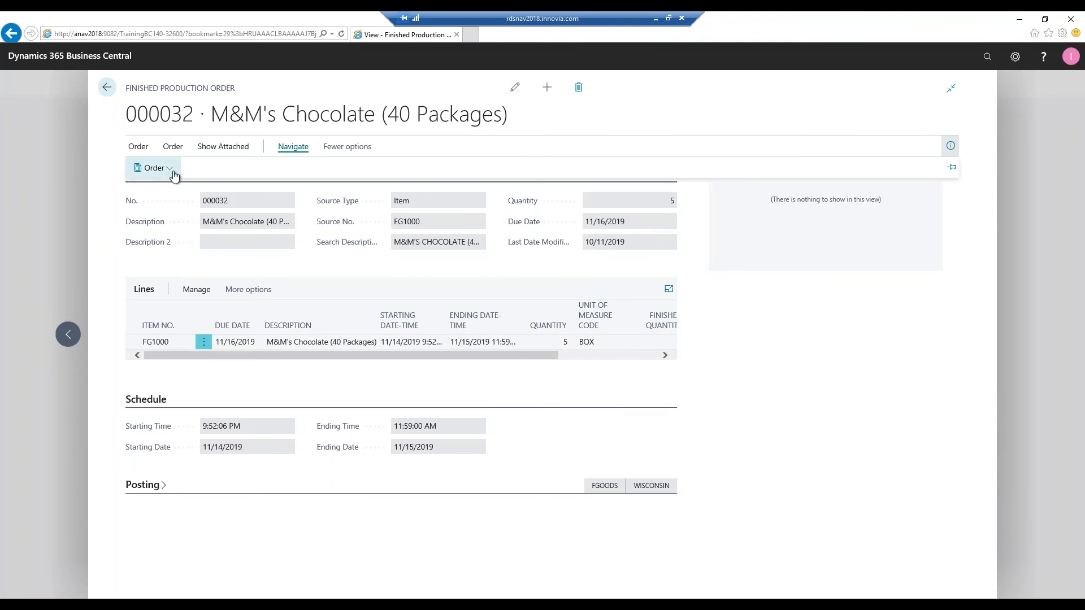
pyautogui.click(166, 169)
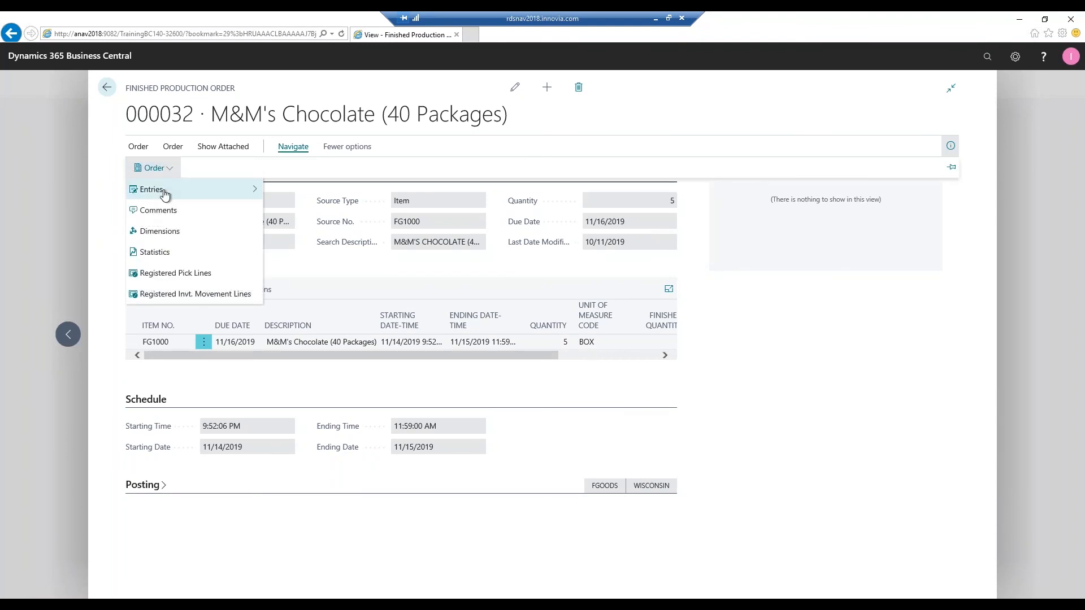
pyautogui.click(164, 194)
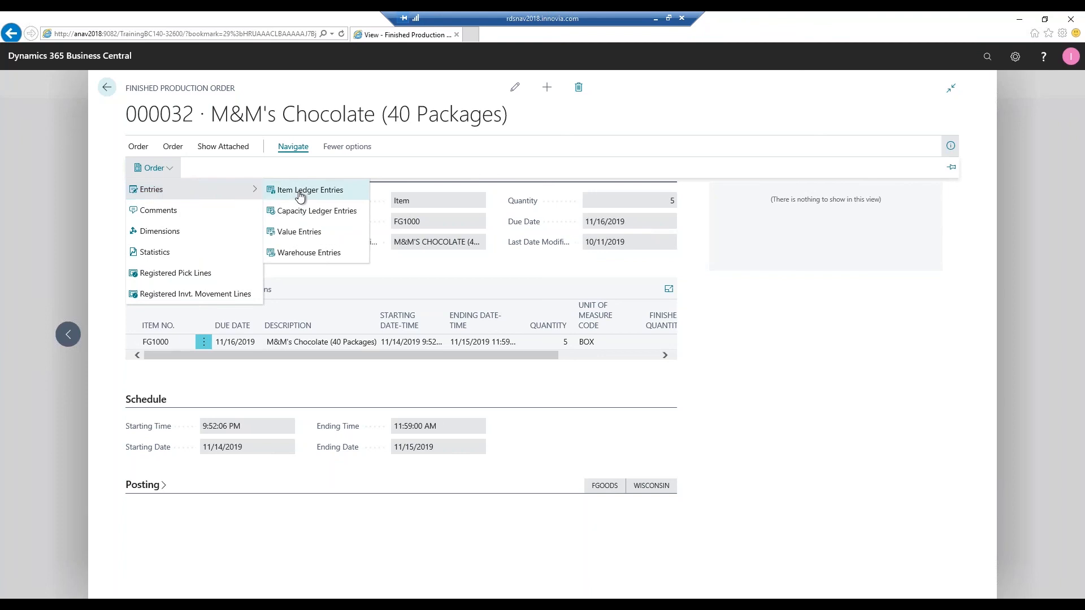
pyautogui.click(301, 195)
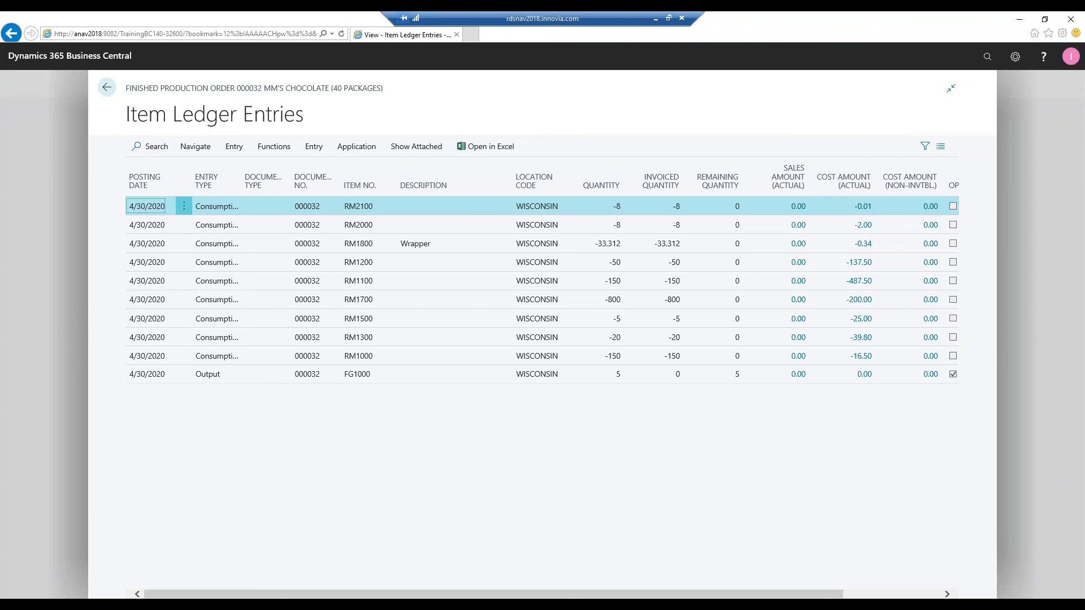
pyautogui.click(106, 87)
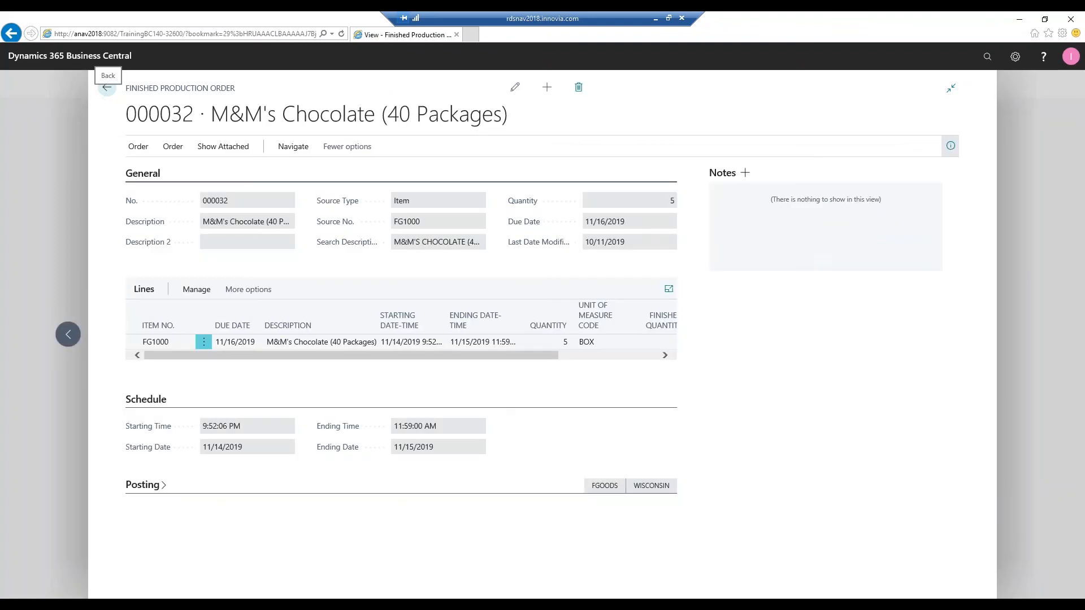
# - Leave the finished order and open the list of released production orders
pyautogui.click(106, 87)
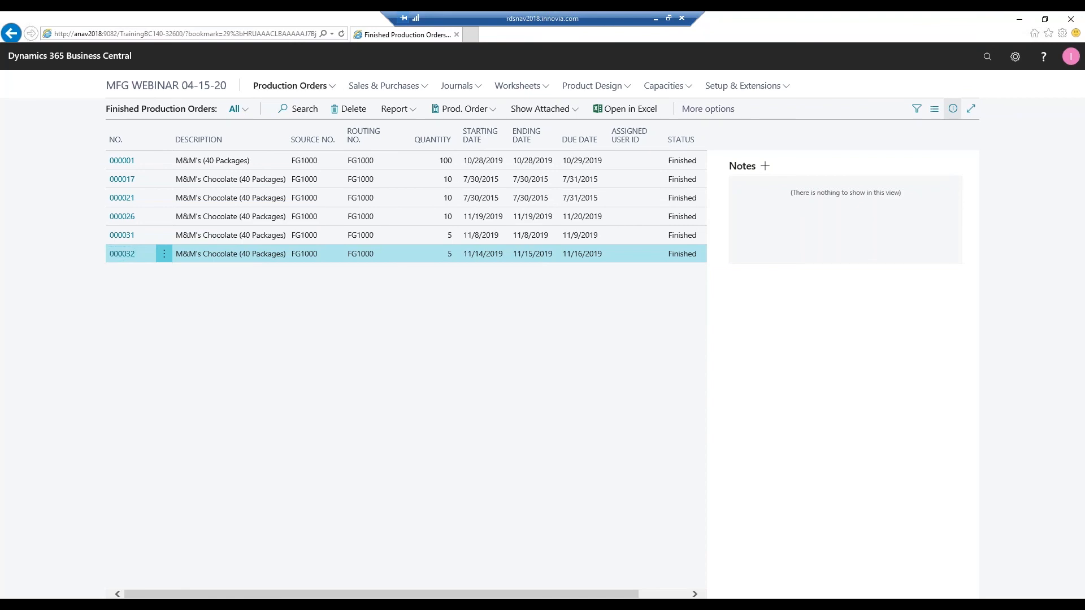
pyautogui.click(332, 89)
pyautogui.click(542, 107)
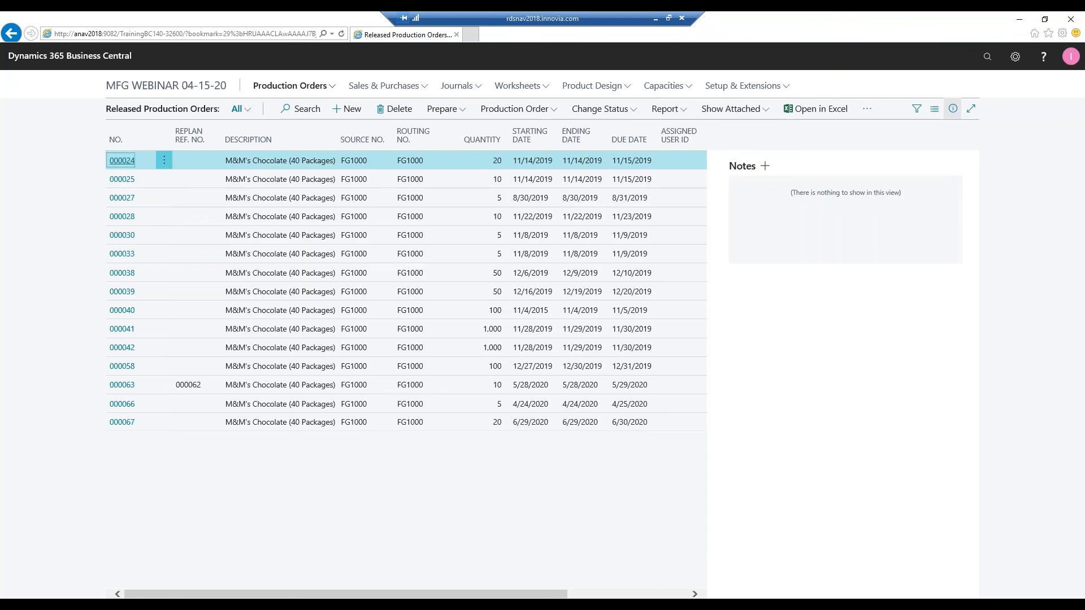
# - Open the M&M's Chocolate order due 4/25/2020 and show the components of its FG1000 line
pyautogui.click(125, 404)
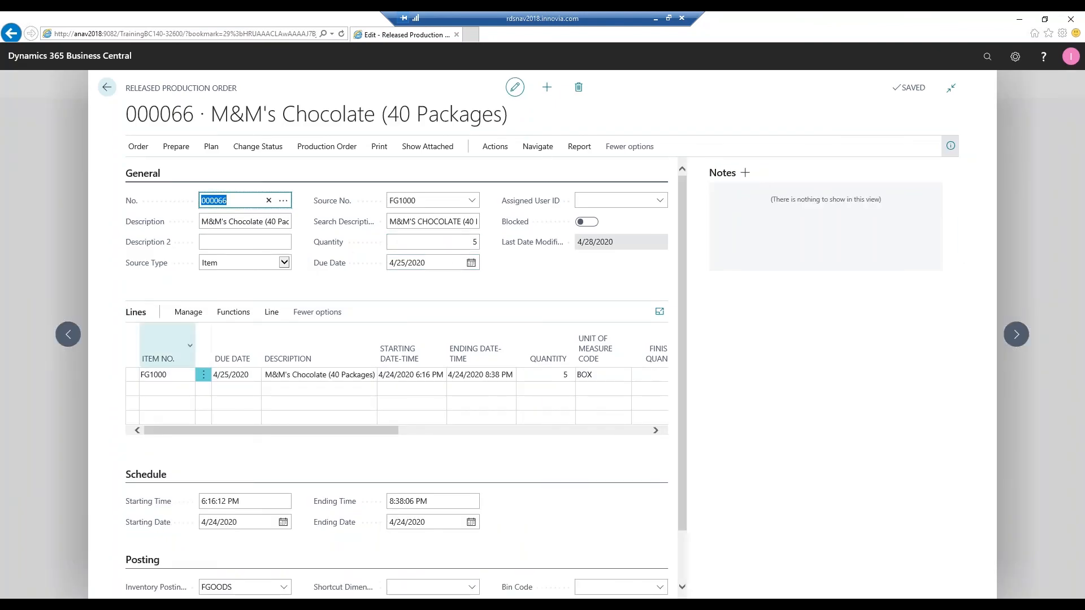
pyautogui.click(271, 314)
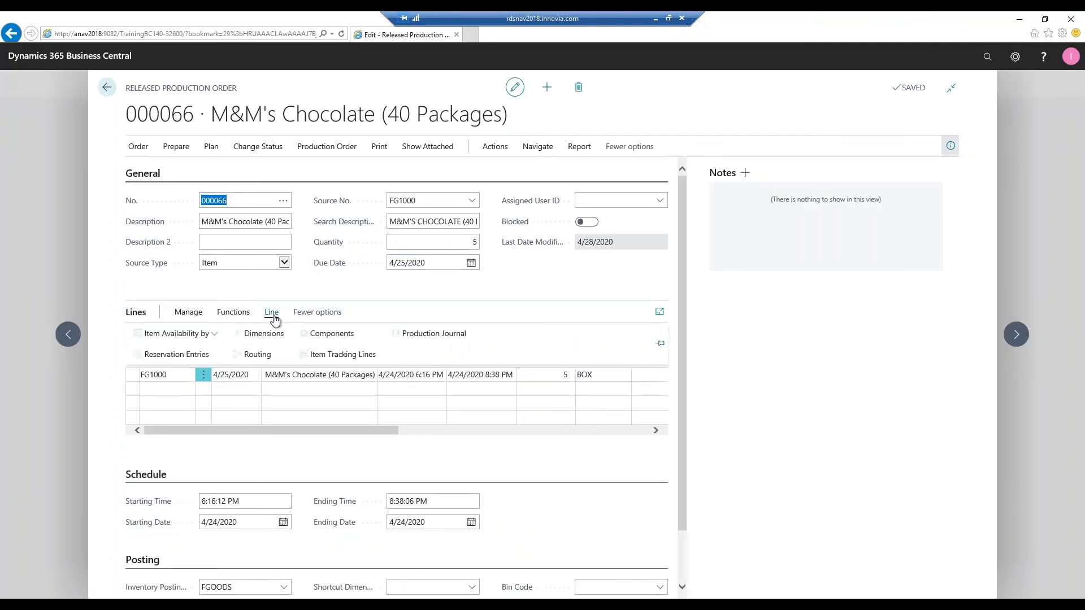
pyautogui.click(334, 338)
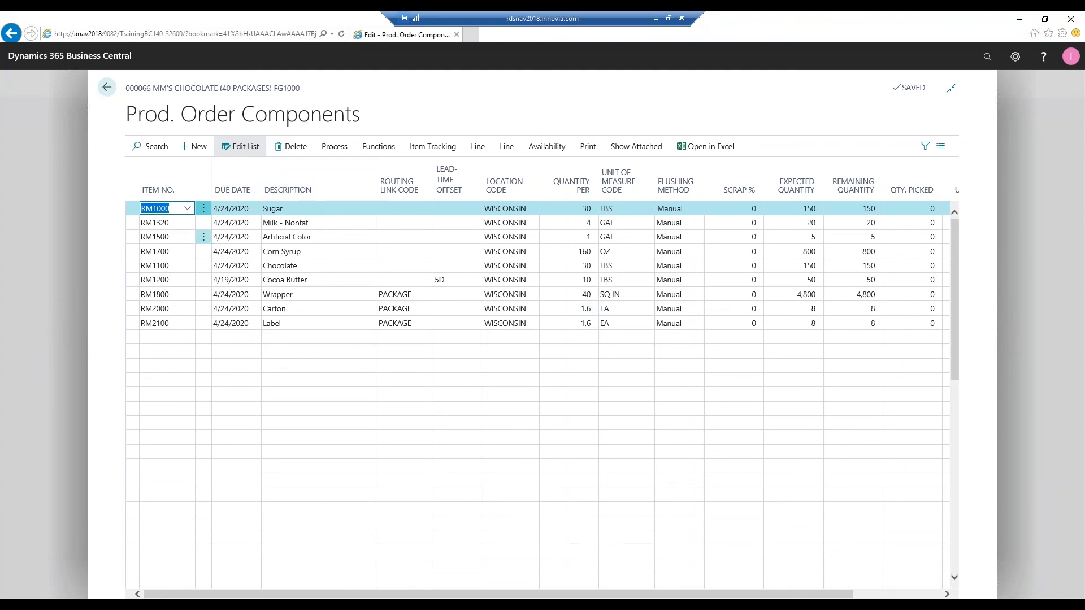
# - Set the flushing method to Backward for the Wrapper, Carton and Label components, and return to the production order
pyautogui.click(696, 294)
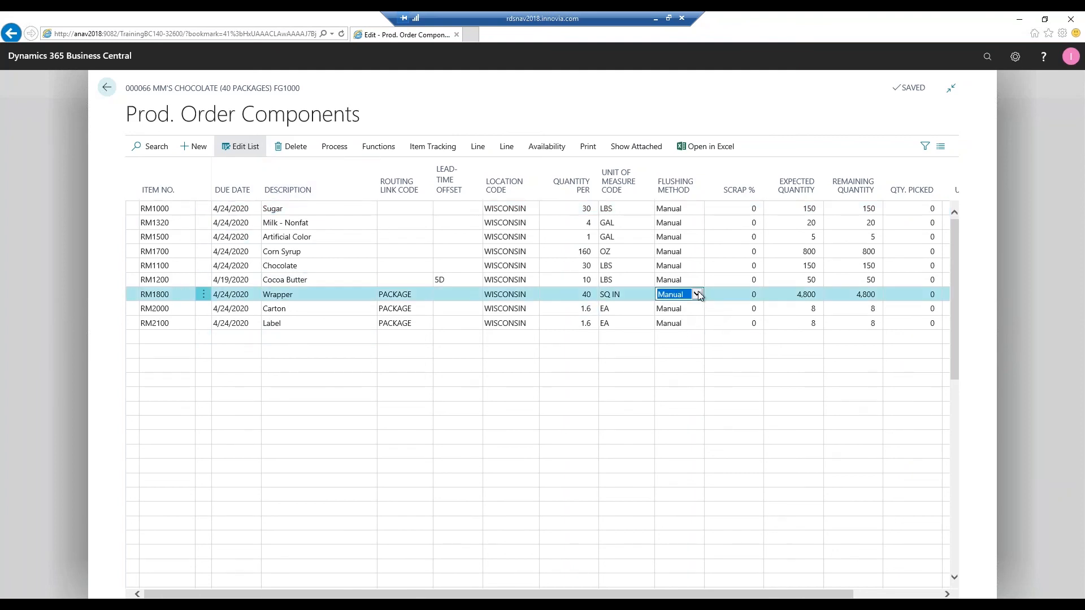
pyautogui.write('Backward')
pyautogui.press('Tab')
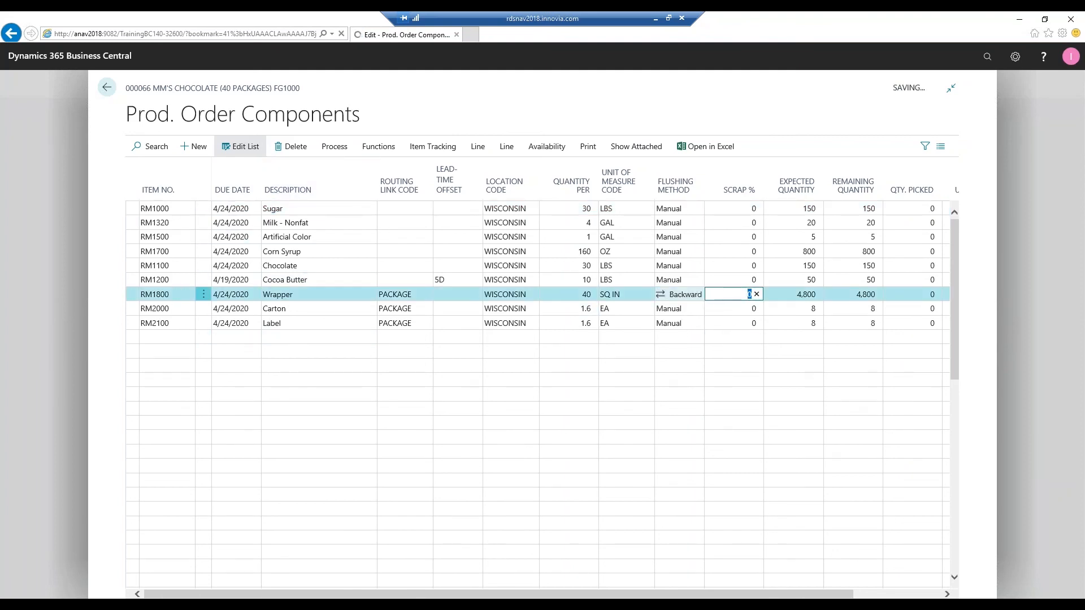
pyautogui.press('Down')
pyautogui.click(700, 310)
pyautogui.click(685, 326)
pyautogui.click(690, 327)
pyautogui.click(698, 330)
pyautogui.click(680, 342)
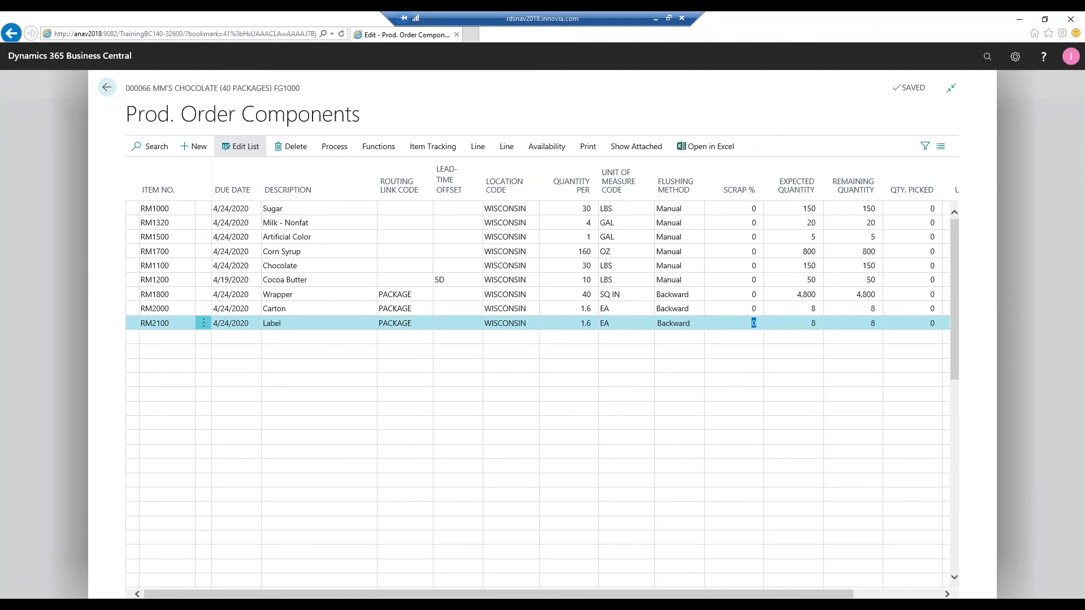
pyautogui.press('Escape')
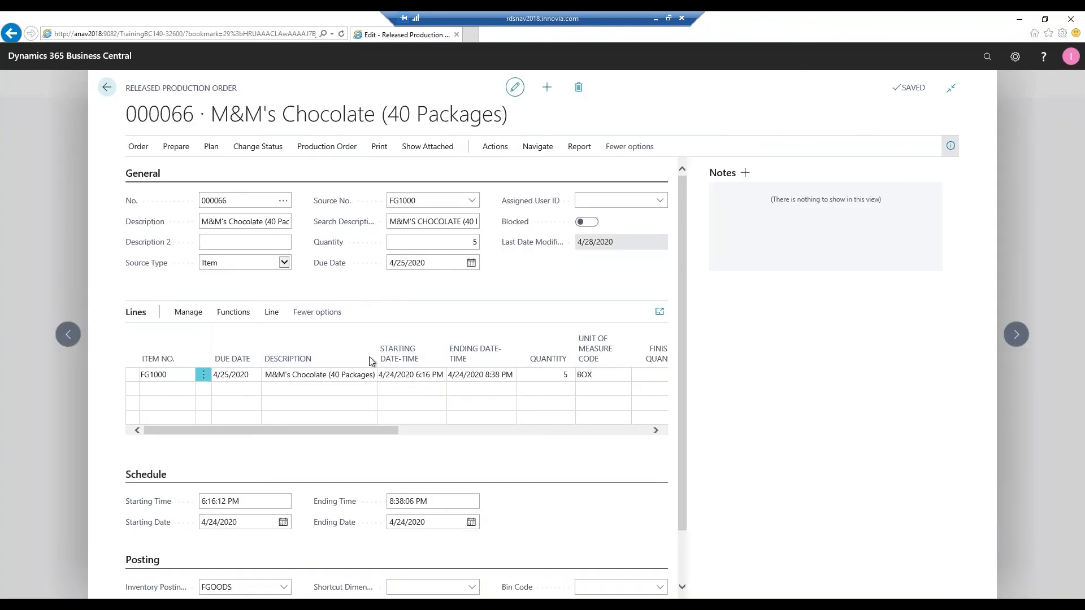
# - Check the flushing methods and routing link code of the operations in the FG1000 line's routing
pyautogui.click(271, 314)
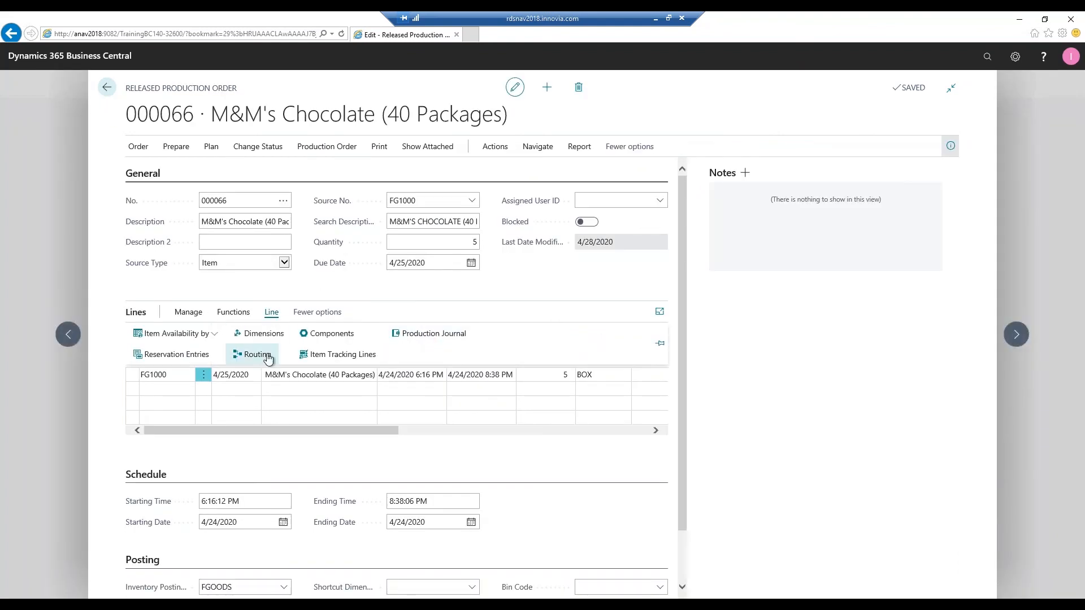
pyautogui.click(418, 389)
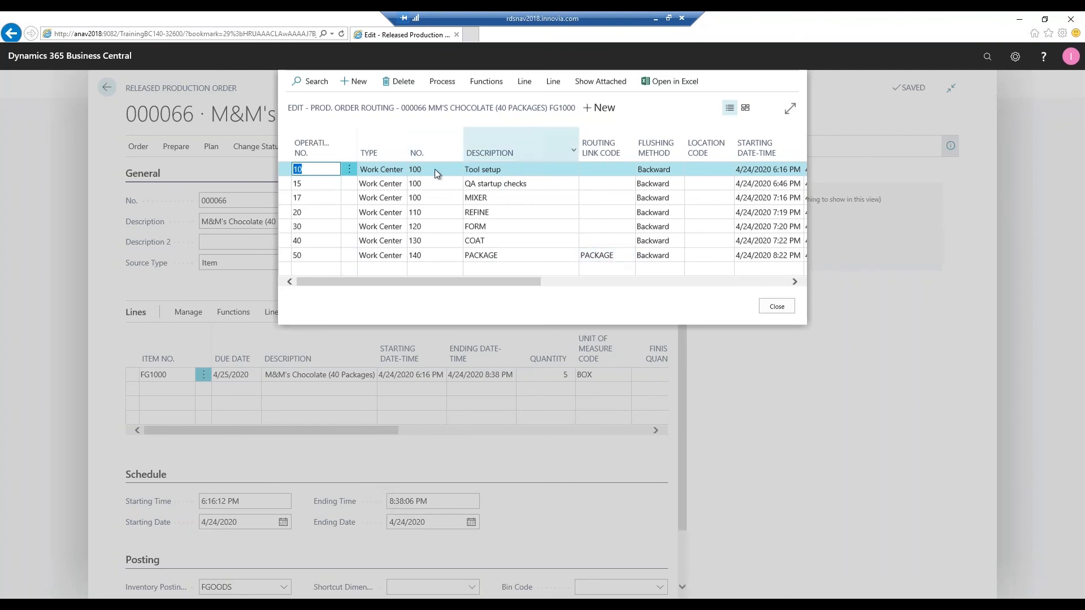
pyautogui.click(773, 309)
# - Open the production journal for the FG1000 line and reduce it to the compact window size
pyautogui.click(271, 312)
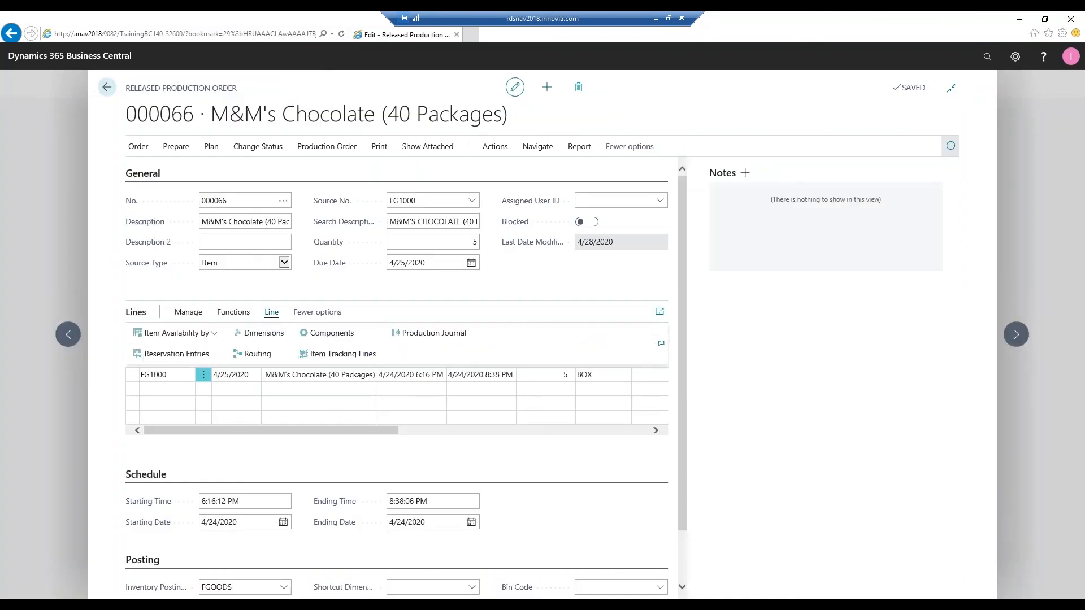
pyautogui.click(442, 334)
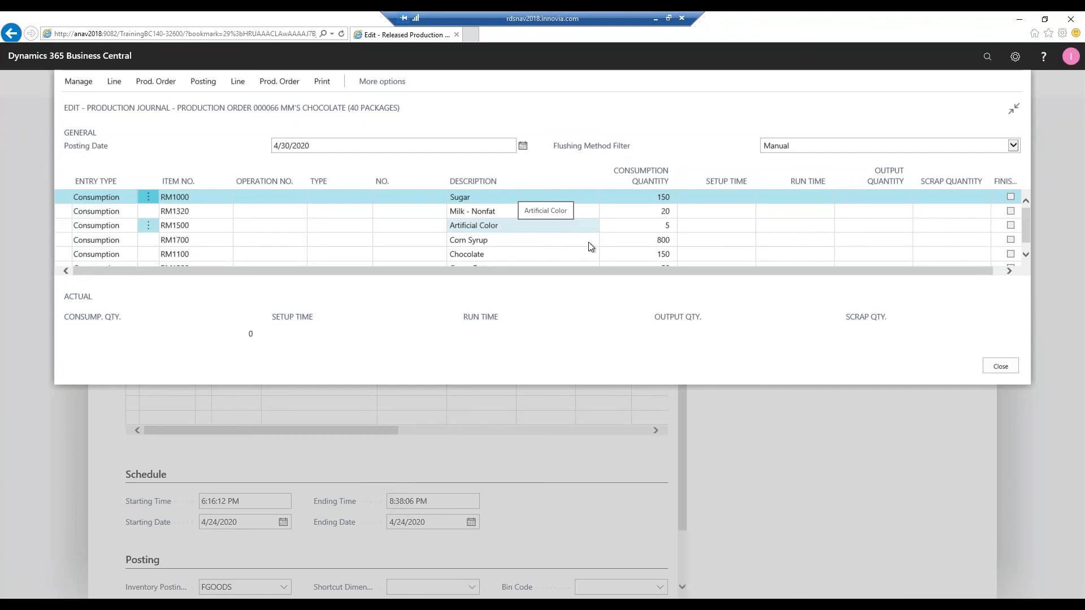
pyautogui.click(1025, 256)
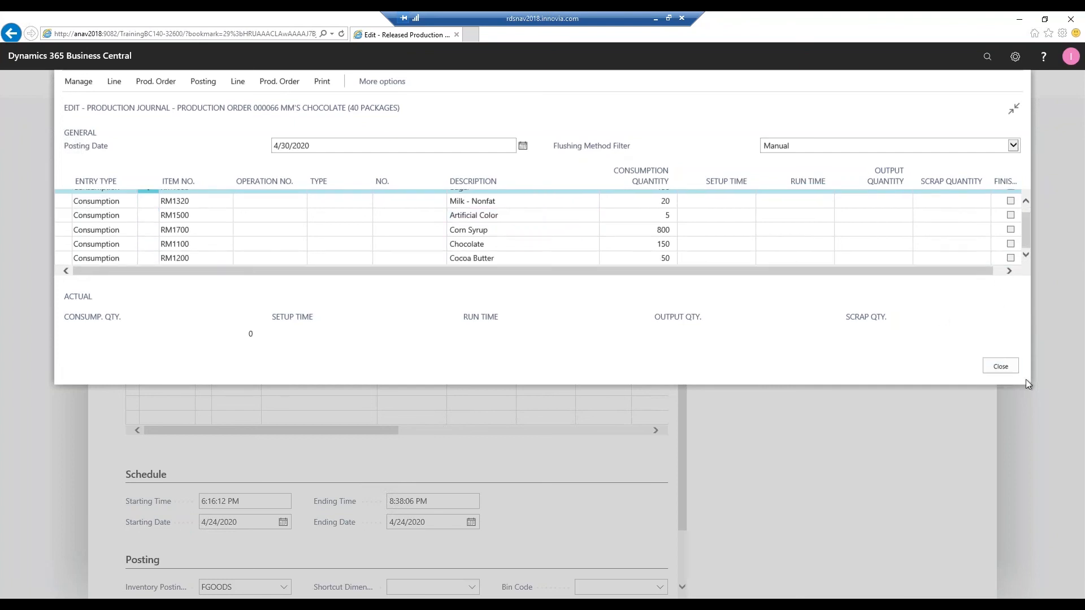
pyautogui.click(1014, 110)
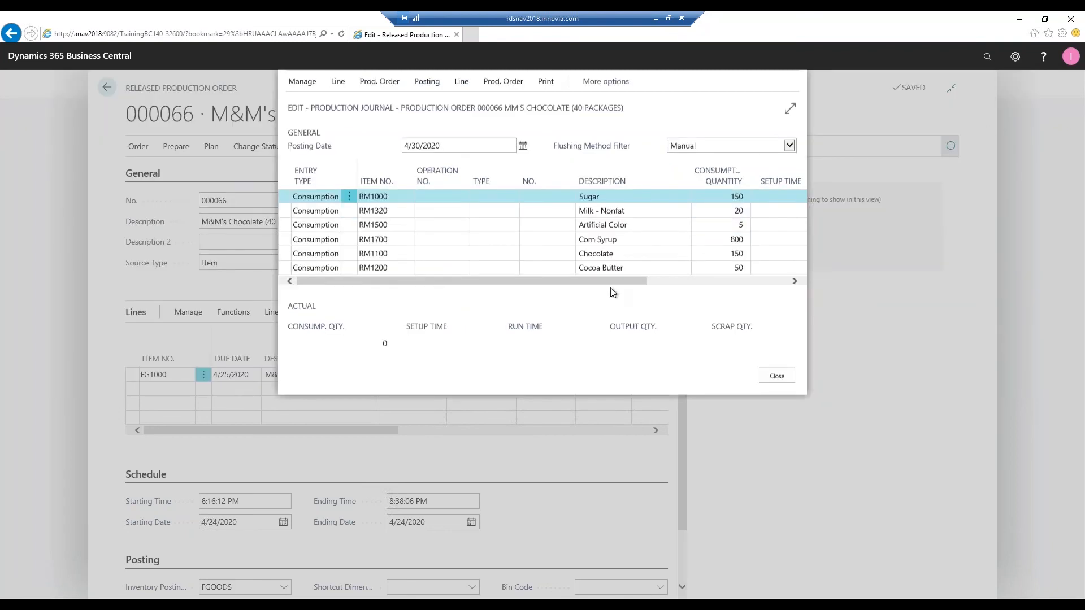
pyautogui.moveTo(609, 281); pyautogui.dragTo(547, 286)
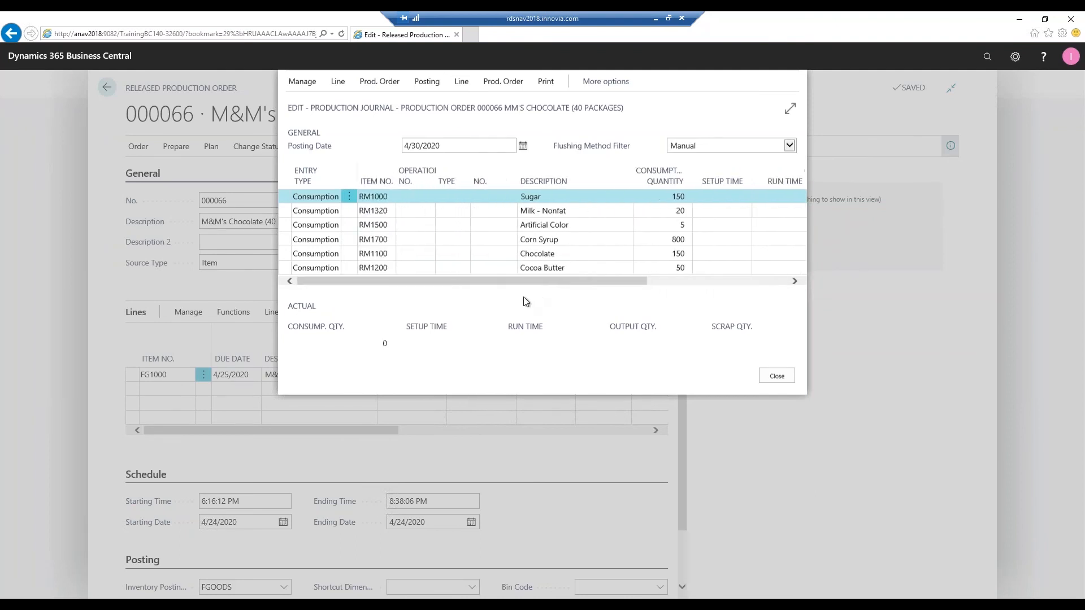
# - Examine the manually flushed component lines, their consumption quantities and the flushing method filter in the production journal
pyautogui.click(370, 225)
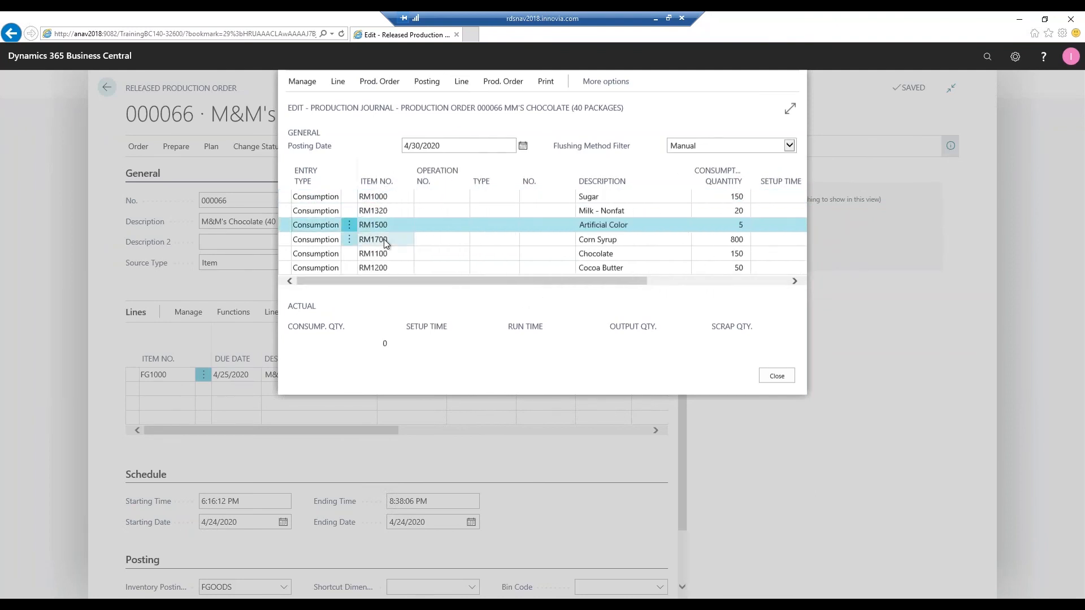
pyautogui.press('Down')
pyautogui.press('Down')
pyautogui.press('Down')
pyautogui.press('Up')
pyautogui.press('Up')
pyautogui.press('Up')
pyautogui.press('Up')
pyautogui.press('Up')
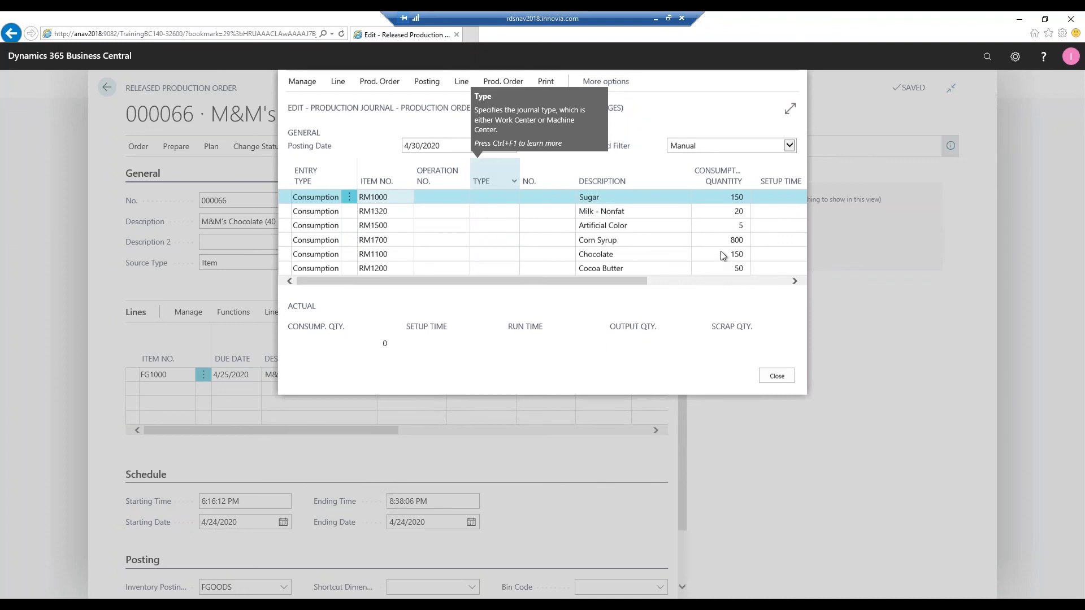
pyautogui.click(788, 146)
pyautogui.click(784, 149)
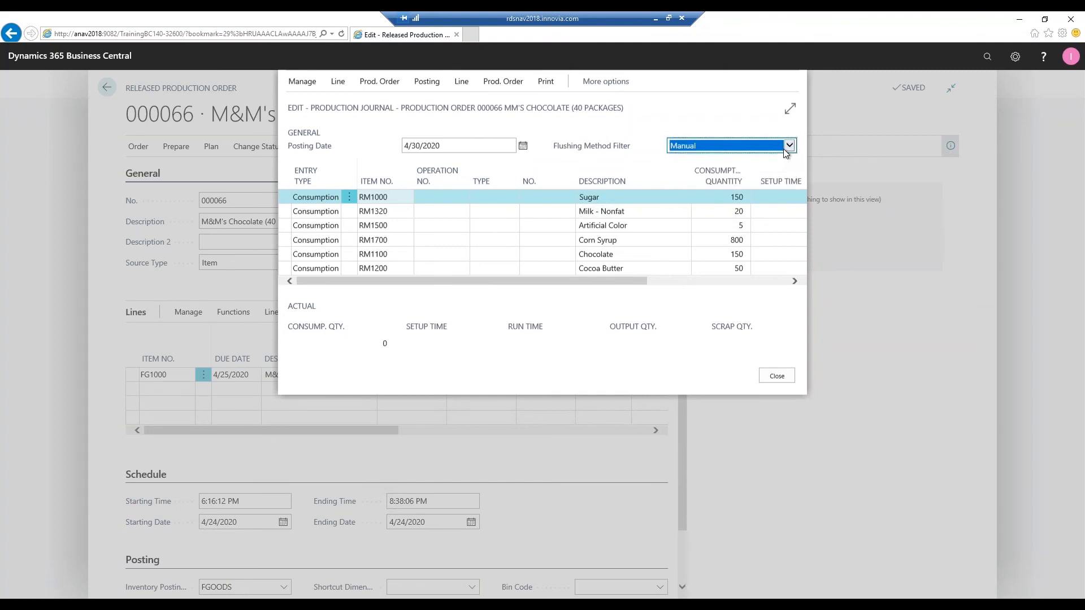
pyautogui.click(601, 254)
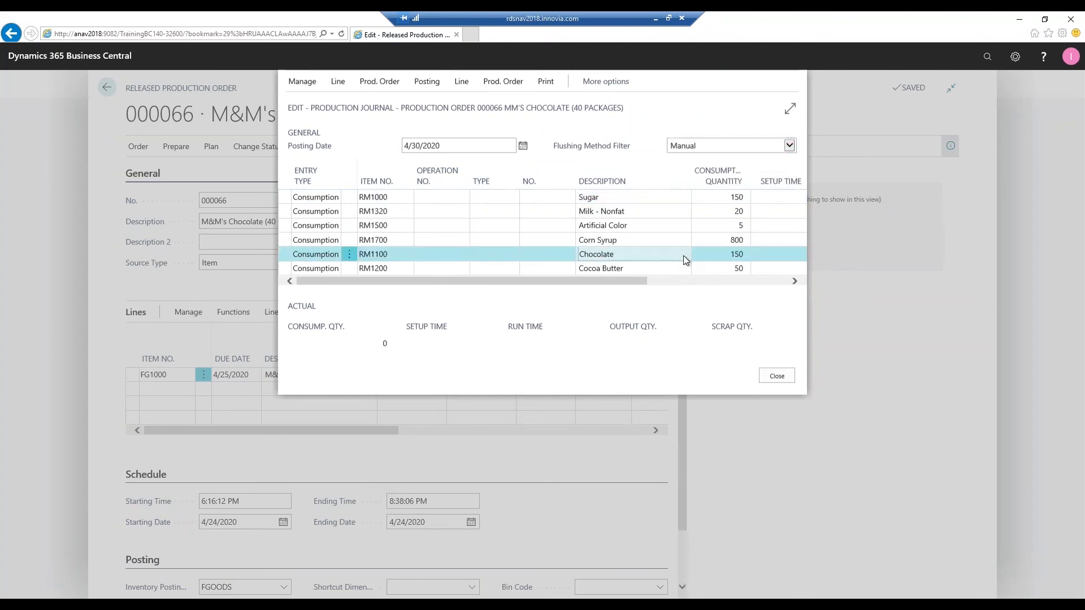
pyautogui.press('Down')
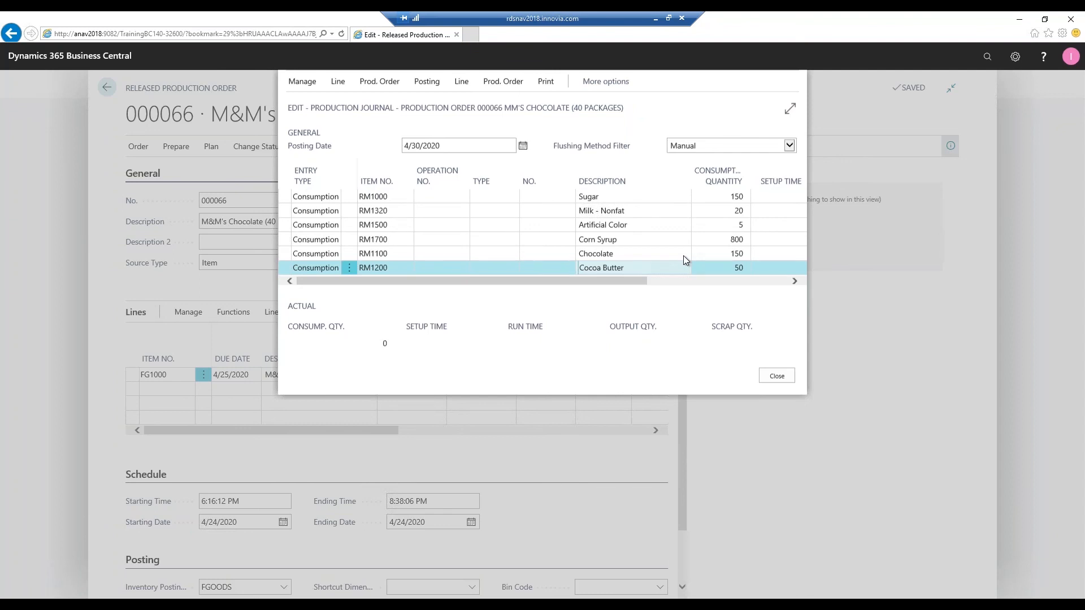
pyautogui.rightClick(738, 265)
pyautogui.click(658, 211)
pyautogui.press('Up')
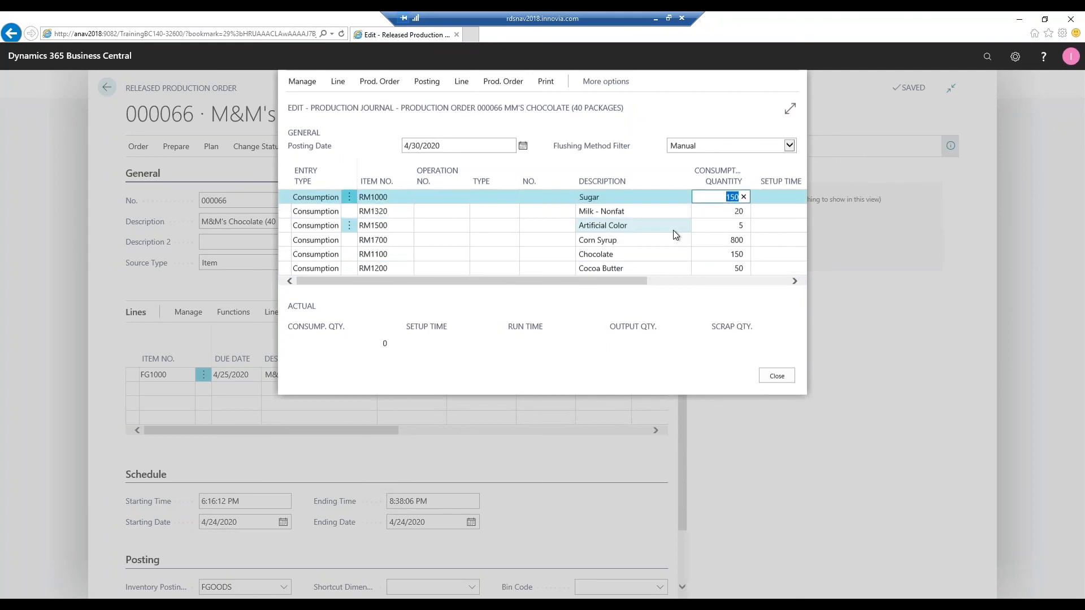
pyautogui.click(673, 229)
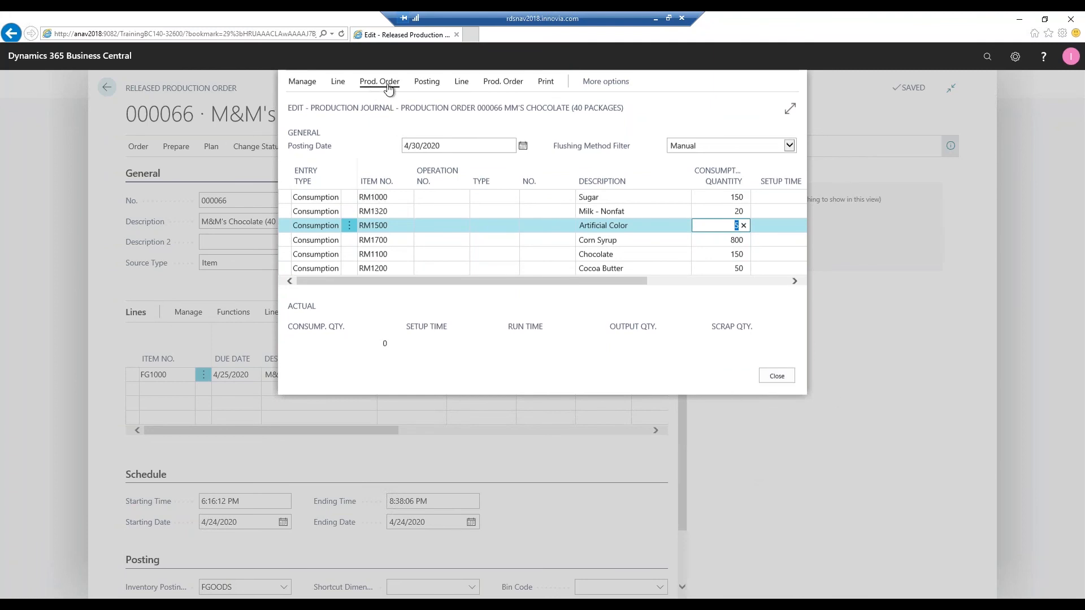
# - Post the manual component consumption from the production journal, confirm the posting and close the journal
pyautogui.click(424, 81)
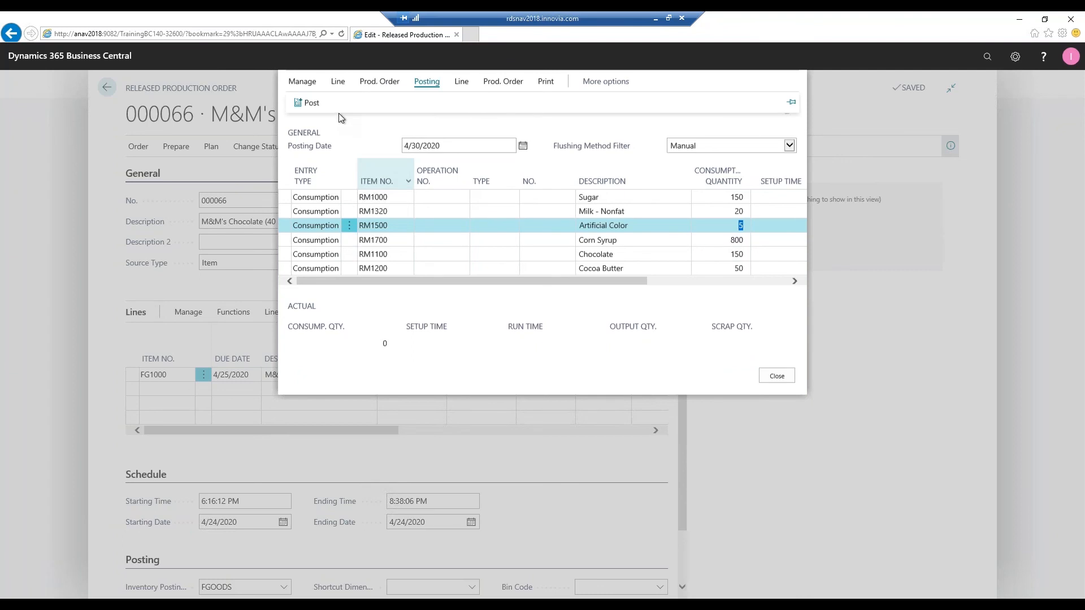
pyautogui.click(338, 113)
pyautogui.click(603, 361)
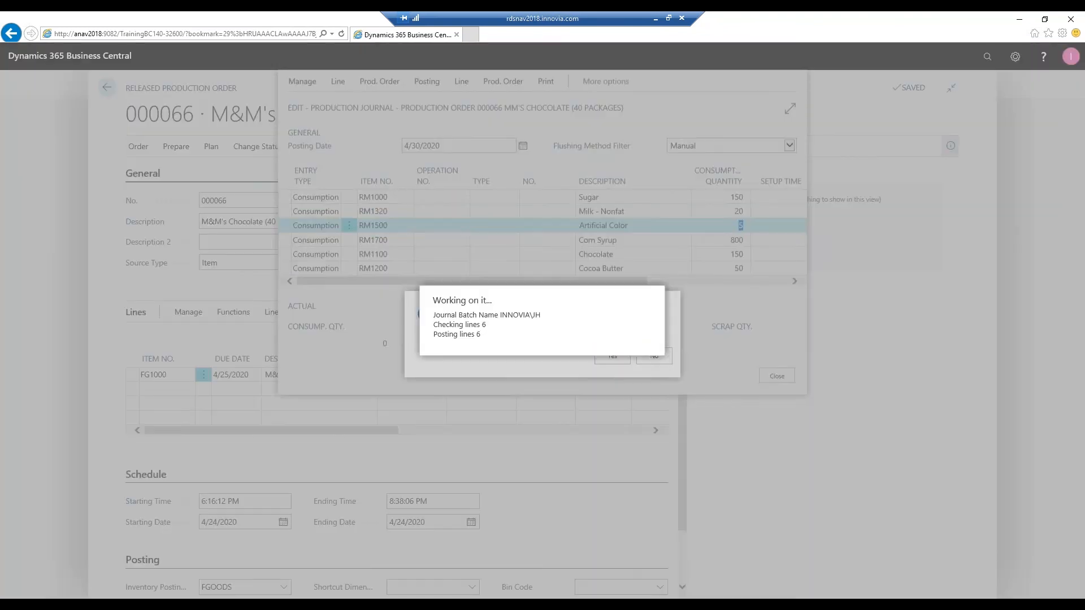
pyautogui.press('Return')
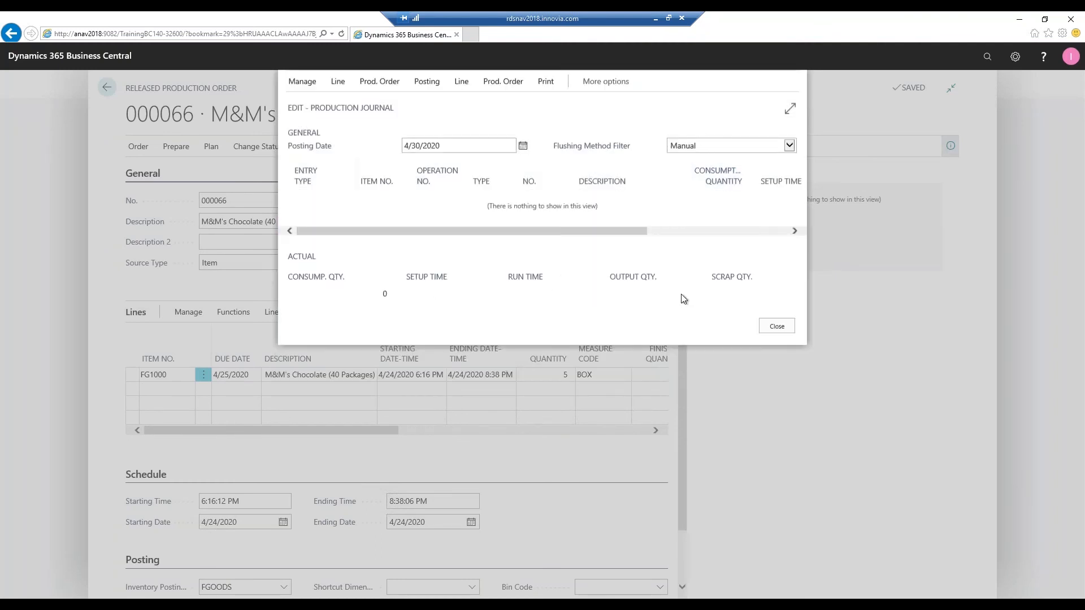
pyautogui.click(777, 326)
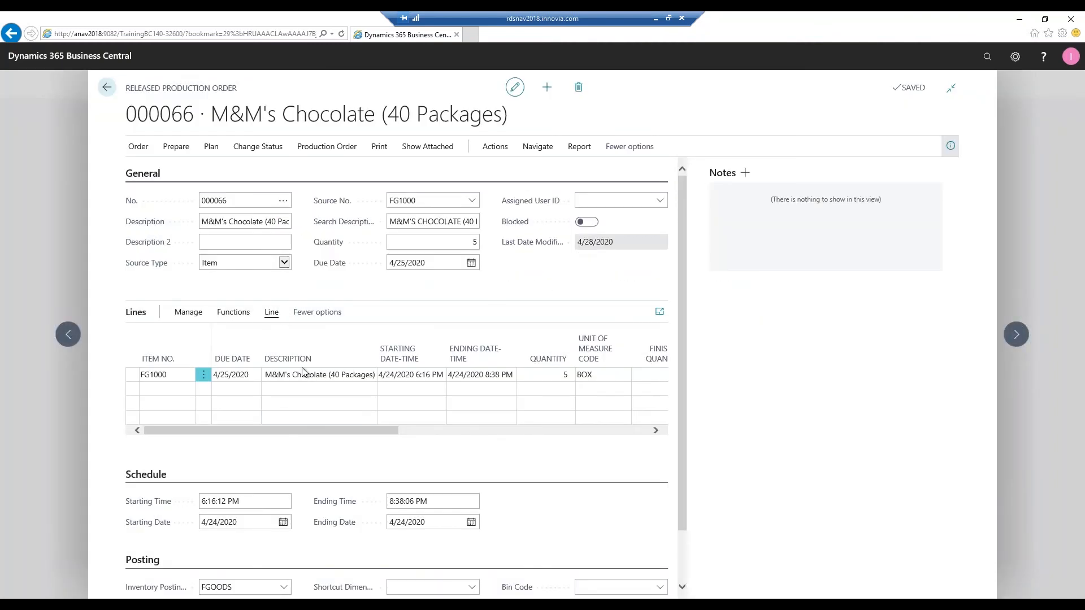
# - Review the flushing methods, setup times and run times of the order's routing operations
pyautogui.click(255, 354)
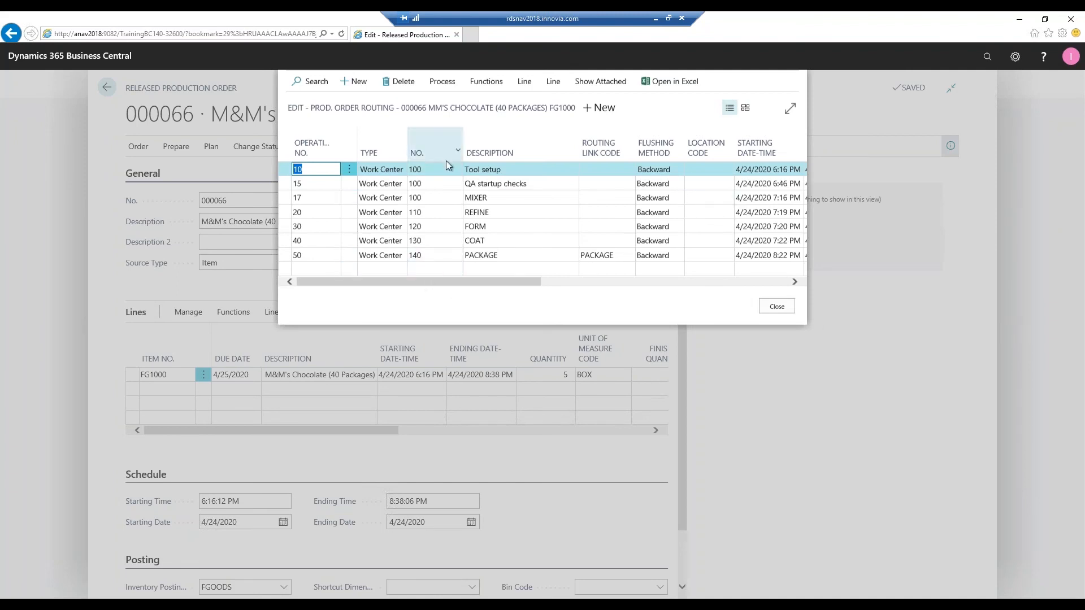
pyautogui.moveTo(507, 280); pyautogui.dragTo(589, 283)
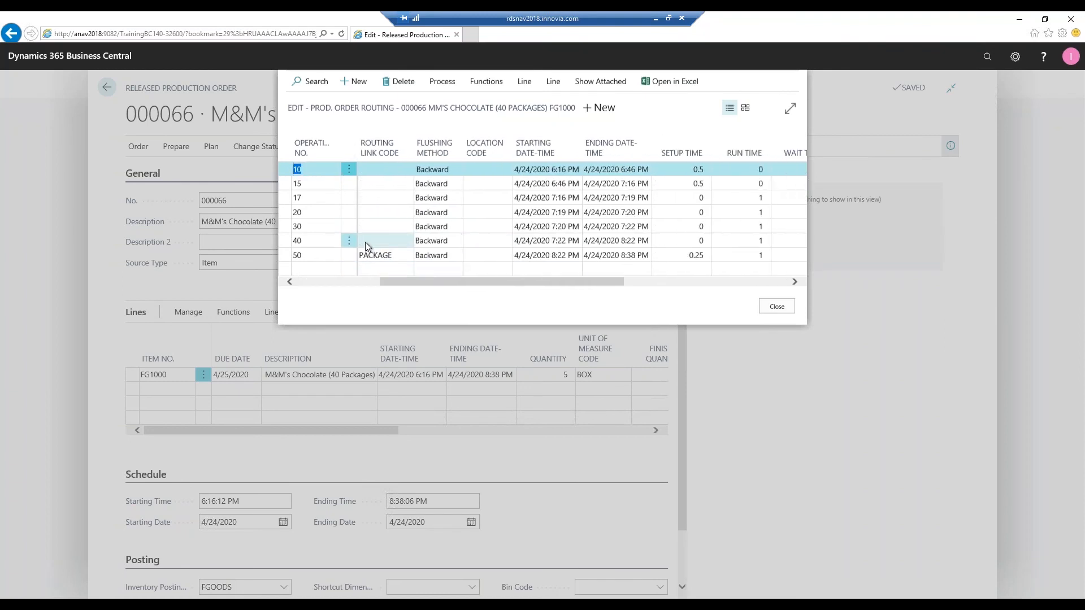
pyautogui.click(775, 306)
# - Review the released order's item ledger entries for the posted component consumption, and return to the order
pyautogui.click(537, 148)
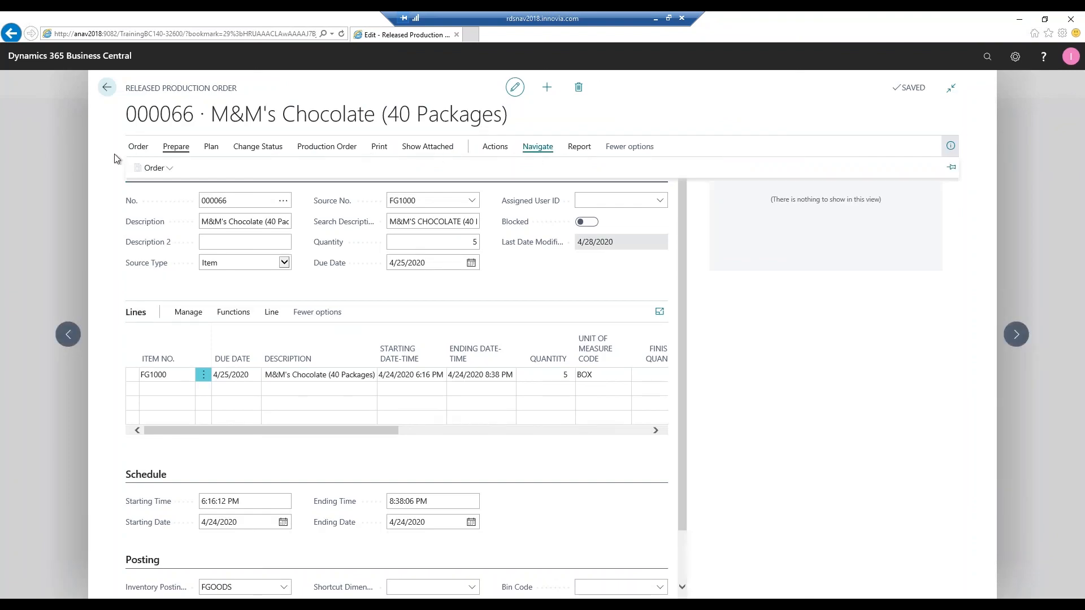
pyautogui.click(170, 172)
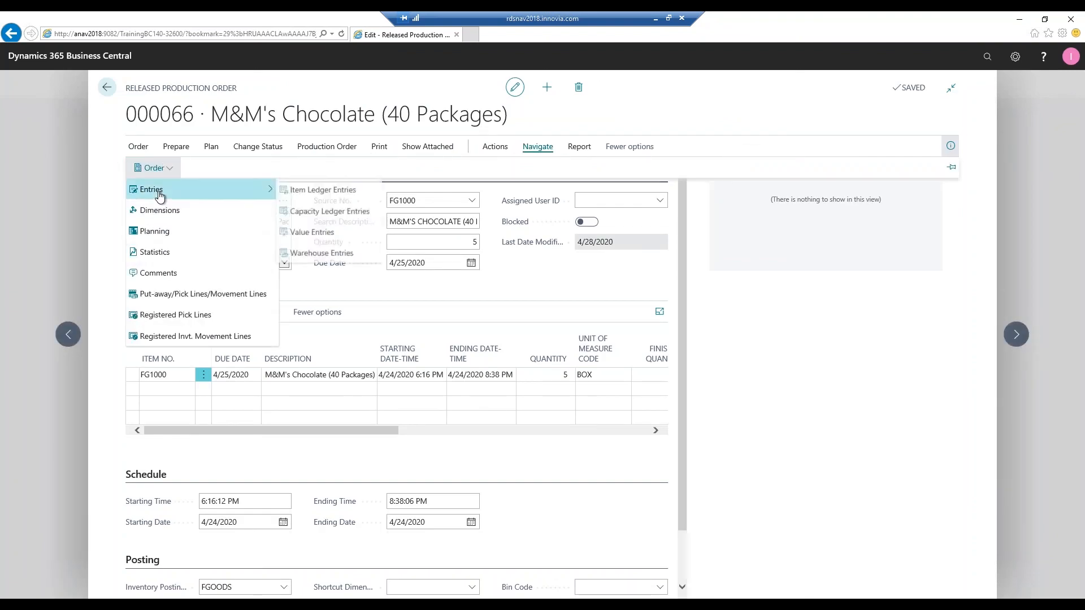
pyautogui.click(254, 193)
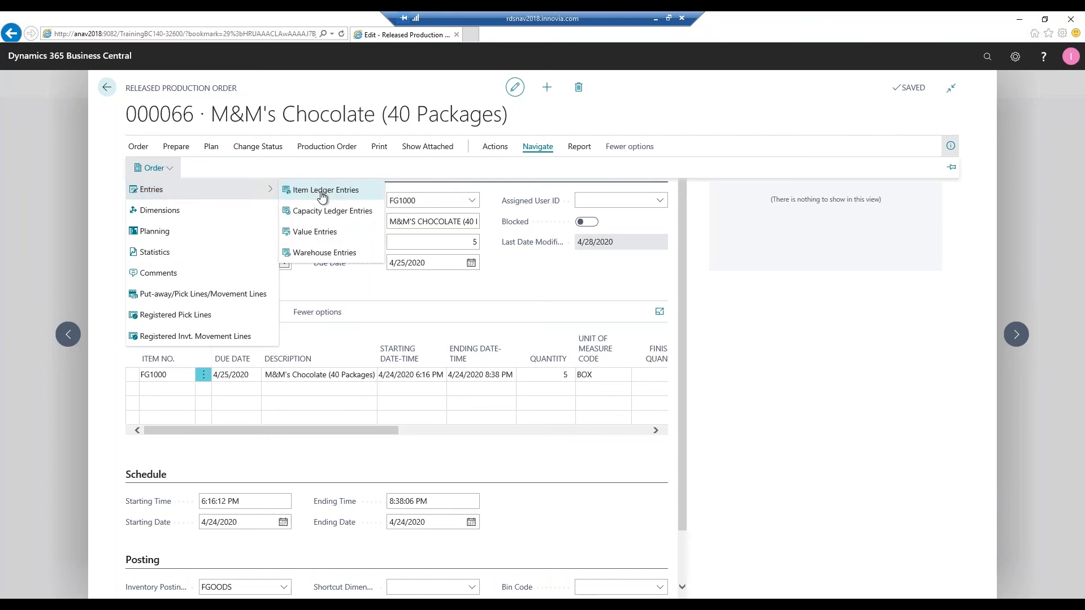
pyautogui.click(322, 194)
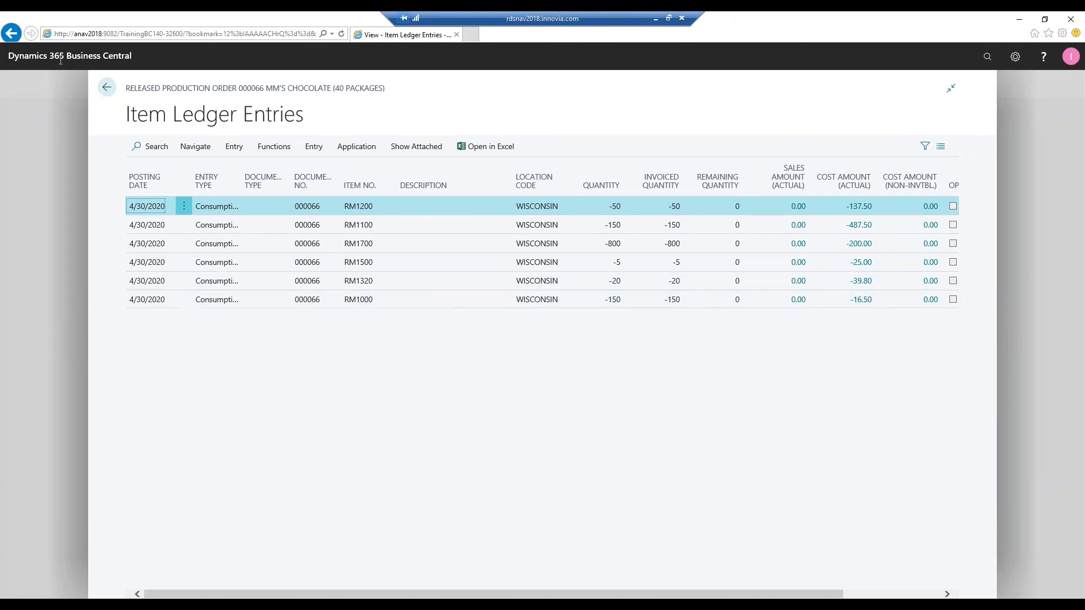
pyautogui.click(104, 92)
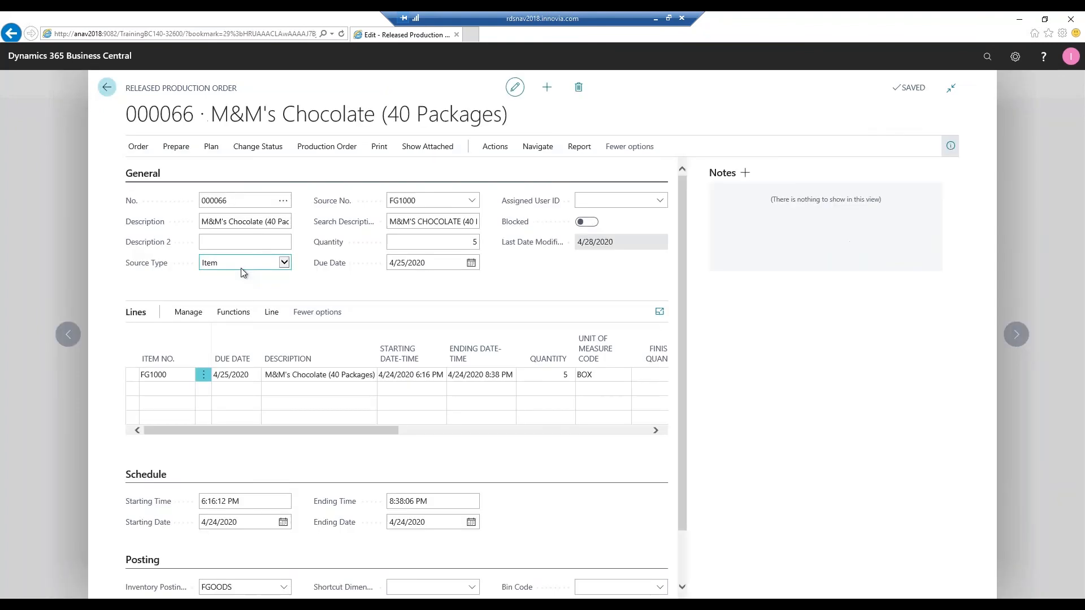
# - Reopen the FG1000 line's production journal and check the actual consumption of Corn Syrup, Artificial Color and Cocoa Butter
pyautogui.click(273, 313)
pyautogui.click(444, 334)
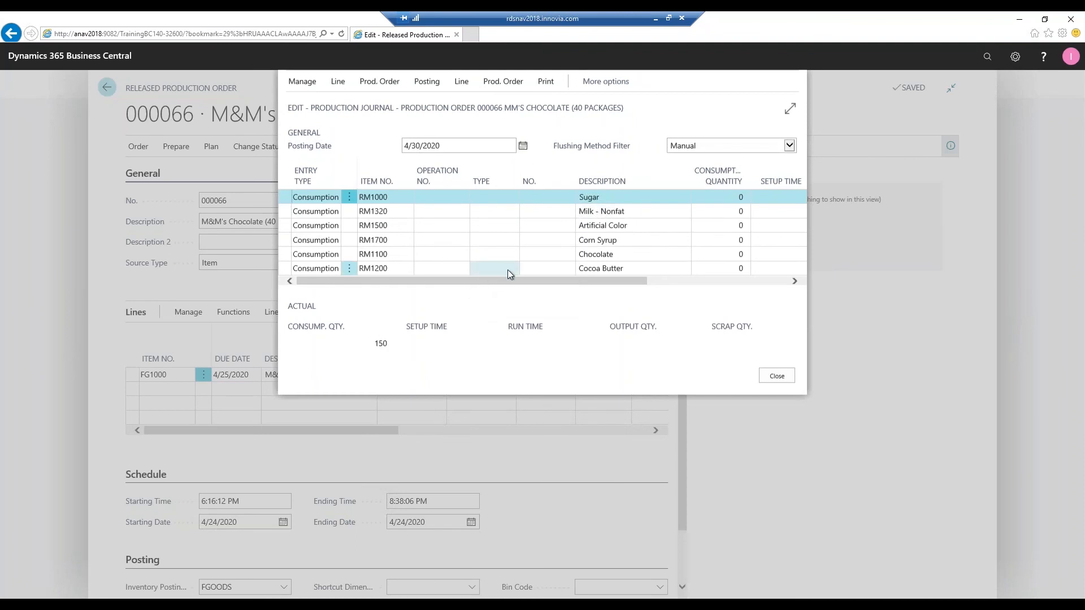
pyautogui.click(611, 240)
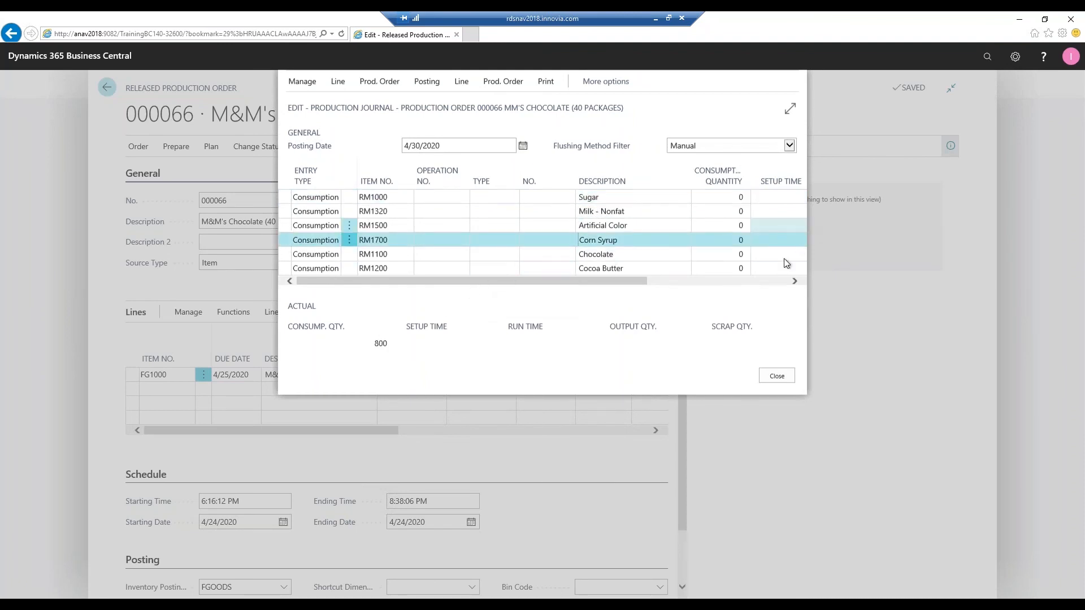
pyautogui.click(613, 225)
pyautogui.click(613, 269)
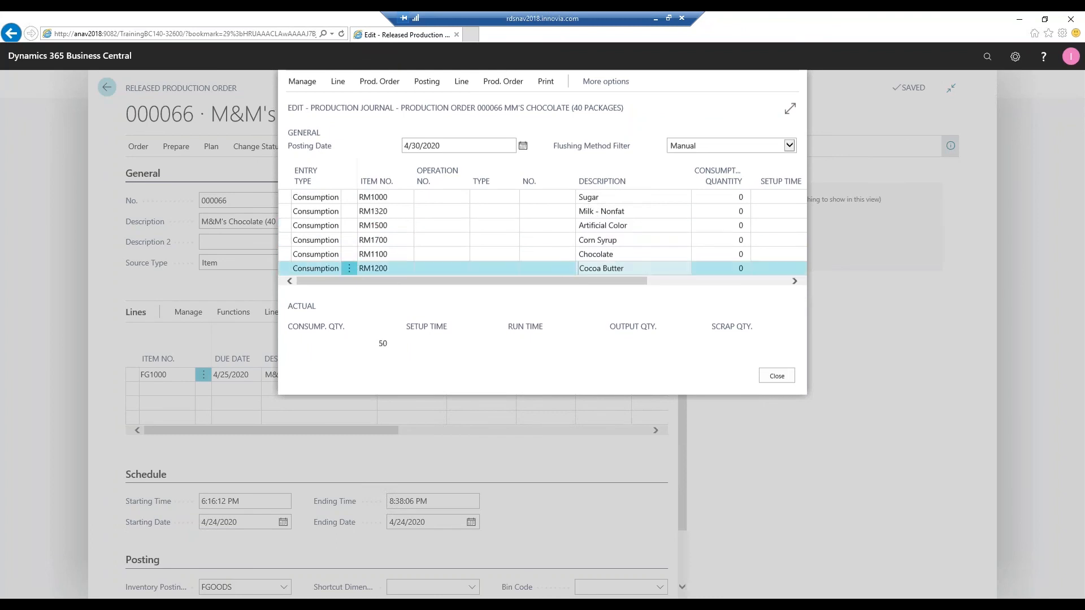
# - Check the actual consumption of the component lines from Sugar to Cocoa Butter in the production journal
pyautogui.click(613, 254)
pyautogui.click(613, 240)
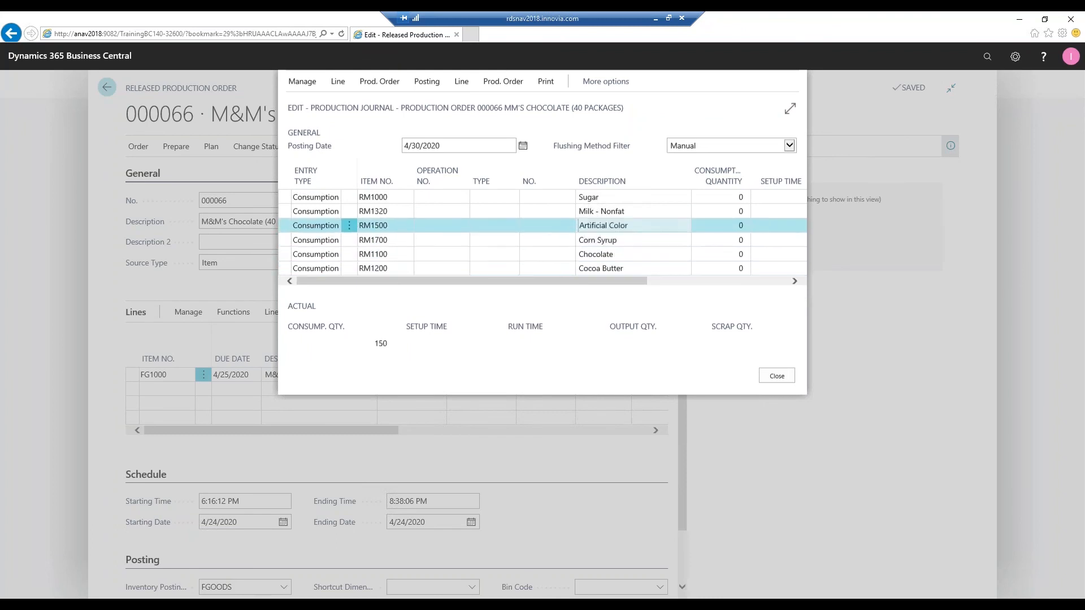
pyautogui.click(613, 197)
pyautogui.press('Down')
pyautogui.press('Down')
pyautogui.press('Down')
pyautogui.press('Down')
pyautogui.press('Down')
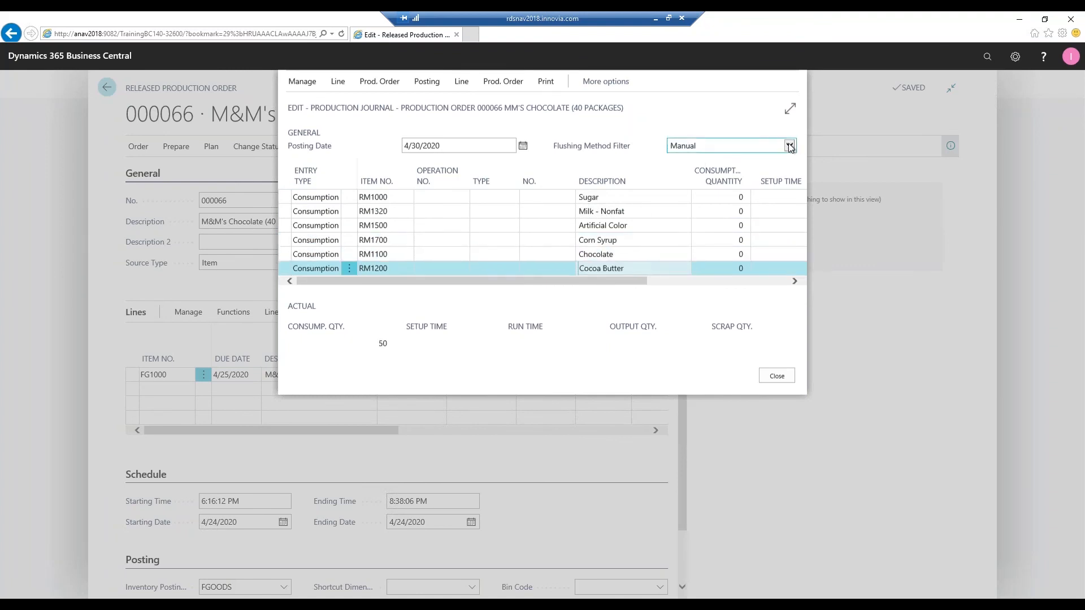
# - Set the production journal's flushing method filter to All Methods and select the Tool setup output line
pyautogui.click(734, 145)
pyautogui.click(712, 196)
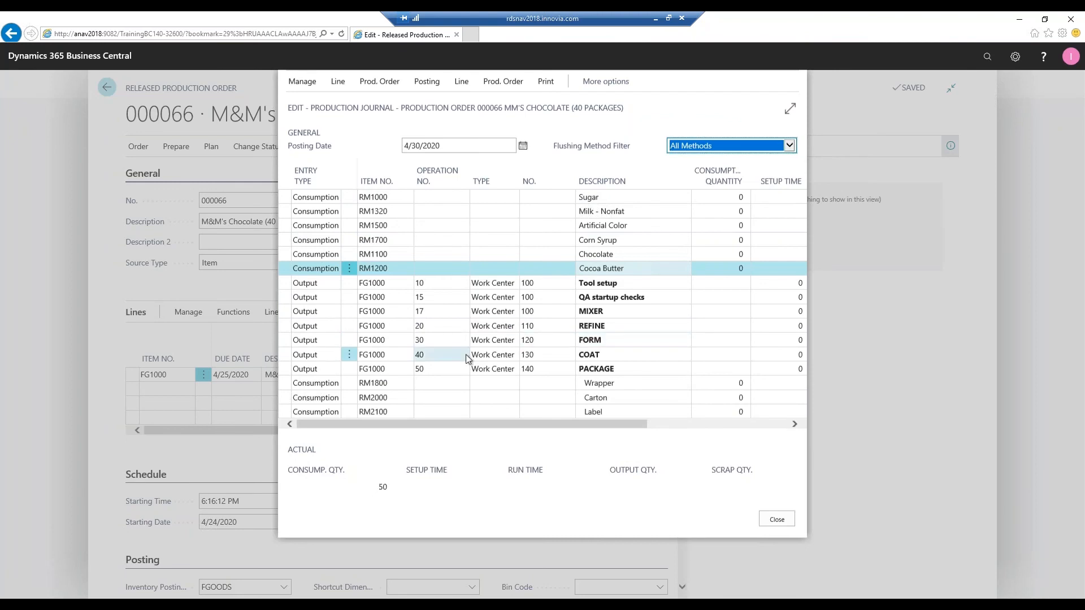
pyautogui.click(553, 283)
# - Enter run times of 3 for Tool setup and MIXER, and 4 for QA startup checks, REFINE, FORM and COAT
pyautogui.moveTo(605, 425); pyautogui.dragTo(768, 429)
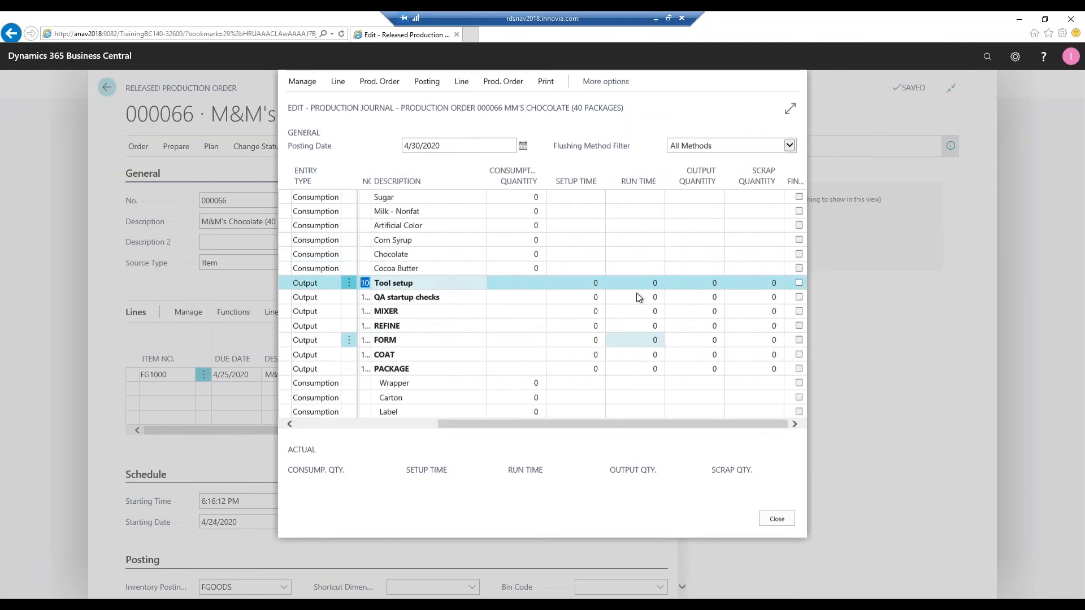
pyautogui.click(632, 284)
pyautogui.write('3')
pyautogui.press('Down')
pyautogui.write('4')
pyautogui.press('Down')
pyautogui.write('3')
pyautogui.press('Down')
pyautogui.write('4')
pyautogui.press('Down')
pyautogui.press('Down')
pyautogui.write('4')
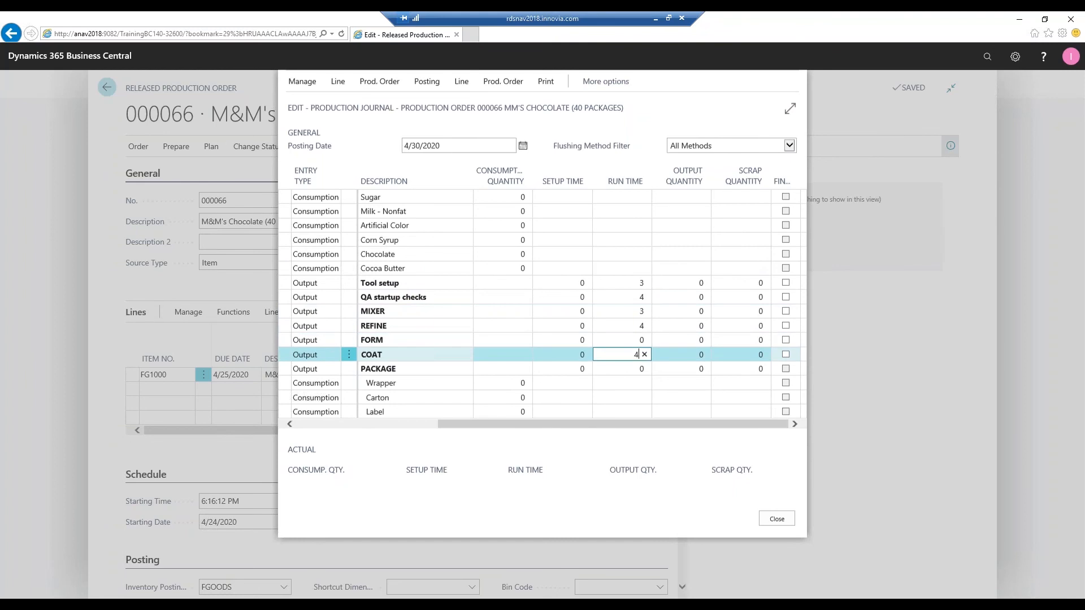
pyautogui.press('Up')
pyautogui.write('4')
pyautogui.press('Down')
pyautogui.press('Down')
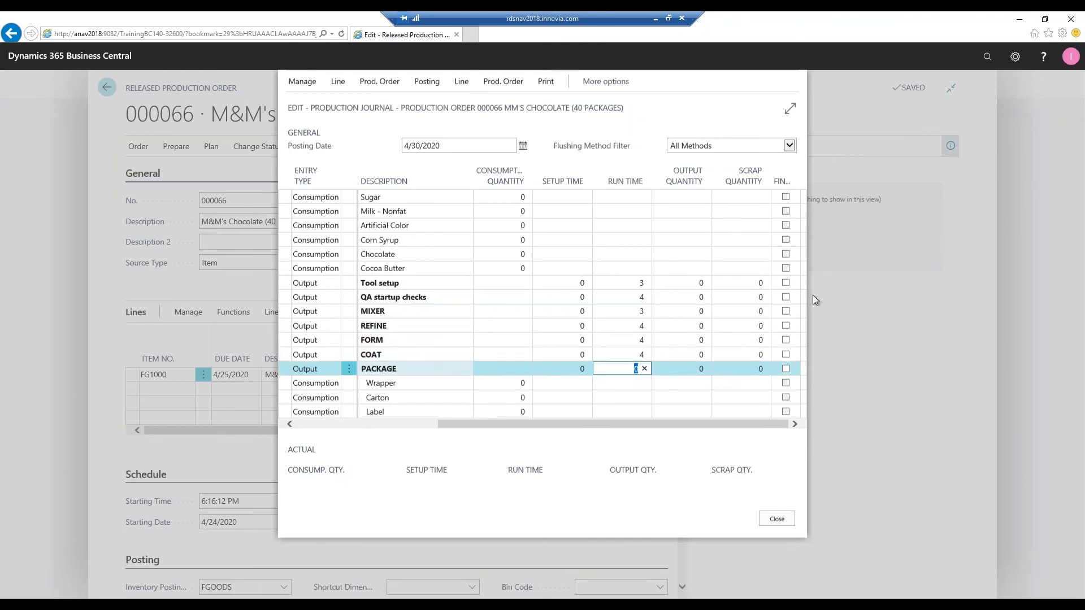
# - Set the run time of the PACKAGE operation to 1
pyautogui.click(788, 288)
pyautogui.click(789, 299)
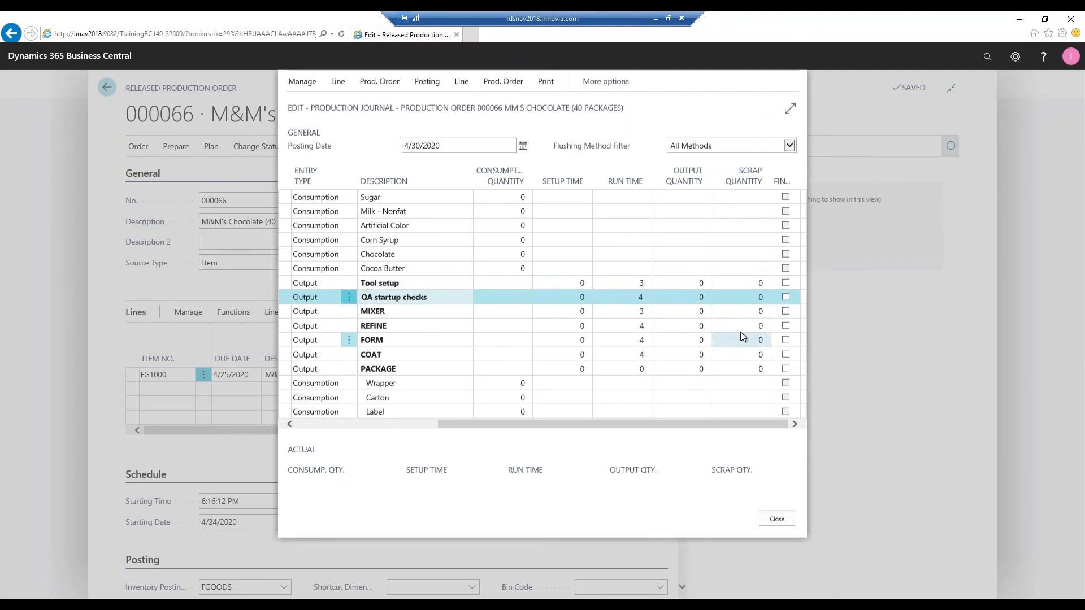
pyautogui.click(640, 368)
pyautogui.write('4')
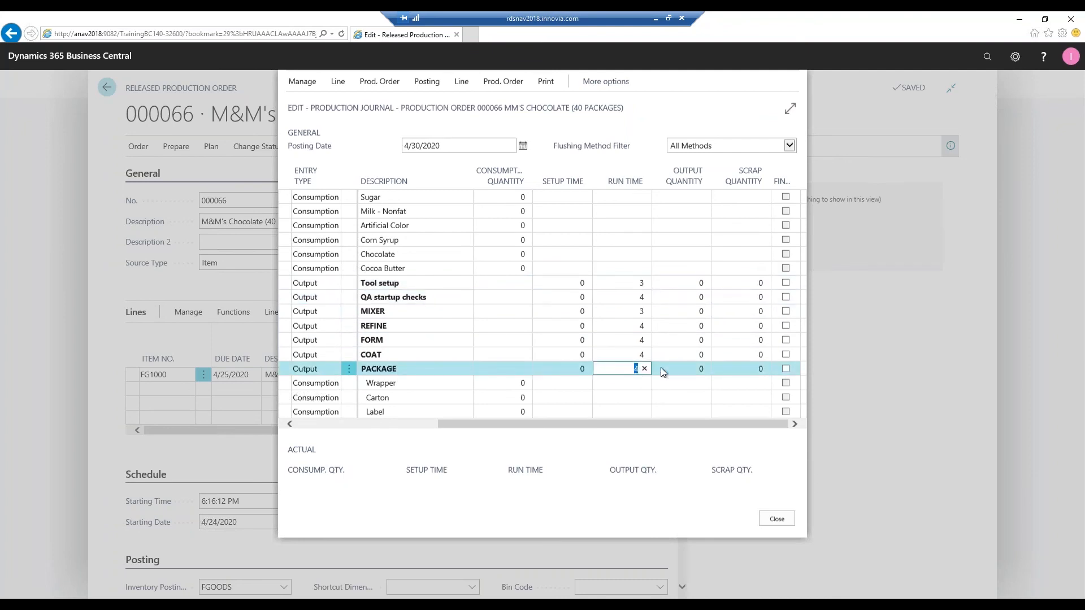
pyautogui.write('1')
pyautogui.press('Tab')
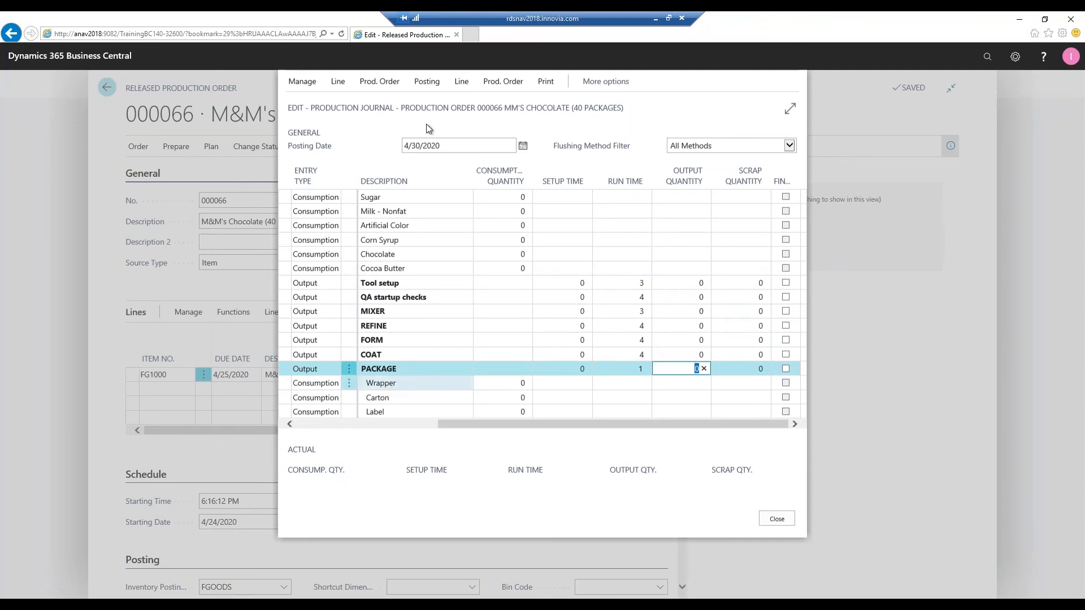
pyautogui.click(427, 84)
pyautogui.click(478, 151)
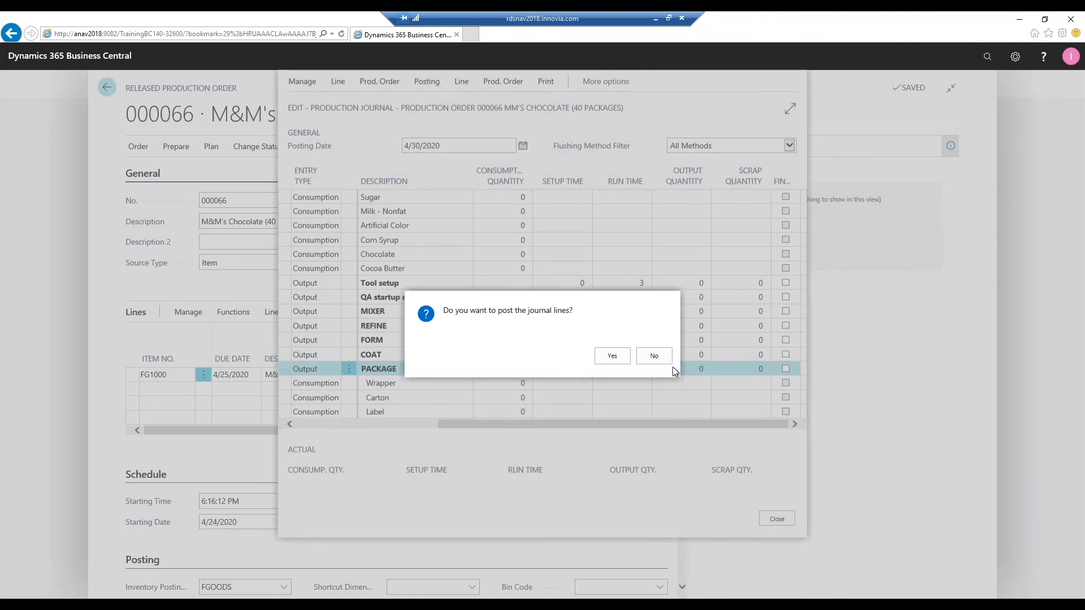
pyautogui.click(665, 362)
# - Set the output quantity of the PACKAGE operation to 3
pyautogui.click(691, 369)
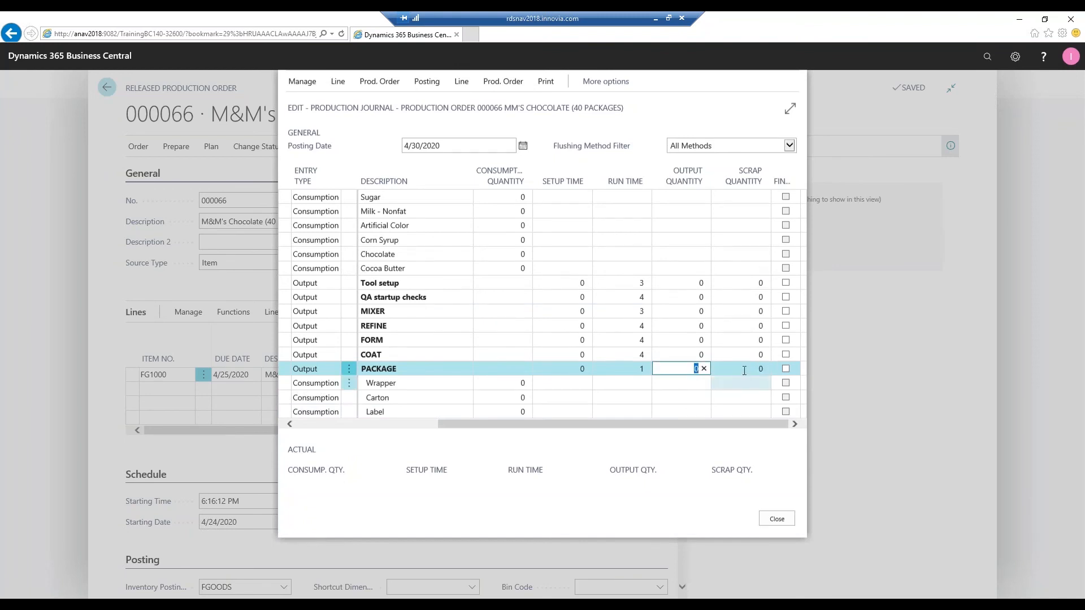
pyautogui.click(692, 325)
pyautogui.write('3')
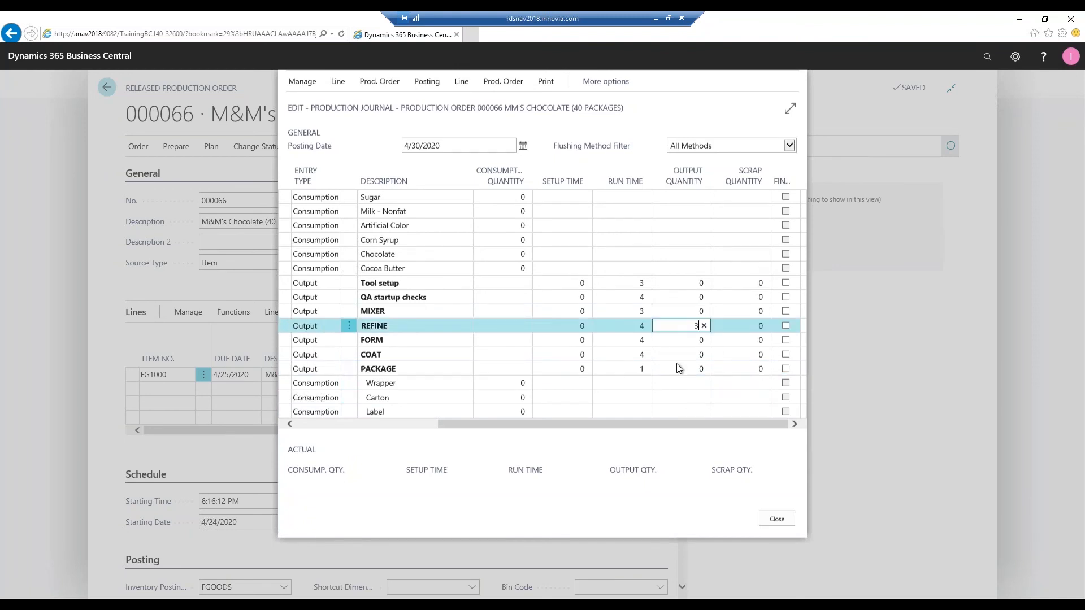
# - Post the production journal lines, confirm the posting and close the journal
pyautogui.click(426, 85)
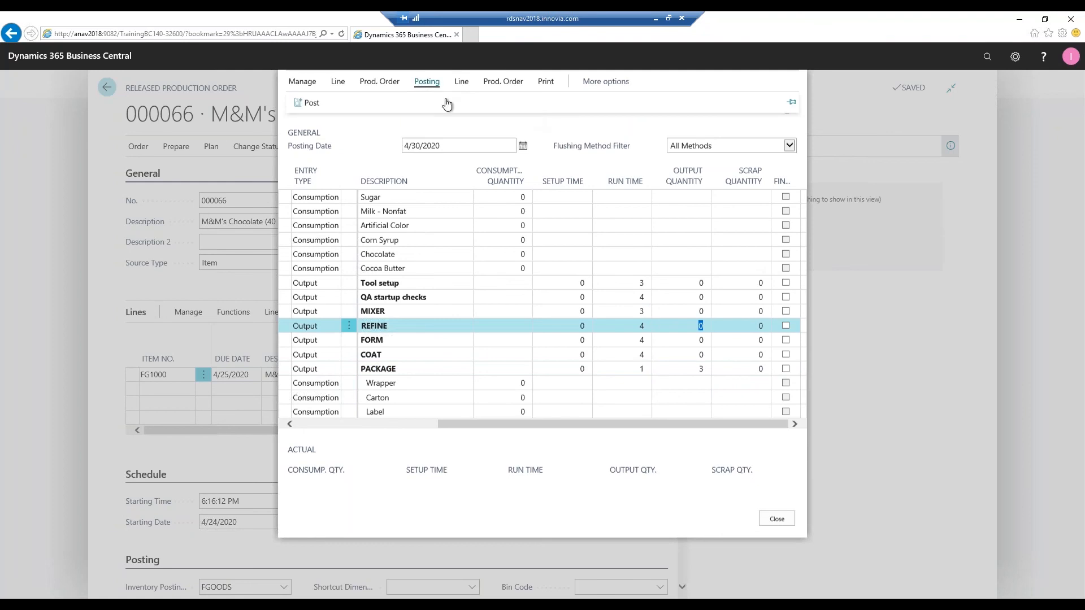
pyautogui.click(308, 103)
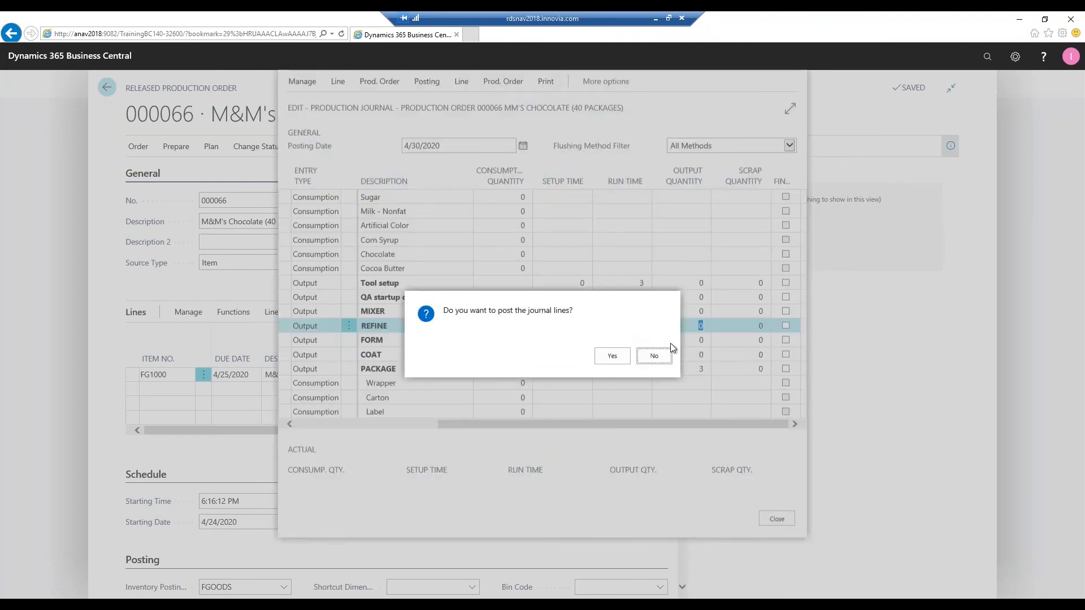
pyautogui.click(604, 361)
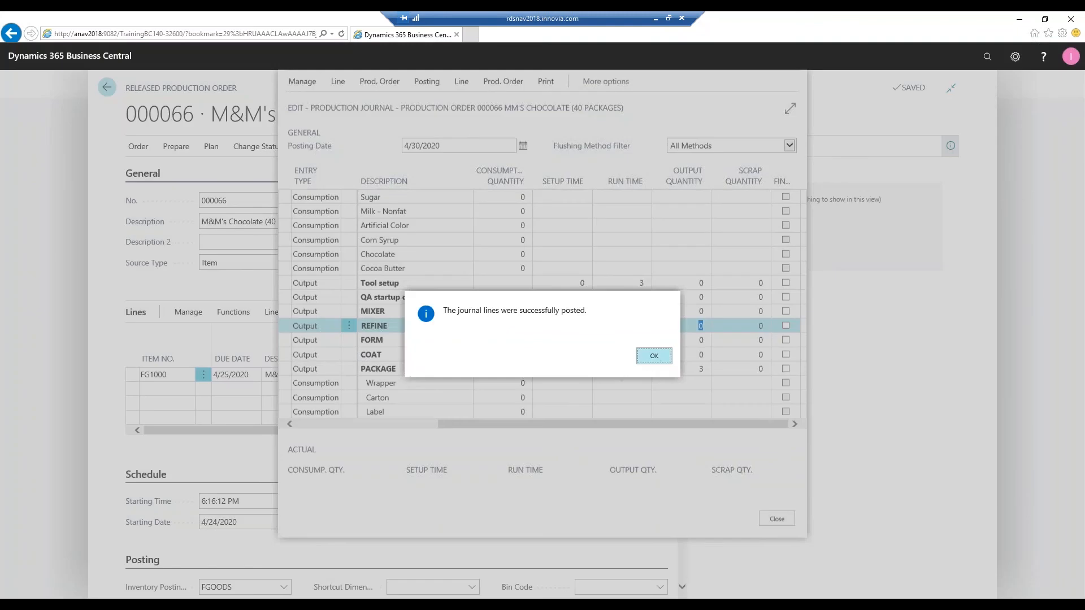
pyautogui.click(654, 356)
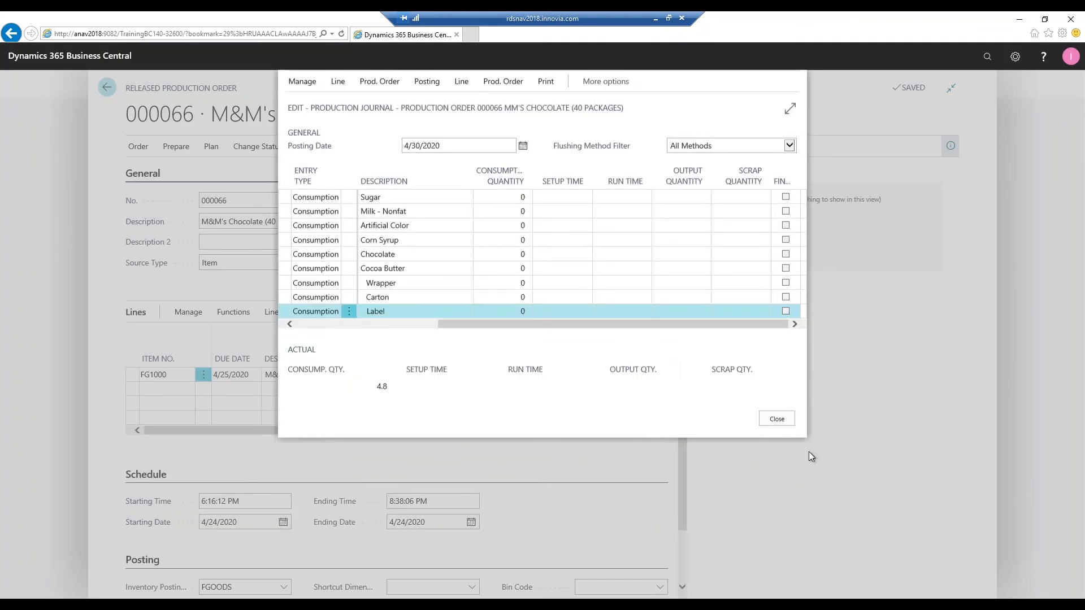
pyautogui.press('Escape')
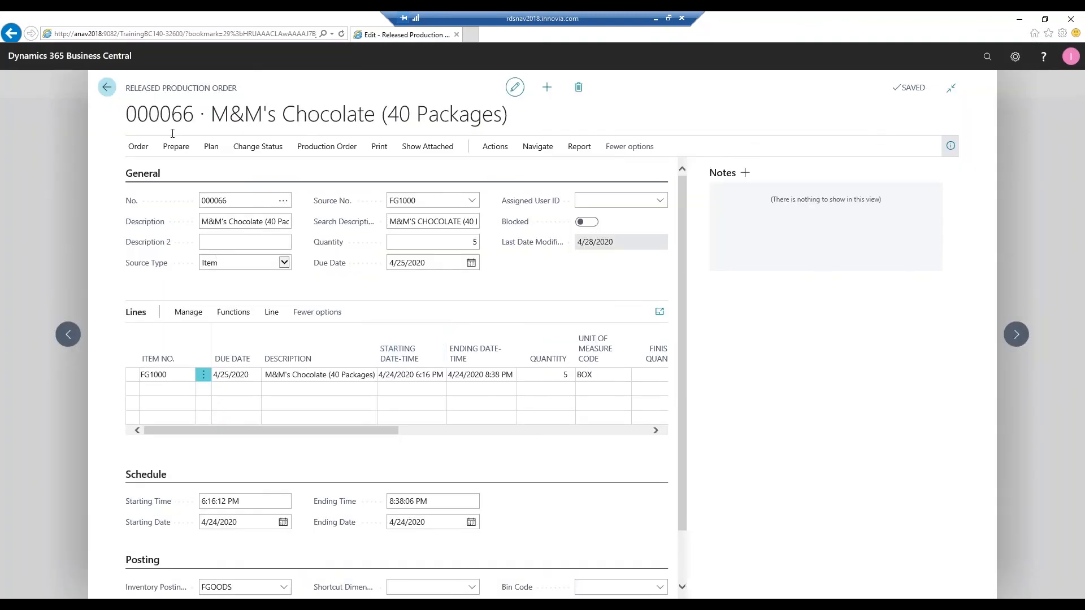
# - Review the released order's item ledger entries for the posted output and component consumption, and return to the order
pyautogui.click(495, 148)
pyautogui.click(537, 150)
pyautogui.click(168, 169)
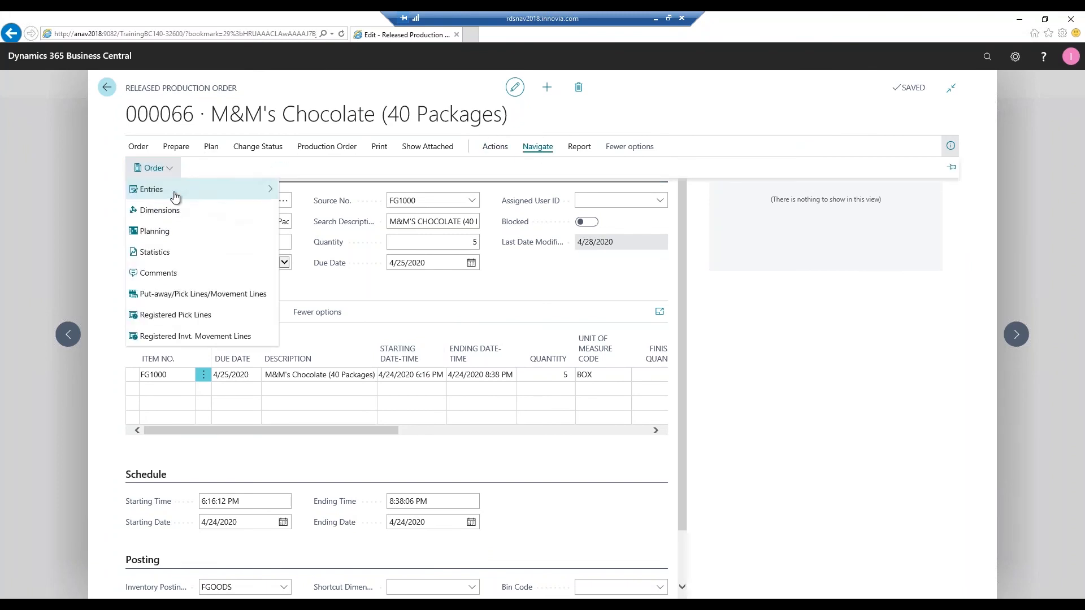
pyautogui.click(720, 201)
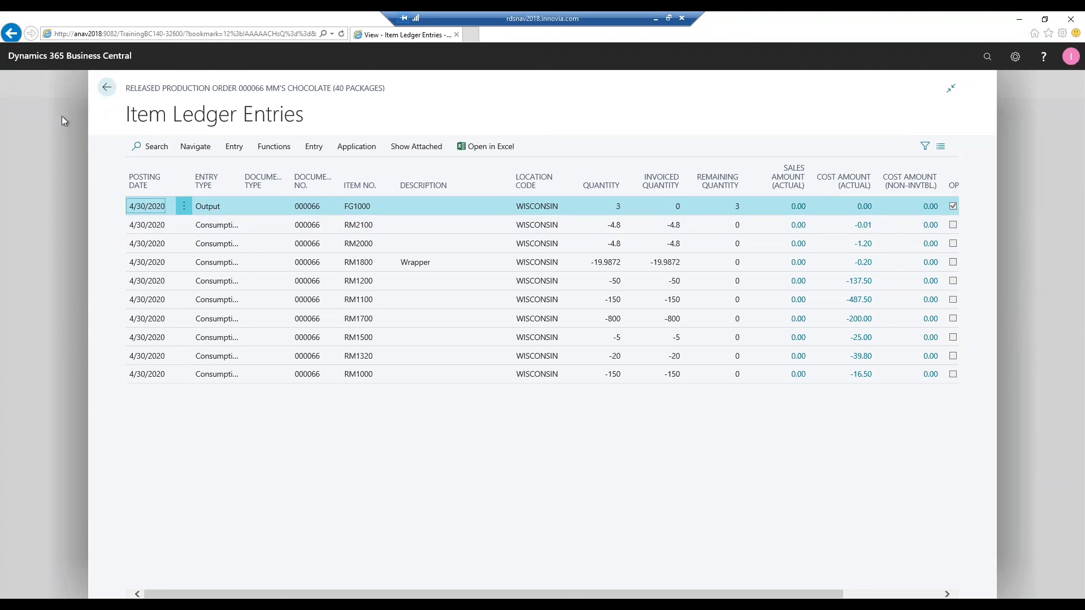
pyautogui.click(102, 89)
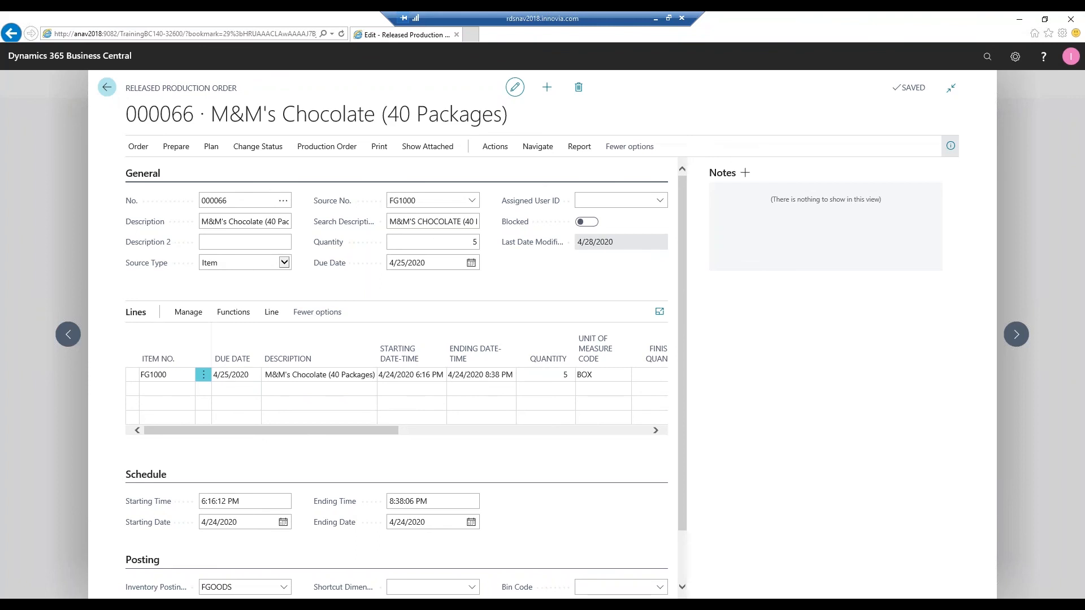
# - Leave the released order and open the components of the firm planned M&M's Peanut production order due 5/29/2020
pyautogui.click(105, 89)
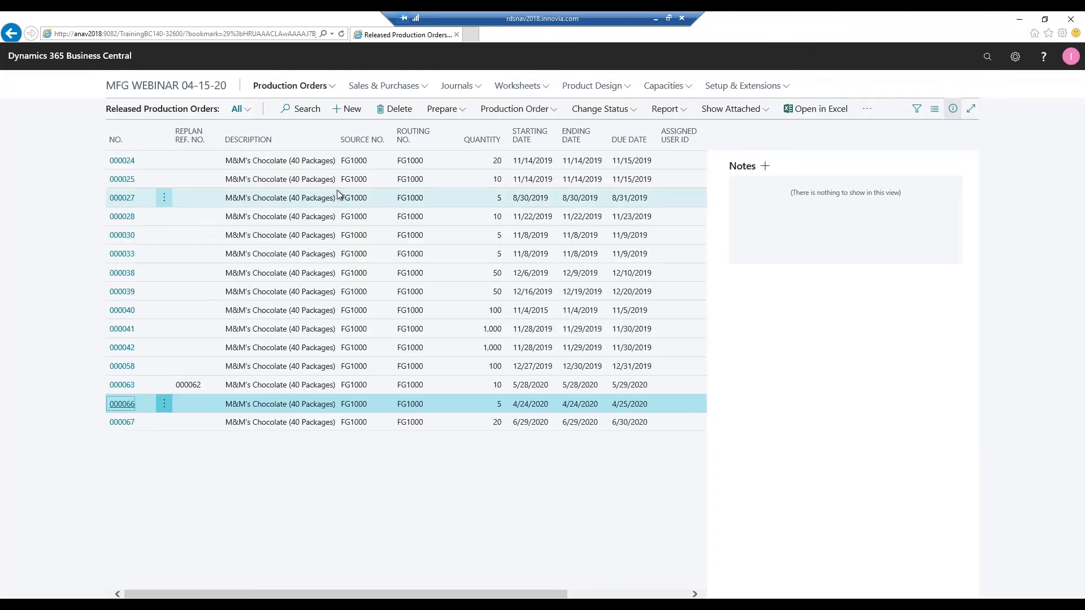
pyautogui.click(331, 87)
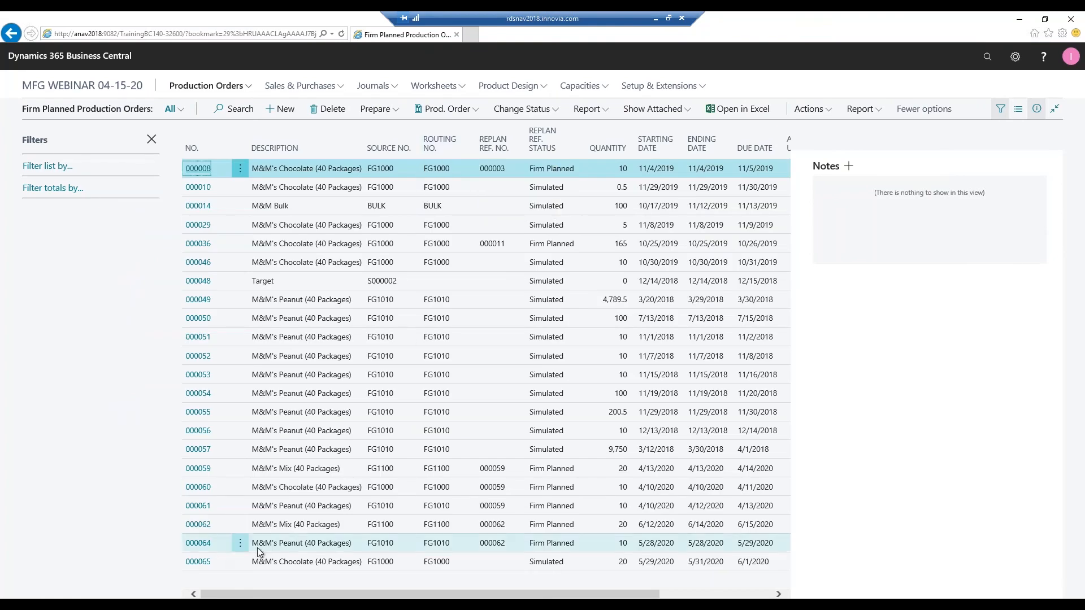
pyautogui.click(348, 533)
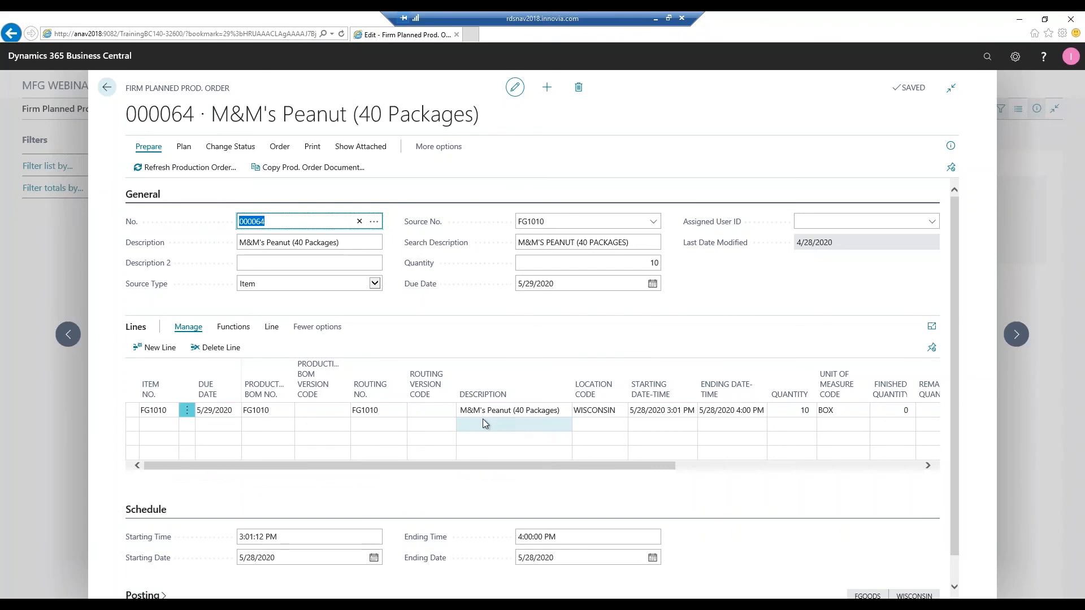
pyautogui.click(263, 329)
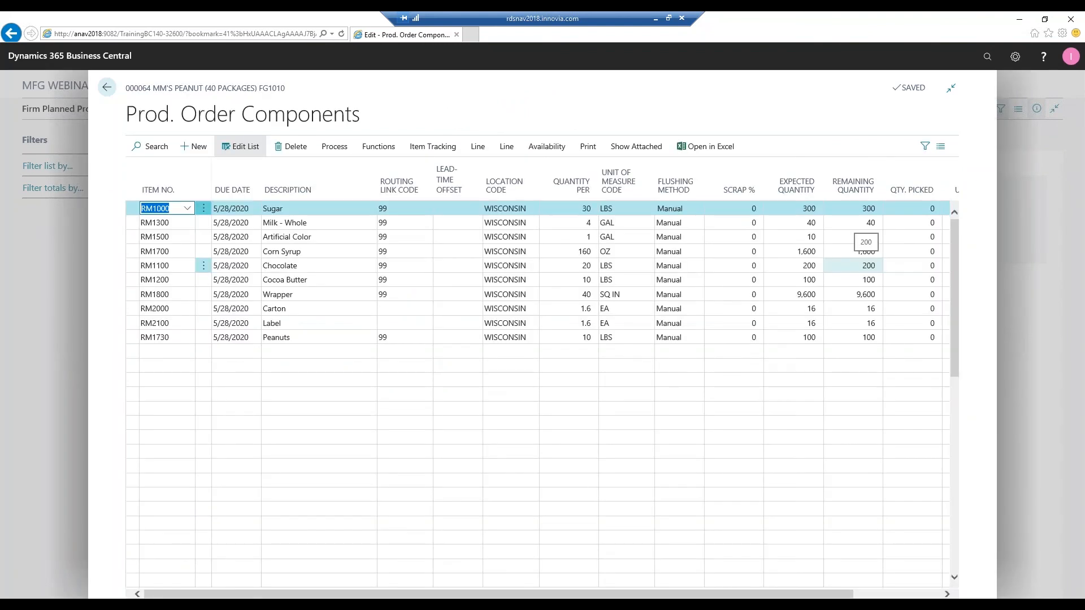
# - Set the flushing method to Forward for the components from Sugar to Wrapper and for Label
pyautogui.click(619, 209)
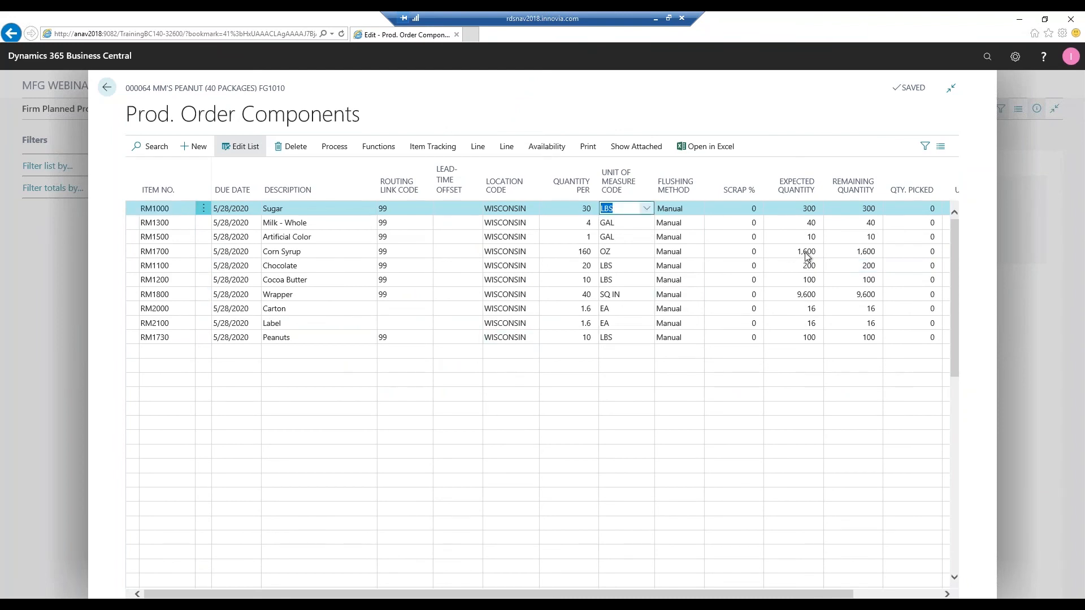
pyautogui.press('Tab')
pyautogui.write('f')
pyautogui.press('Down')
pyautogui.write('f')
pyautogui.press('Down')
pyautogui.write('f')
pyautogui.press('Down')
pyautogui.write('f')
pyautogui.press('Down')
pyautogui.write('f')
pyautogui.press('Down')
pyautogui.write('f')
pyautogui.press('Down')
pyautogui.write('f')
pyautogui.press('Down')
pyautogui.press('Down')
pyautogui.write('f')
pyautogui.press('Down')
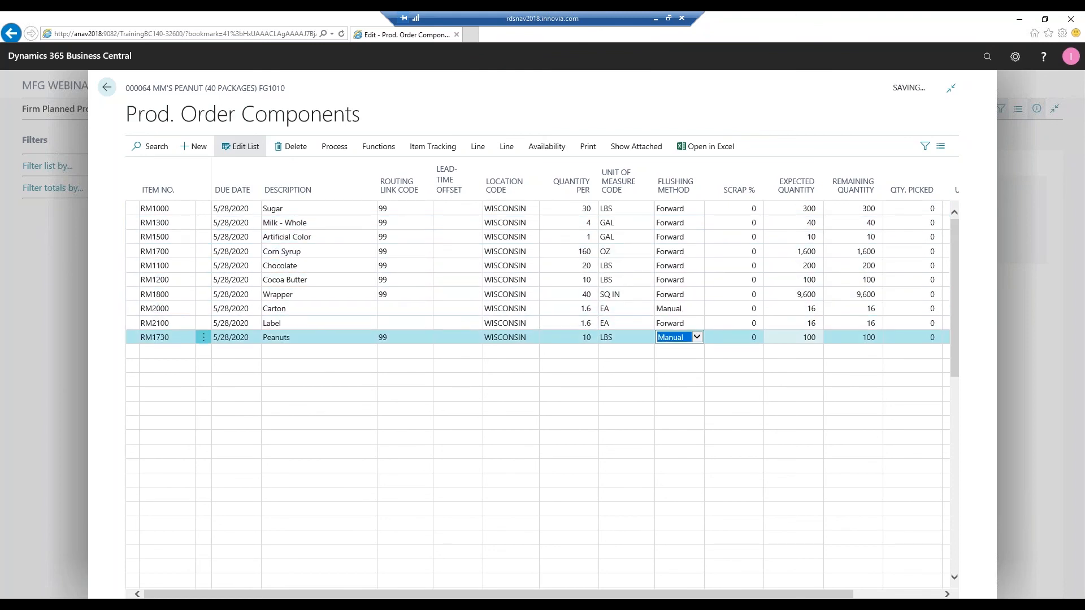
# - Set the flushing method to Forward for the Peanuts and Carton components
pyautogui.press('Up')
pyautogui.press('Up')
pyautogui.press('Down')
pyautogui.press('Down')
pyautogui.press('Down')
pyautogui.press('Up')
pyautogui.write('f')
pyautogui.press('Up')
pyautogui.press('Up')
pyautogui.write('f')
pyautogui.hotkey('shift', 'Tab')
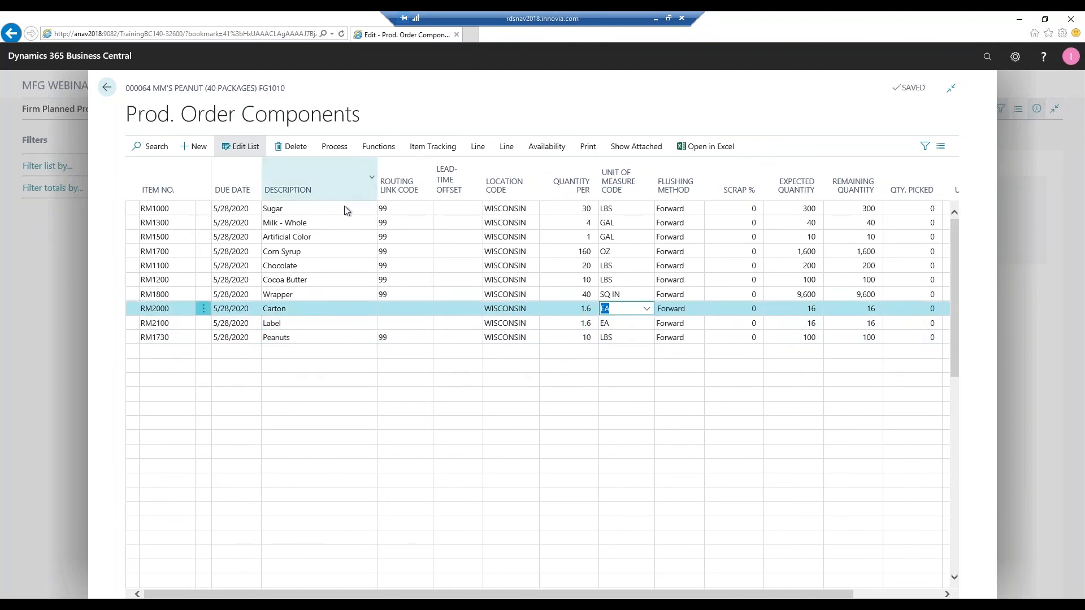
# - Clear the routing link codes of the Sugar and Milk - Whole components
pyautogui.click(319, 208)
pyautogui.press('Tab')
pyautogui.press('Tab')
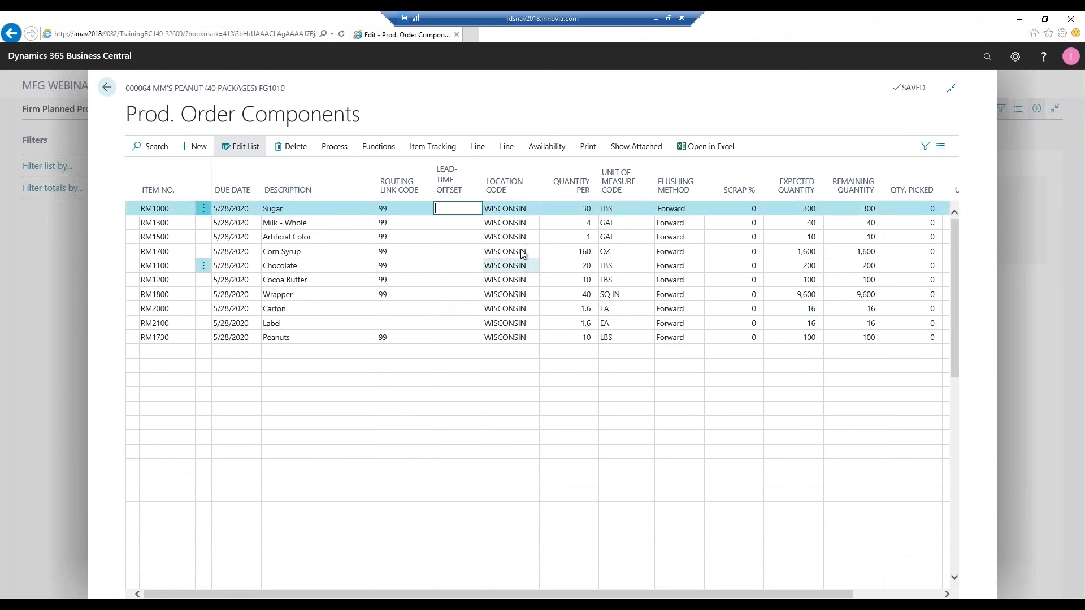
pyautogui.hotkey('shift', 'Tab')
pyautogui.press('Delete')
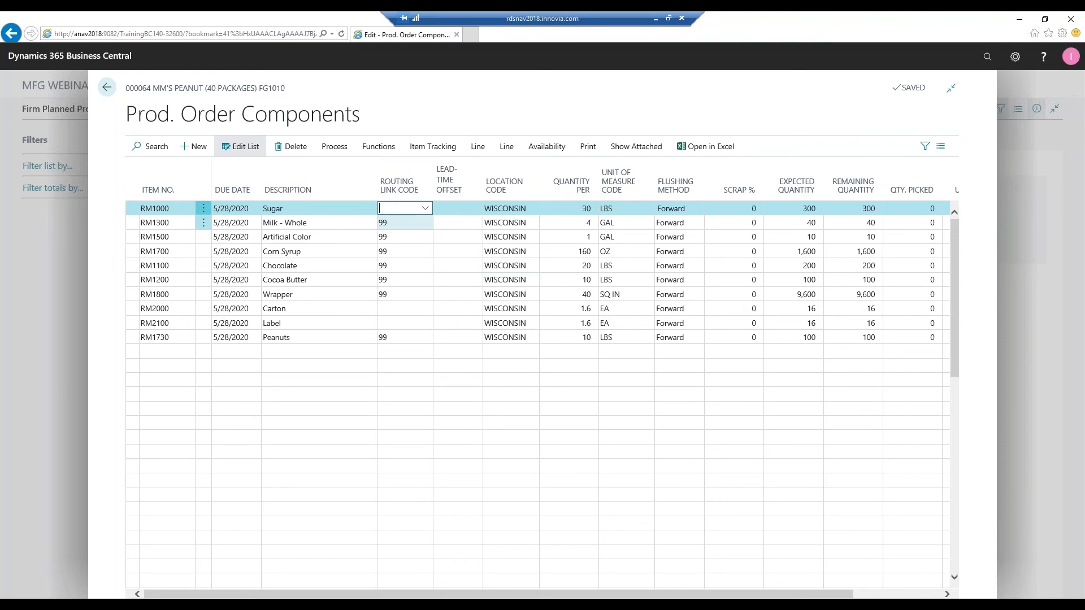
pyautogui.press('Down')
pyautogui.press('Delete')
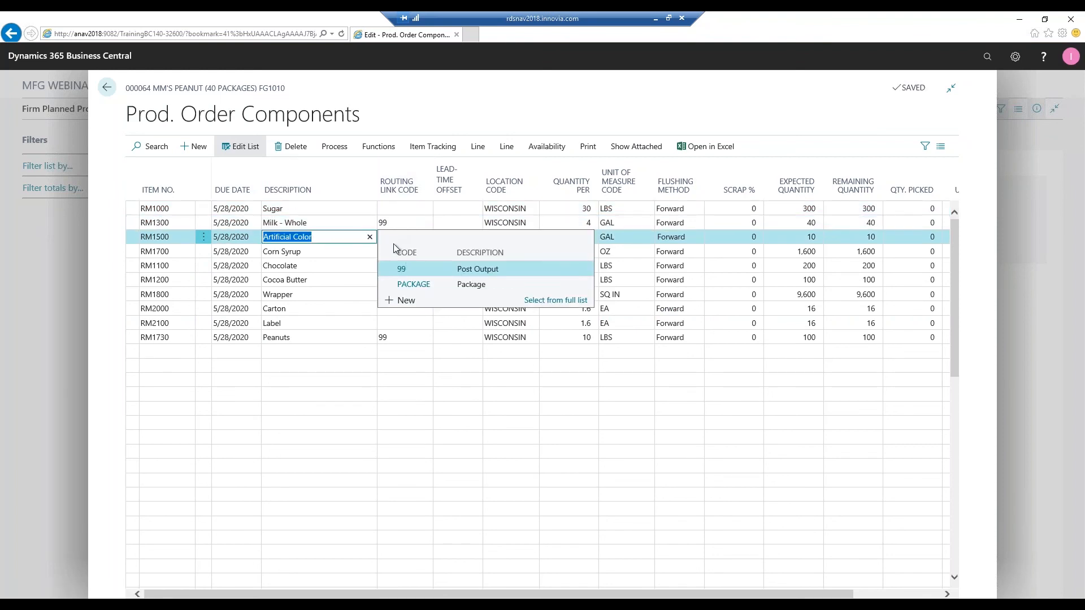
pyautogui.click(396, 222)
pyautogui.click(362, 221)
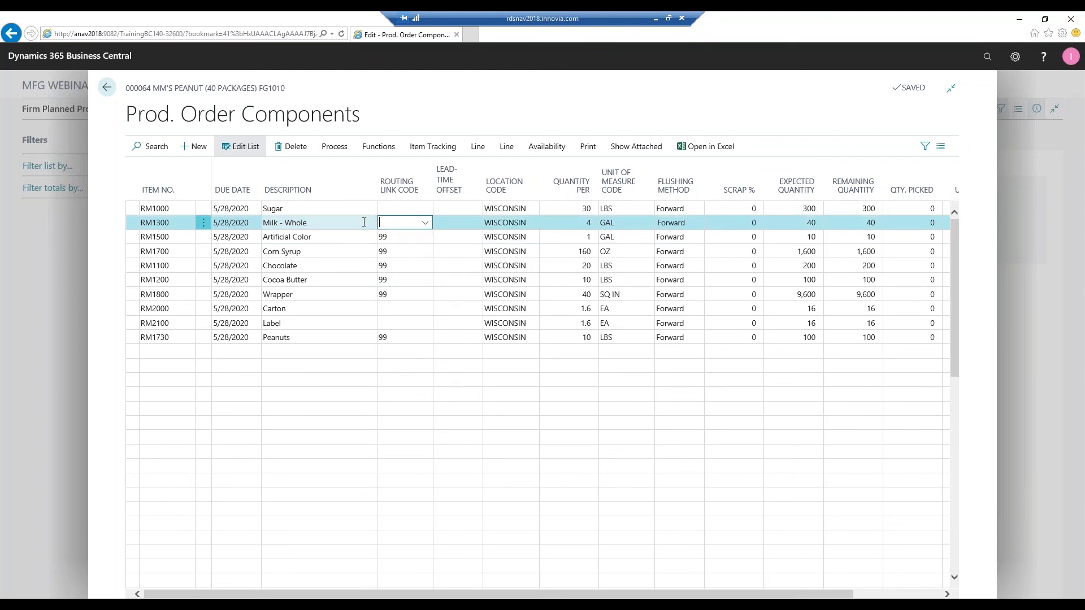
# - Clear the routing link codes of the Artificial Color, Corn Syrup and Chocolate components
pyautogui.click(399, 236)
pyautogui.press('BackSpace')
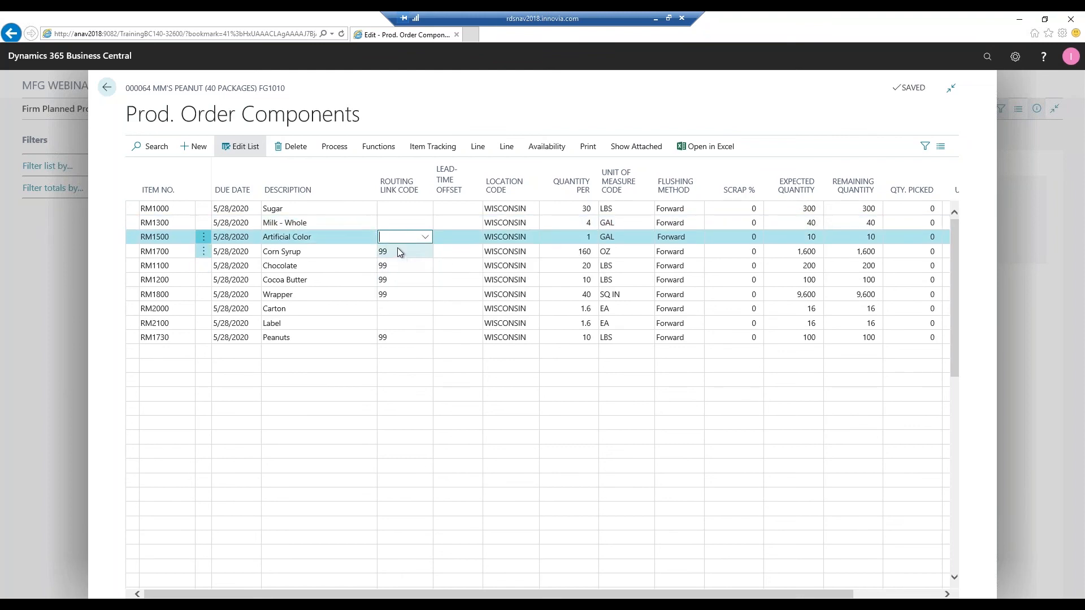
pyautogui.click(398, 249)
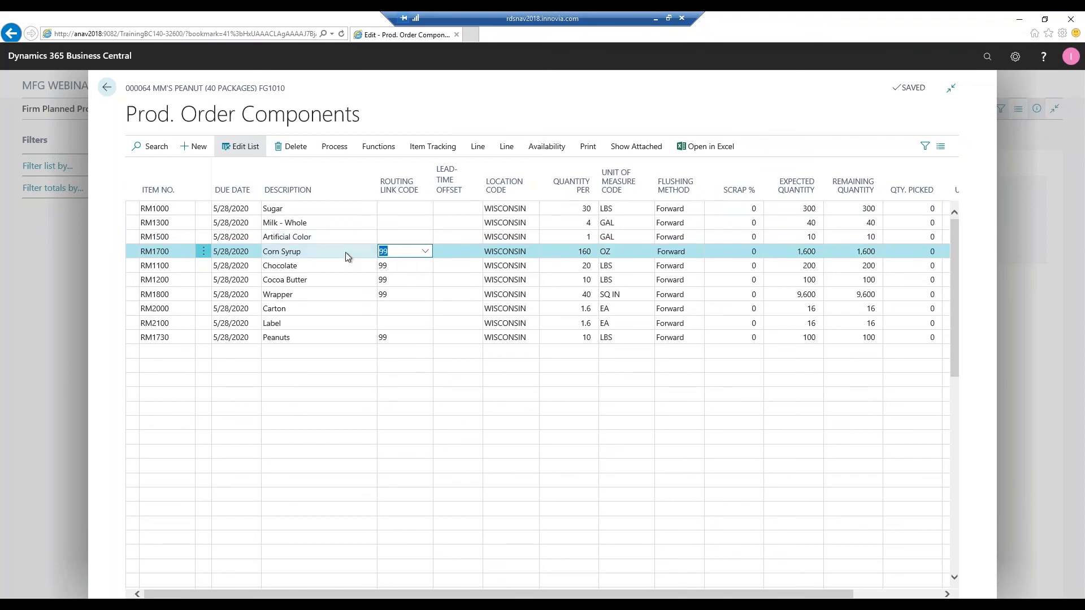
pyautogui.press('BackSpace')
pyautogui.click(394, 266)
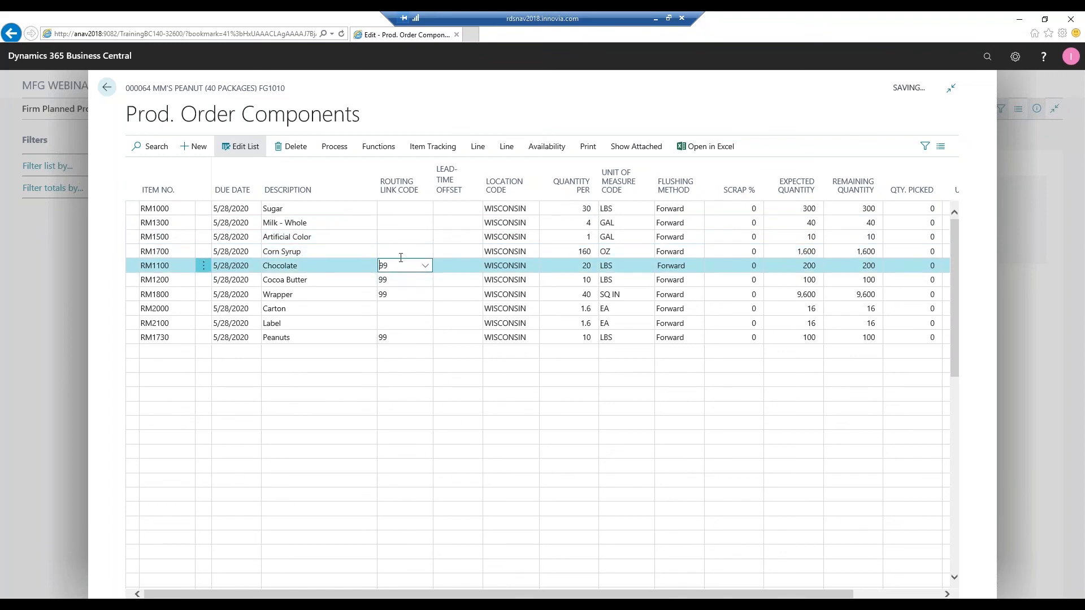
pyautogui.press('BackSpace')
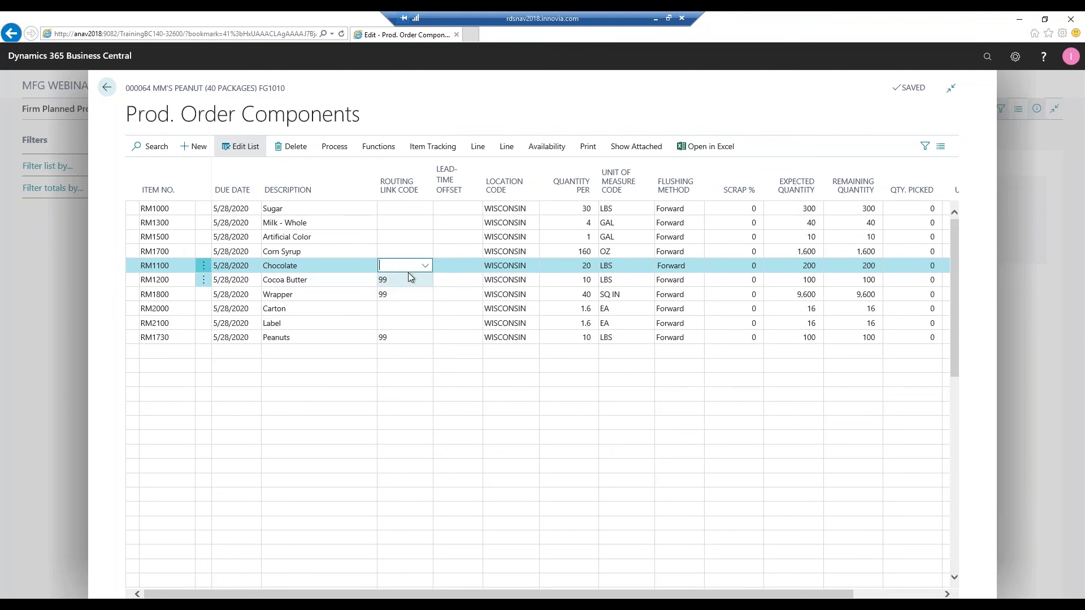
# - Clear the routing link codes of the Cocoa Butter and Wrapper components
pyautogui.click(402, 280)
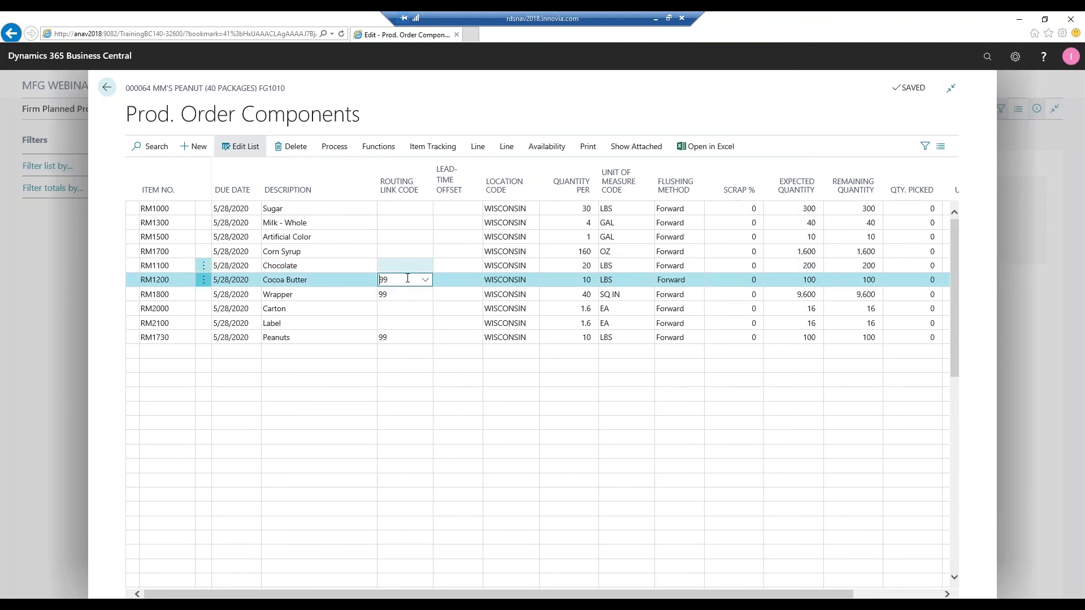
pyautogui.click(406, 269)
pyautogui.click(408, 283)
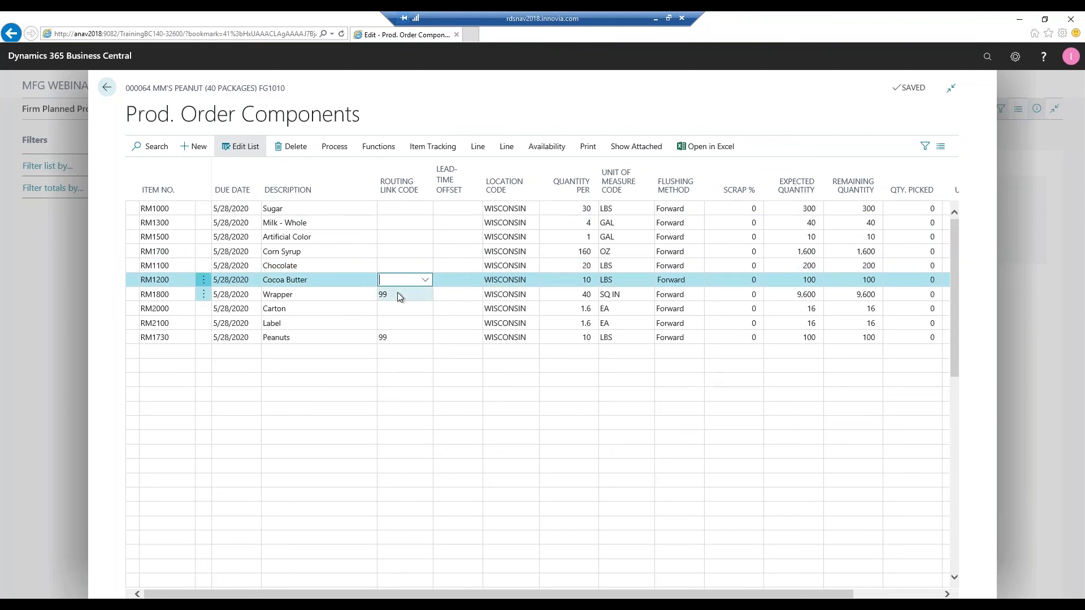
pyautogui.press('BackSpace')
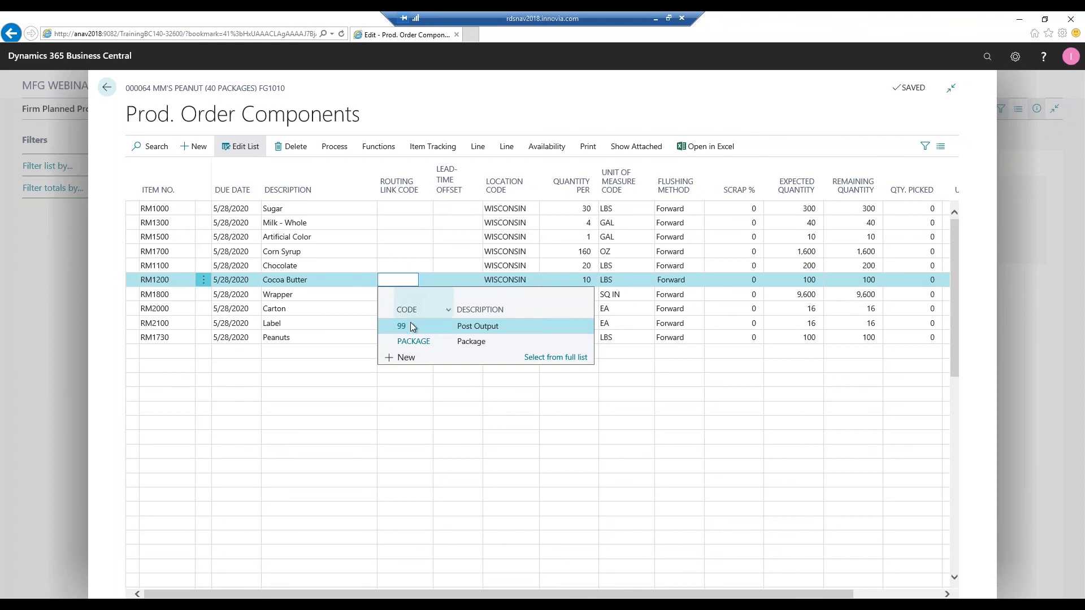
pyautogui.click(407, 310)
pyautogui.click(486, 280)
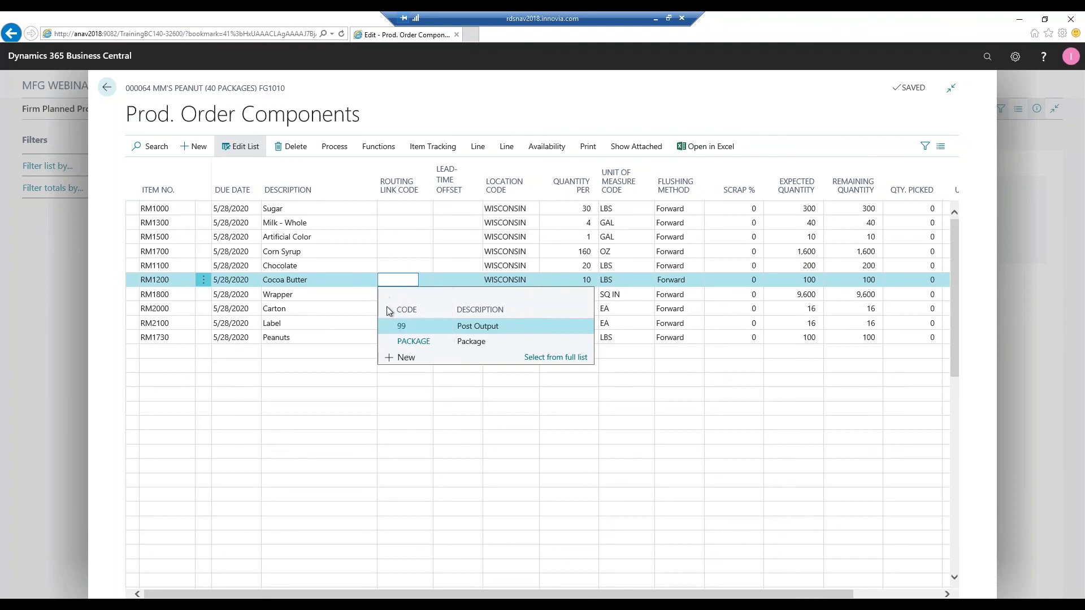
pyautogui.click(398, 313)
pyautogui.press('Up')
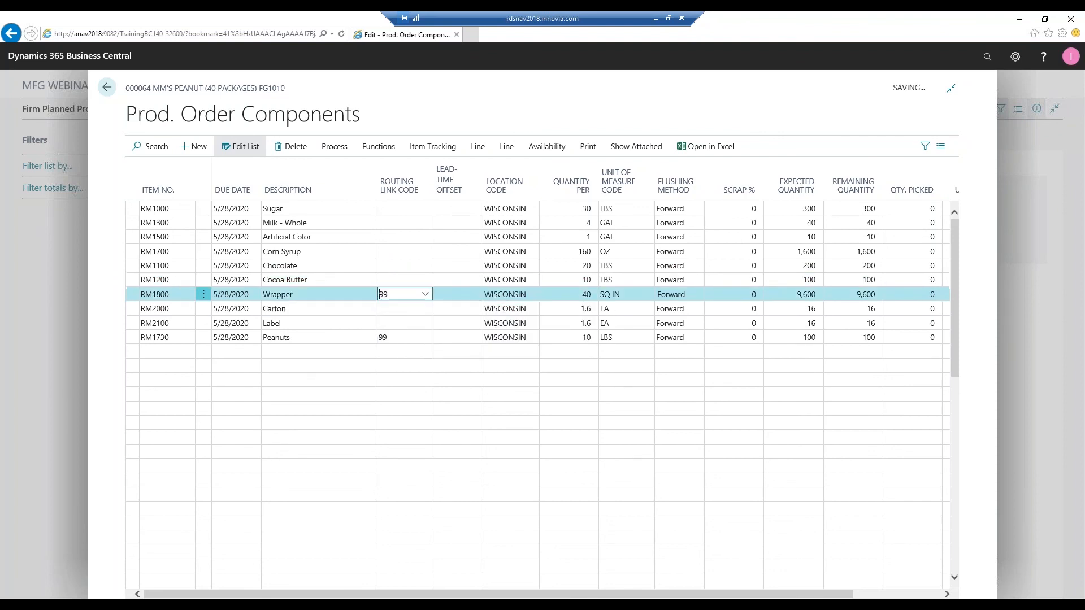
pyautogui.press('BackSpace')
pyautogui.click(390, 316)
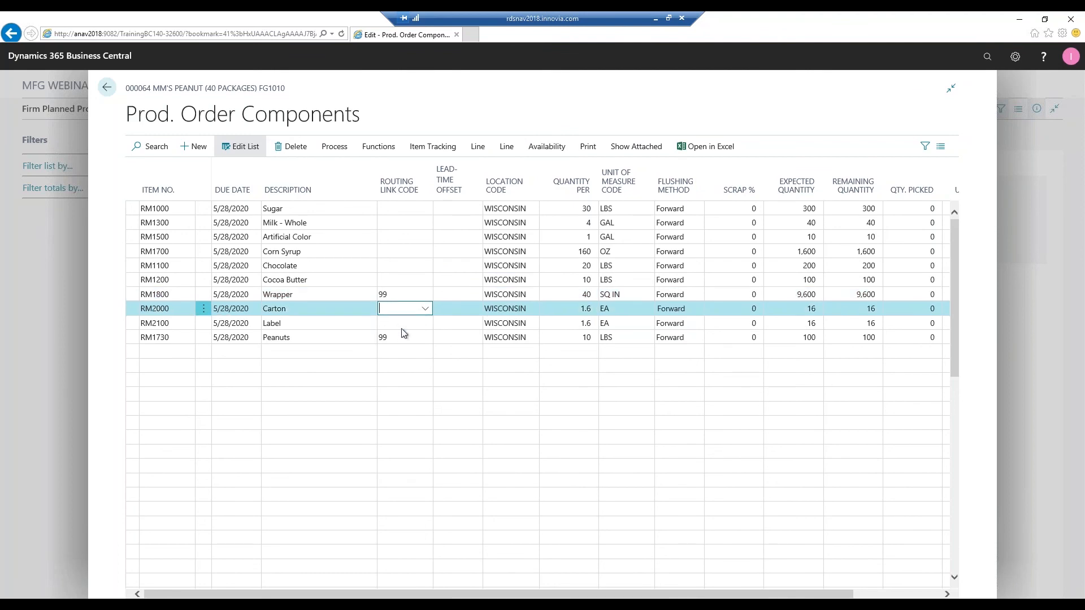
# - Clear the routing link code of the Peanuts component
pyautogui.click(390, 338)
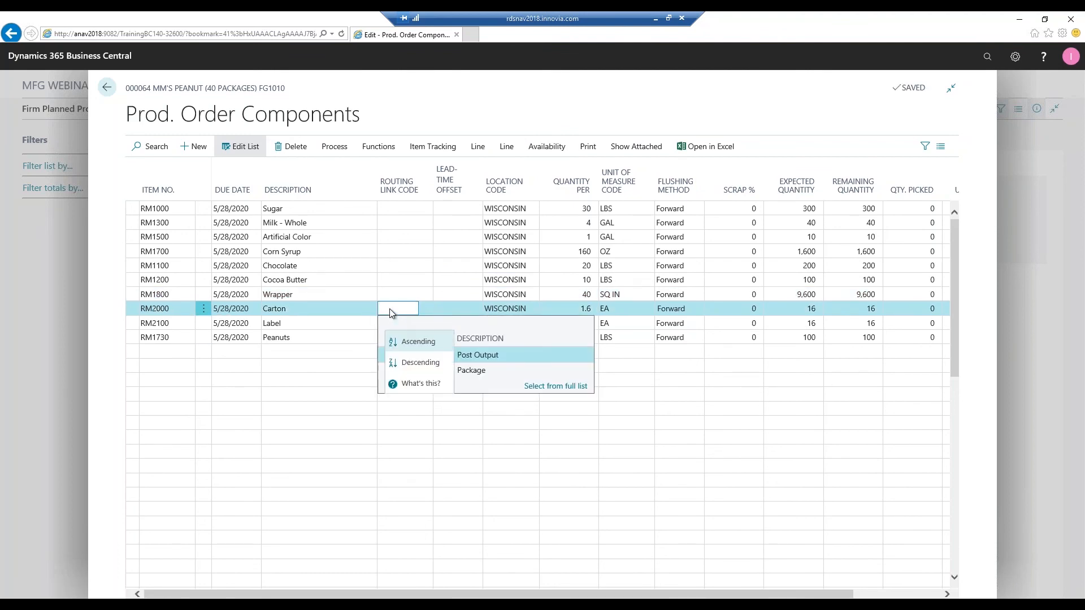
pyautogui.click(355, 337)
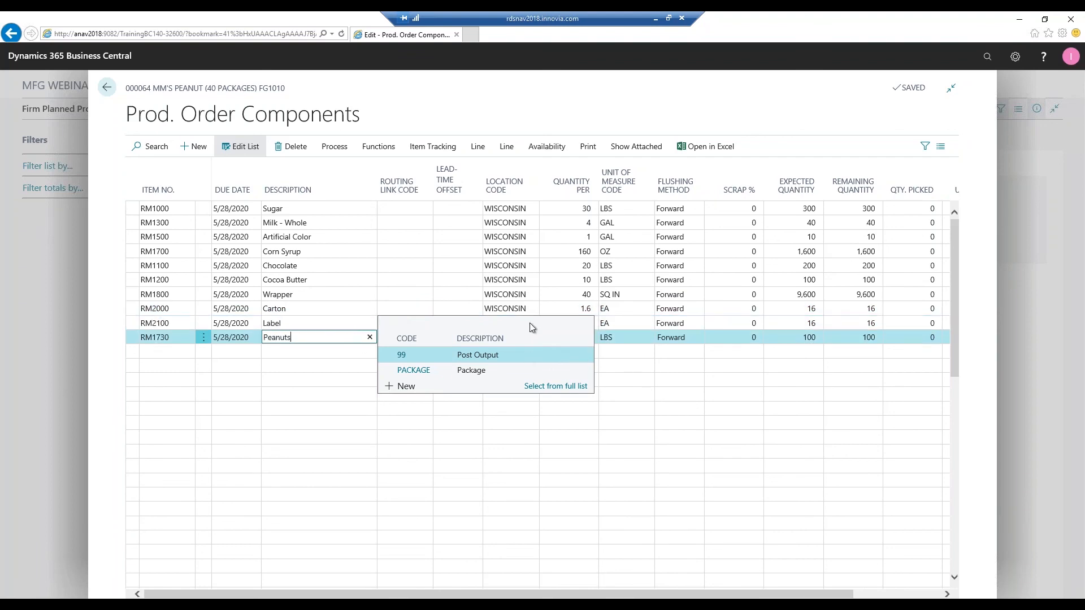
pyautogui.click(405, 280)
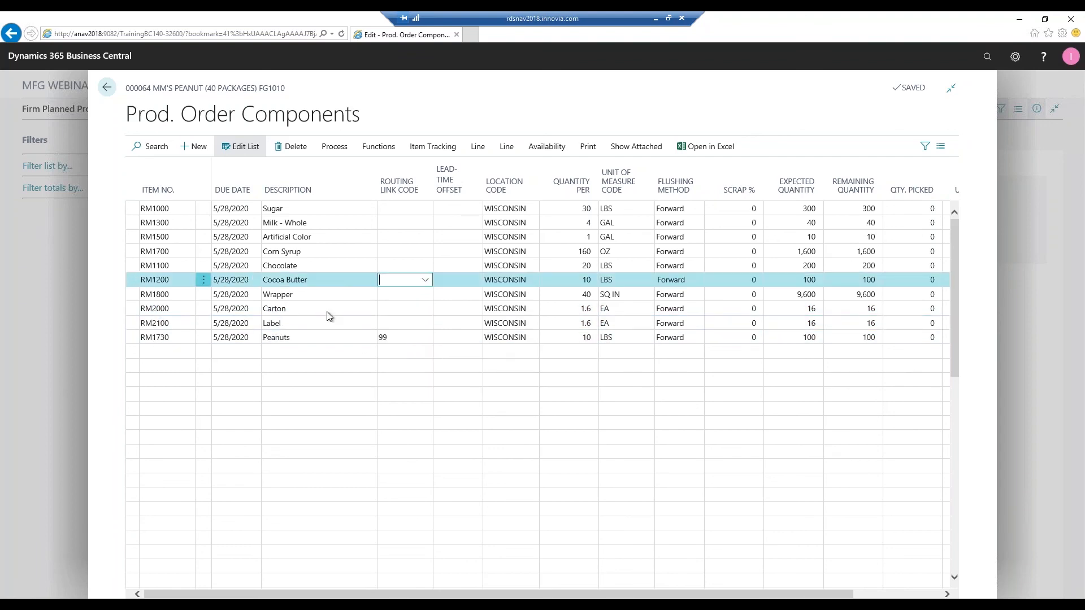
pyautogui.click(391, 337)
pyautogui.write('\\')
pyautogui.click(438, 334)
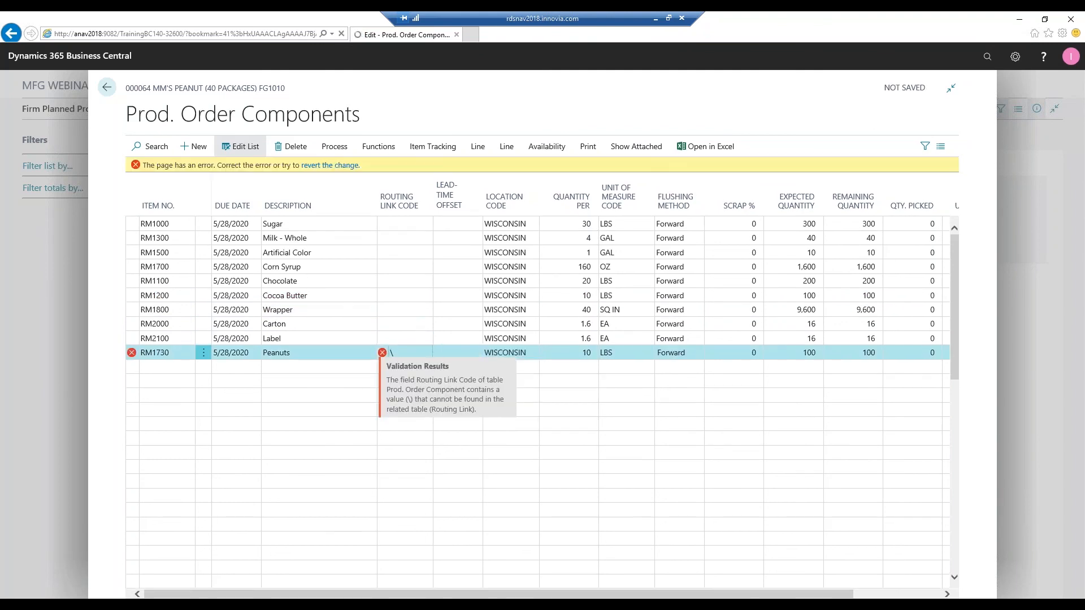
pyautogui.press('BackSpace')
pyautogui.press('Tab')
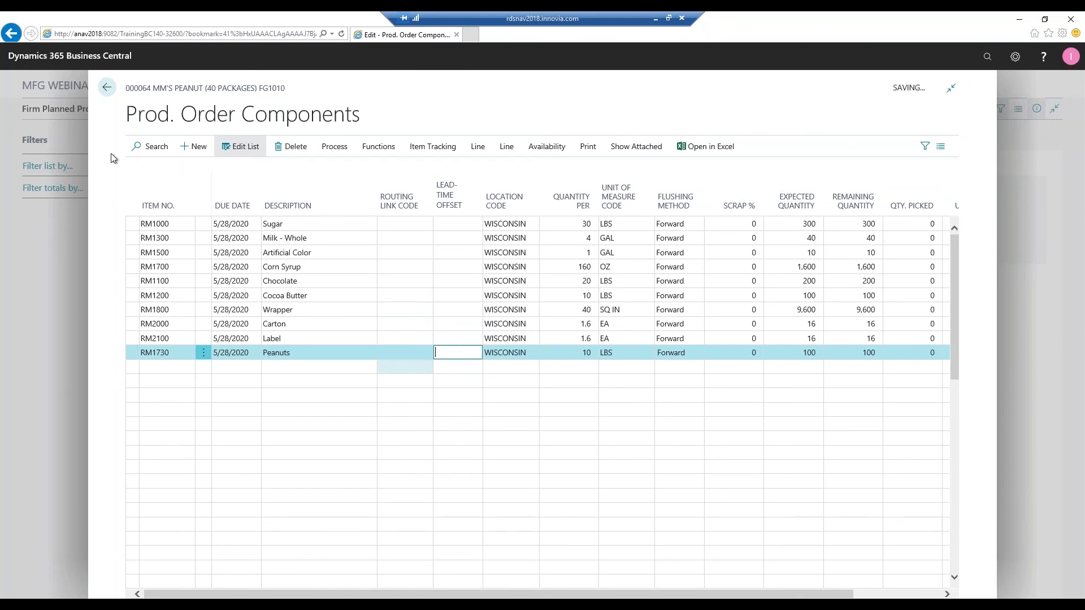
# - Return to the M&M's Peanut production order and change its status to Released with posting date 4/30/2020
pyautogui.click(107, 88)
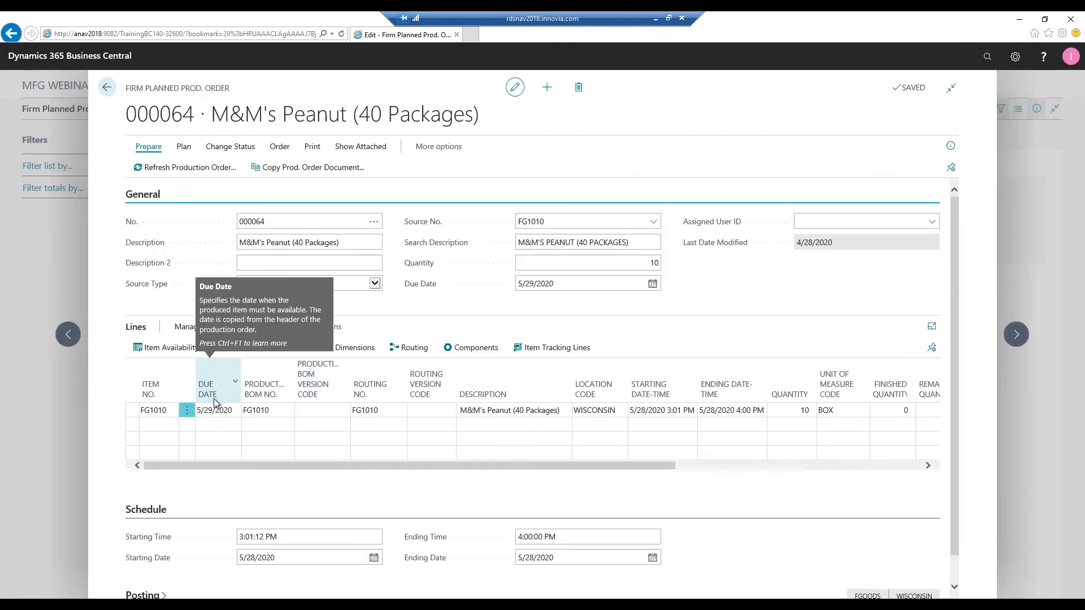
pyautogui.click(230, 147)
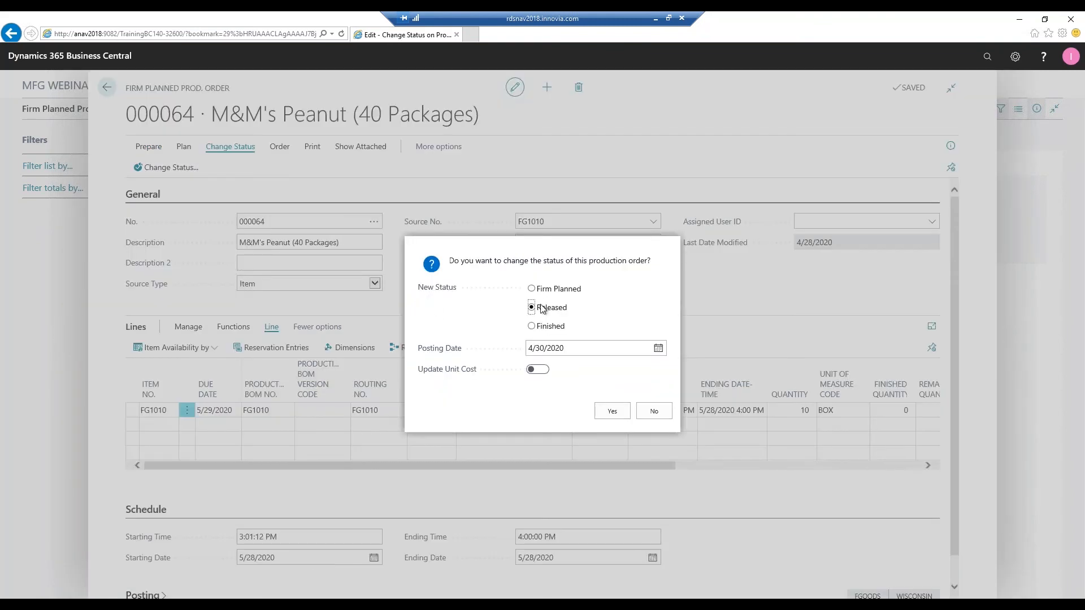
pyautogui.click(617, 414)
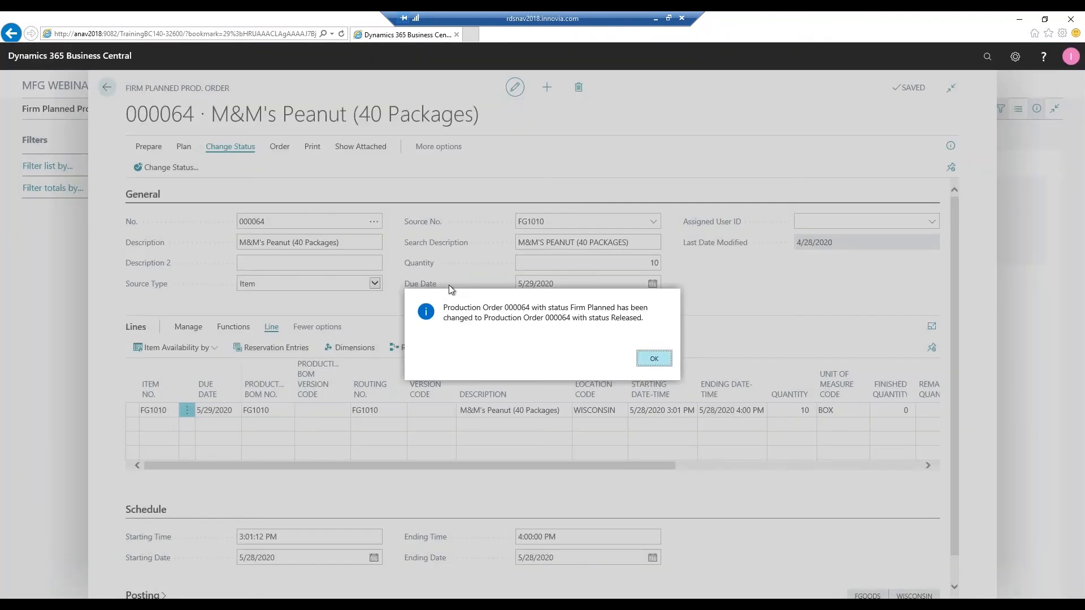
pyautogui.click(655, 364)
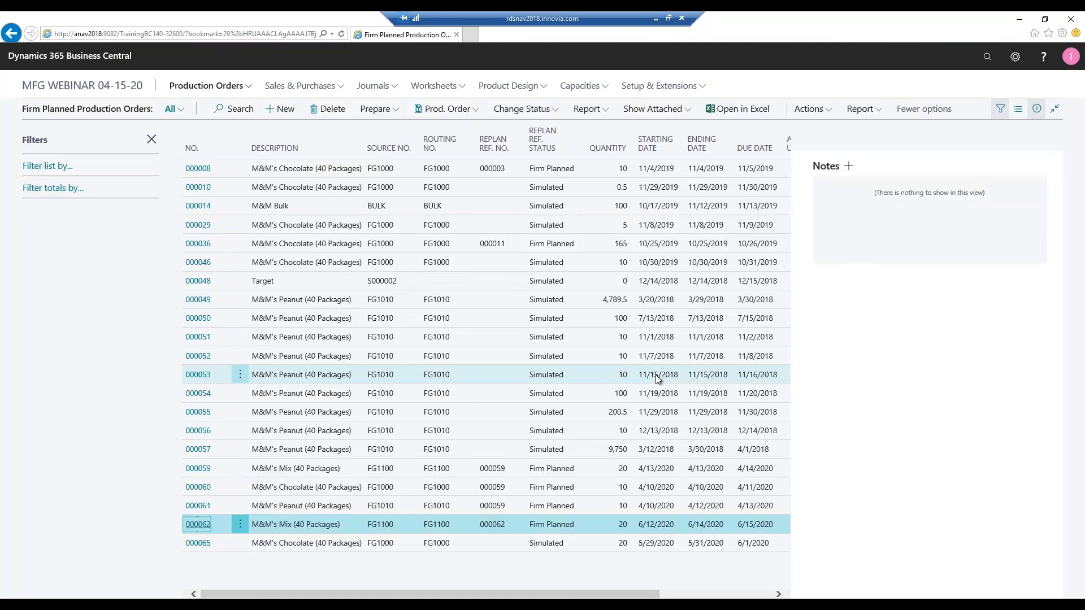
# - Open the released M&M's Peanut production order due 5/29/2020 and view its item ledger entries
pyautogui.click(250, 86)
pyautogui.click(459, 109)
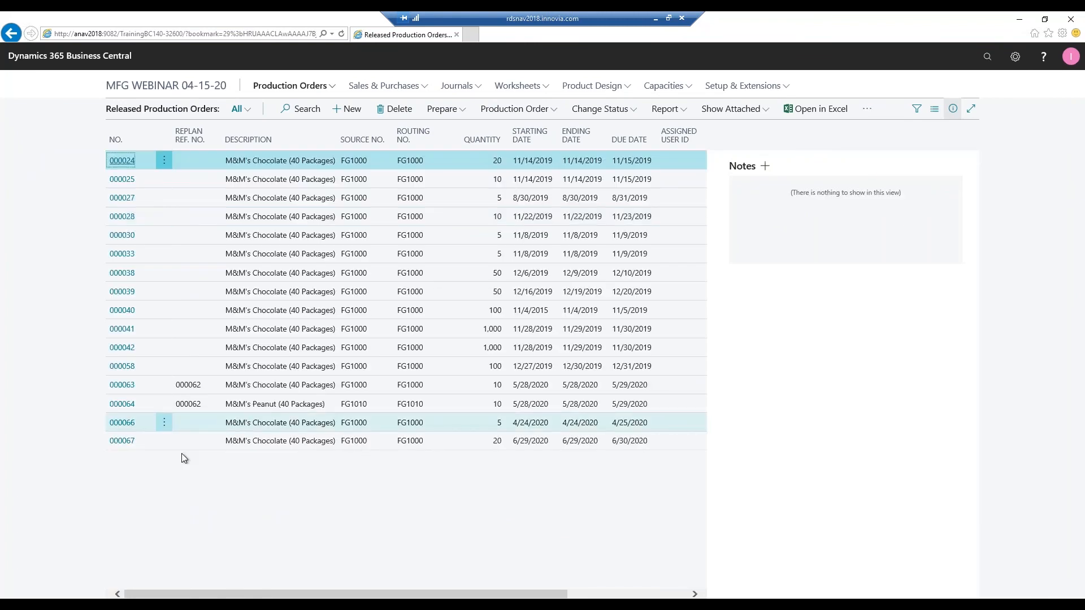
pyautogui.click(127, 404)
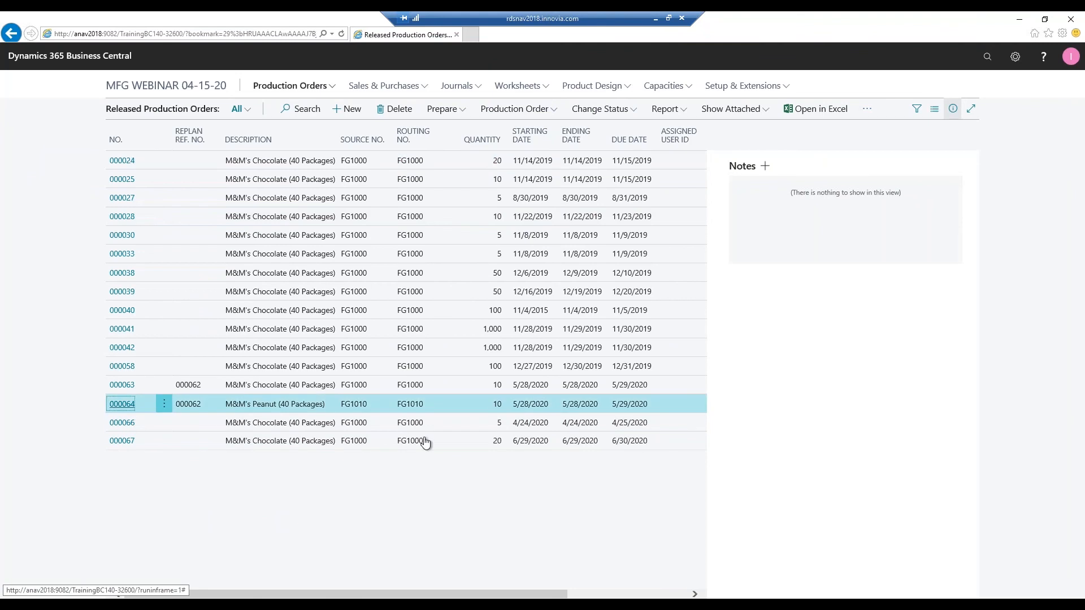
pyautogui.press('Return')
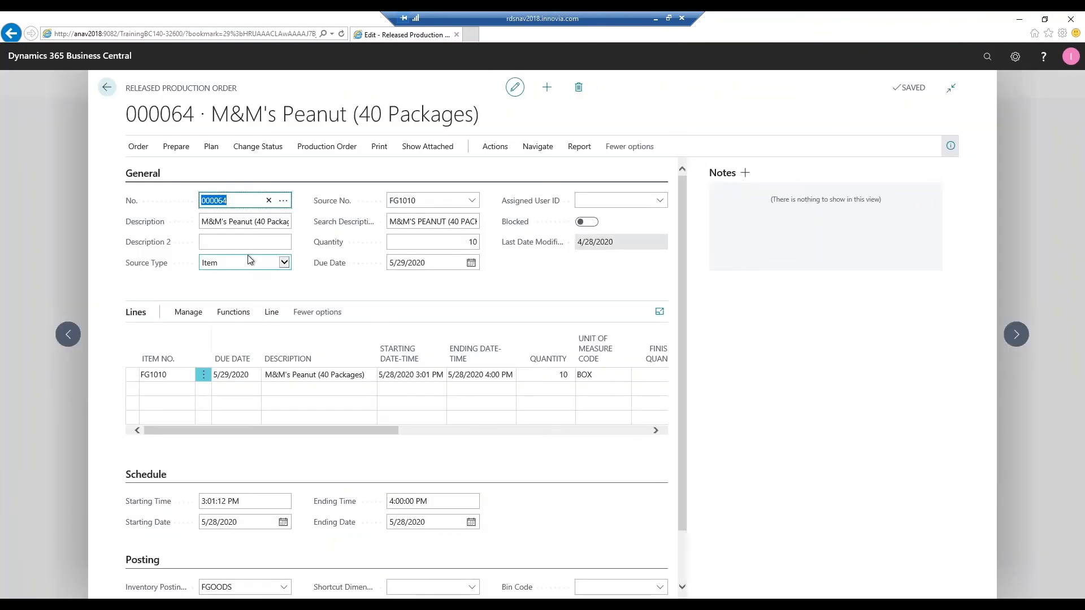
pyautogui.click(551, 151)
pyautogui.click(158, 167)
pyautogui.moveTo(171, 197)
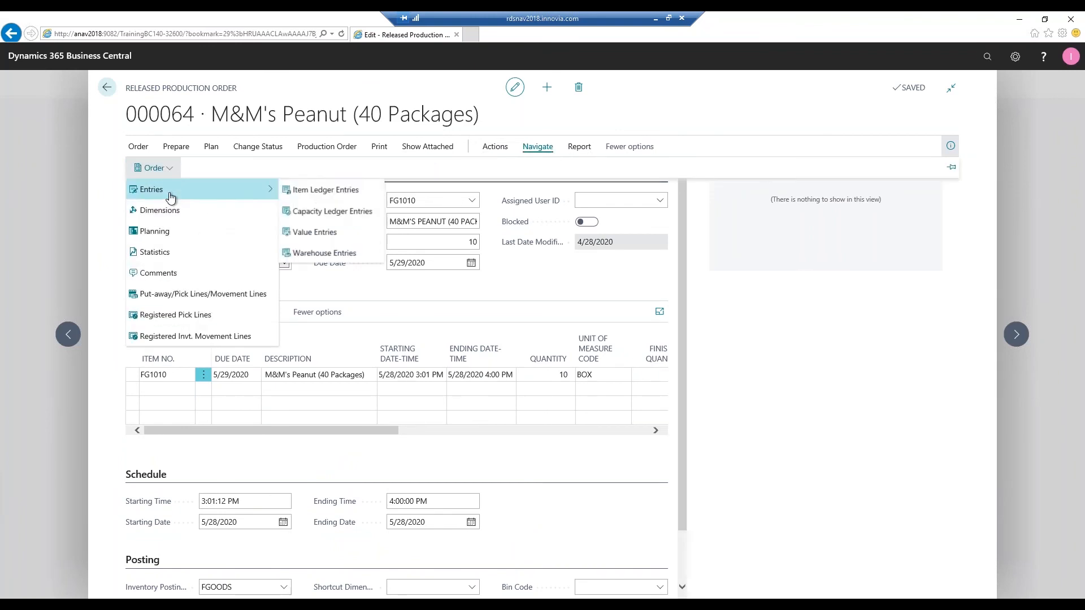
pyautogui.click(326, 192)
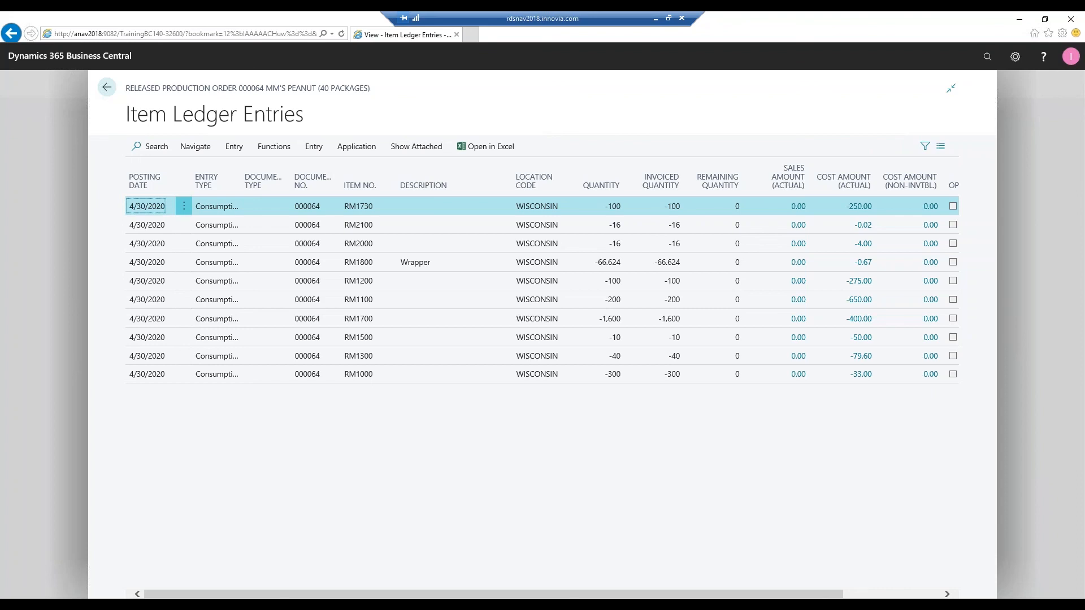
# - Leave the Peanut order and open the components of the released M&M's Chocolate production order due 5/29/2020
pyautogui.click(109, 90)
pyautogui.click(109, 90)
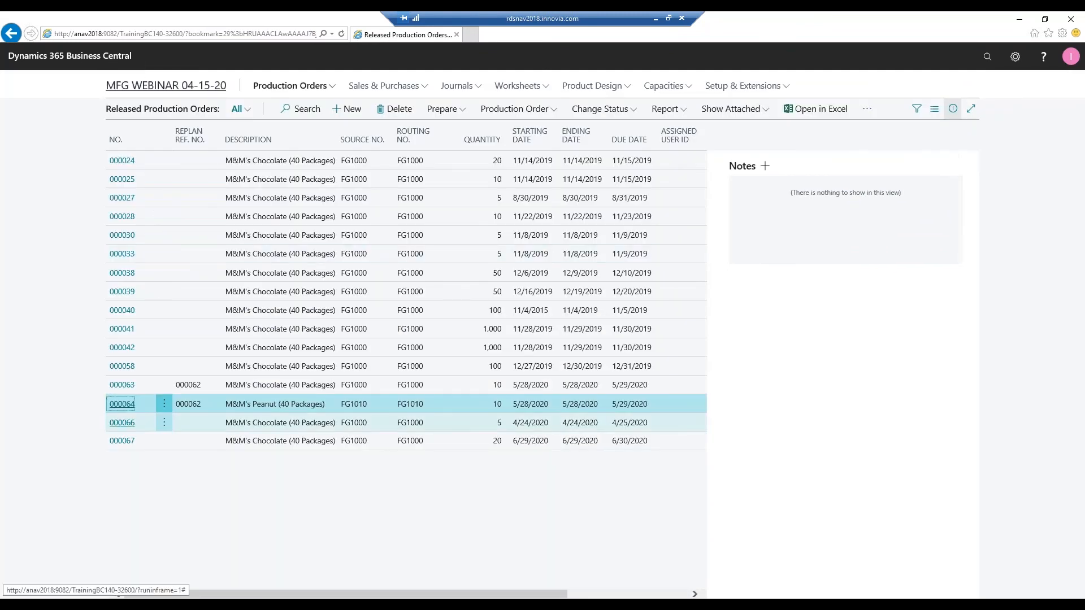
pyautogui.click(127, 390)
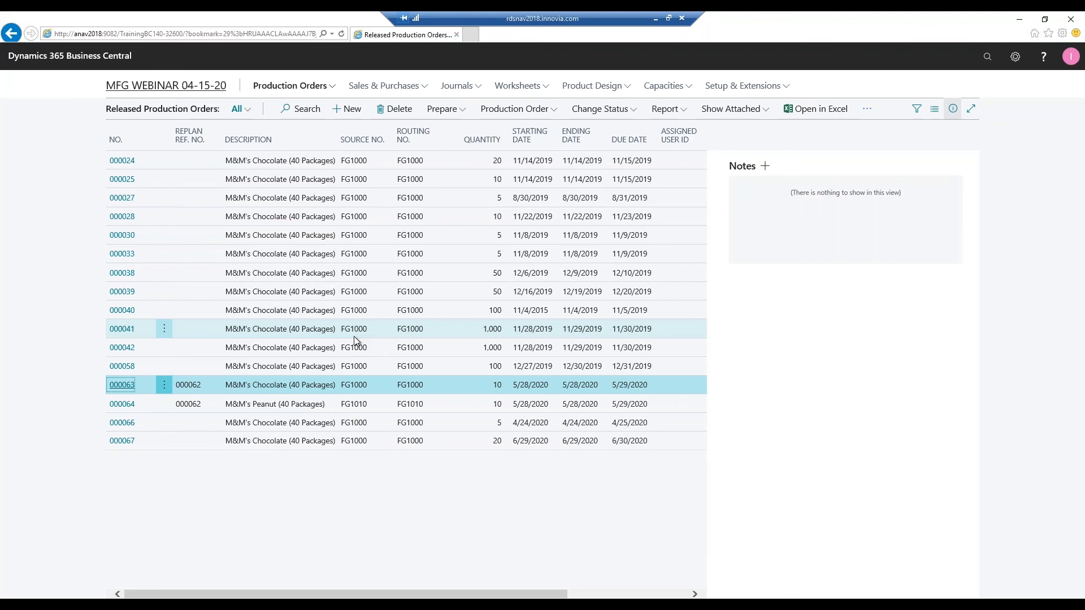
pyautogui.click(122, 384)
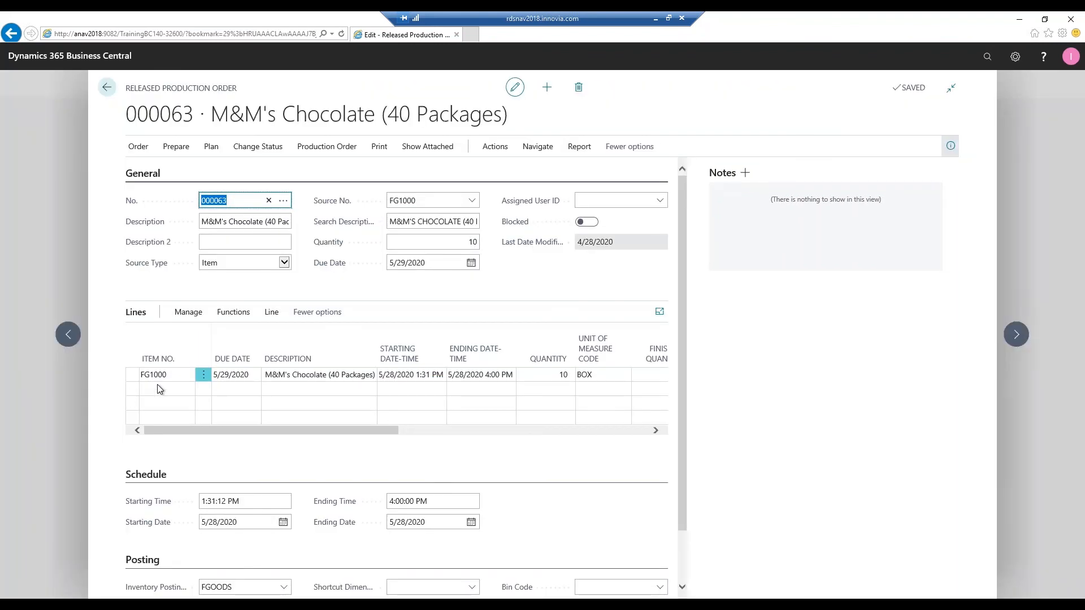
pyautogui.click(272, 312)
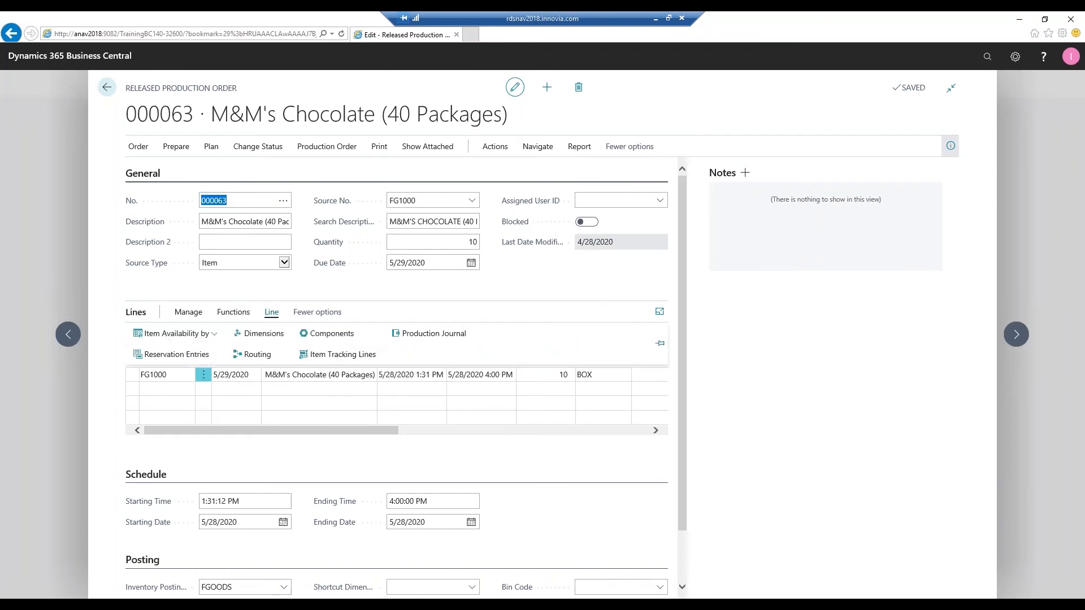
pyautogui.click(315, 337)
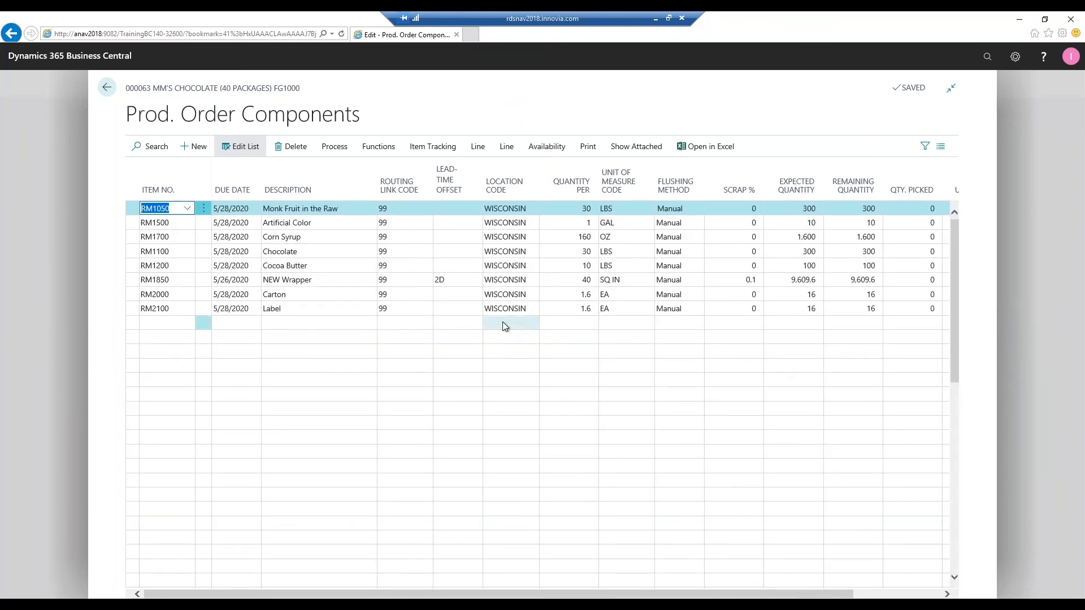
# - Set the flushing method to Forward for the Monk Fruit in the Raw component
pyautogui.click(624, 208)
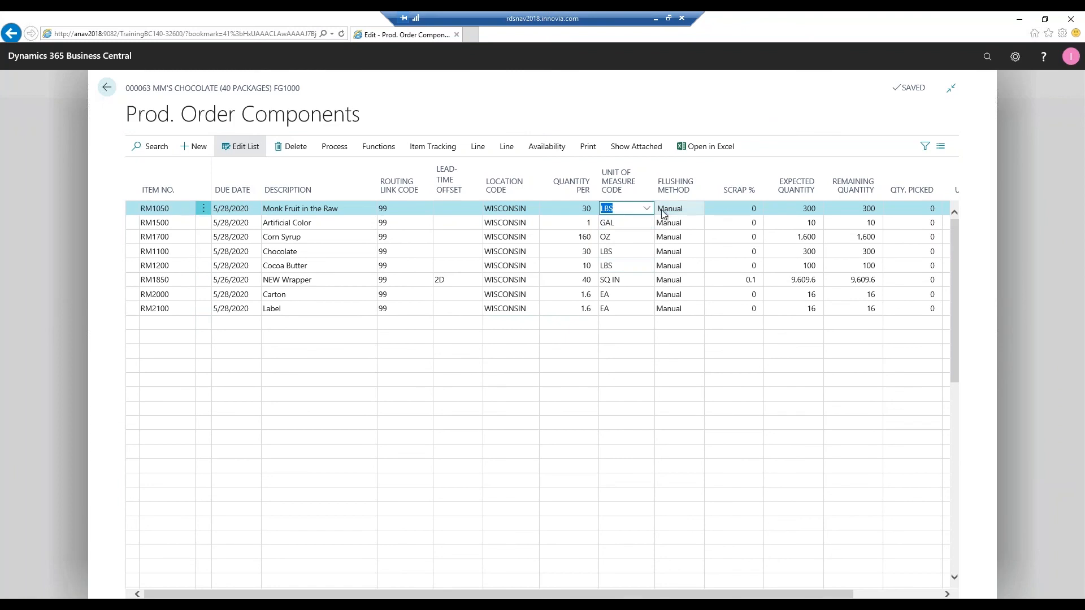
pyautogui.press('Tab')
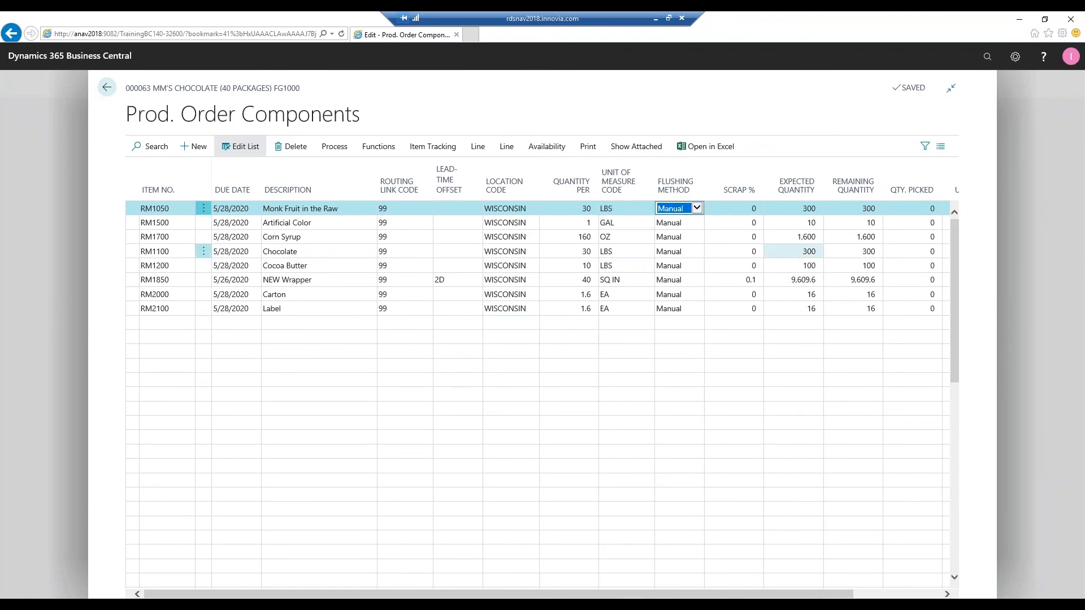
pyautogui.press('Down')
pyautogui.press('Down')
pyautogui.press('Up')
pyautogui.press('Up')
pyautogui.press('f')
pyautogui.press('Tab')
pyautogui.press('Down')
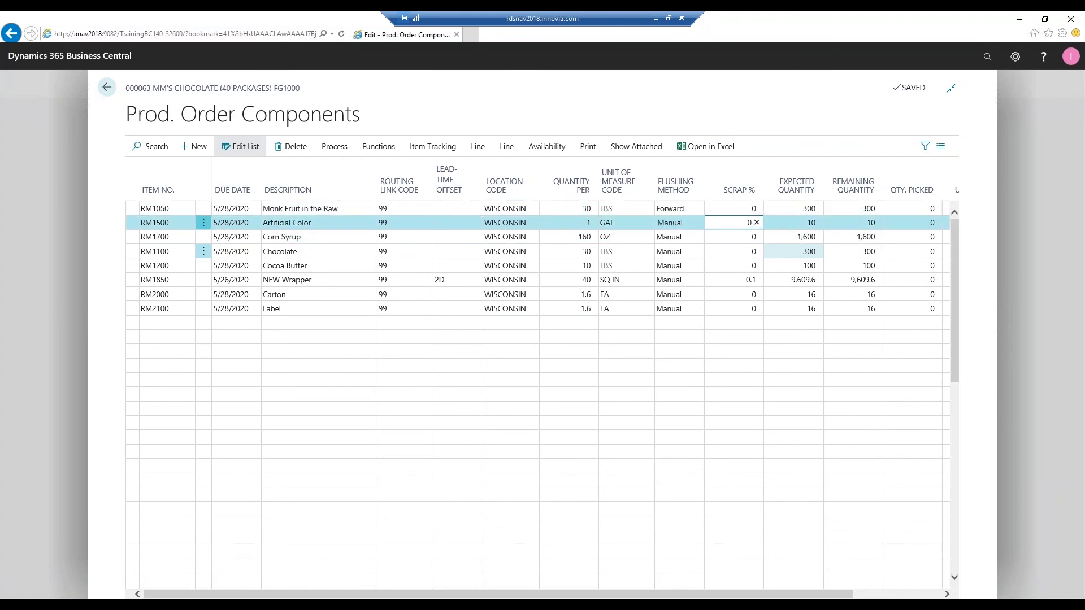
# - Set the flushing method to Forward for the Artificial Color, Corn Syrup and Chocolate components
pyautogui.hotkey('shift', 'Tab')
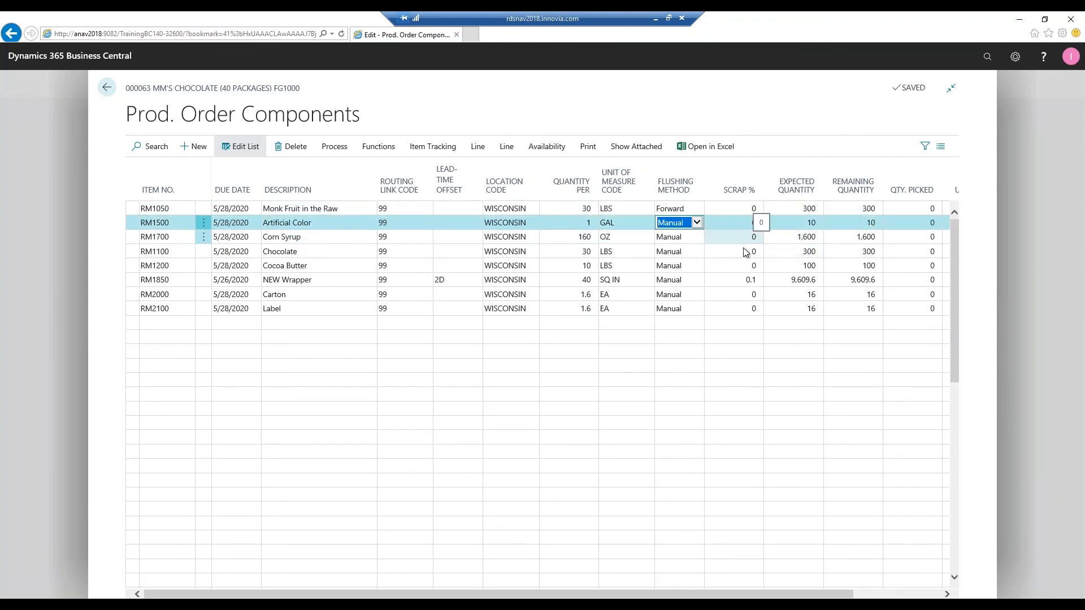
pyautogui.press('f')
pyautogui.press('Tab')
pyautogui.press('Down')
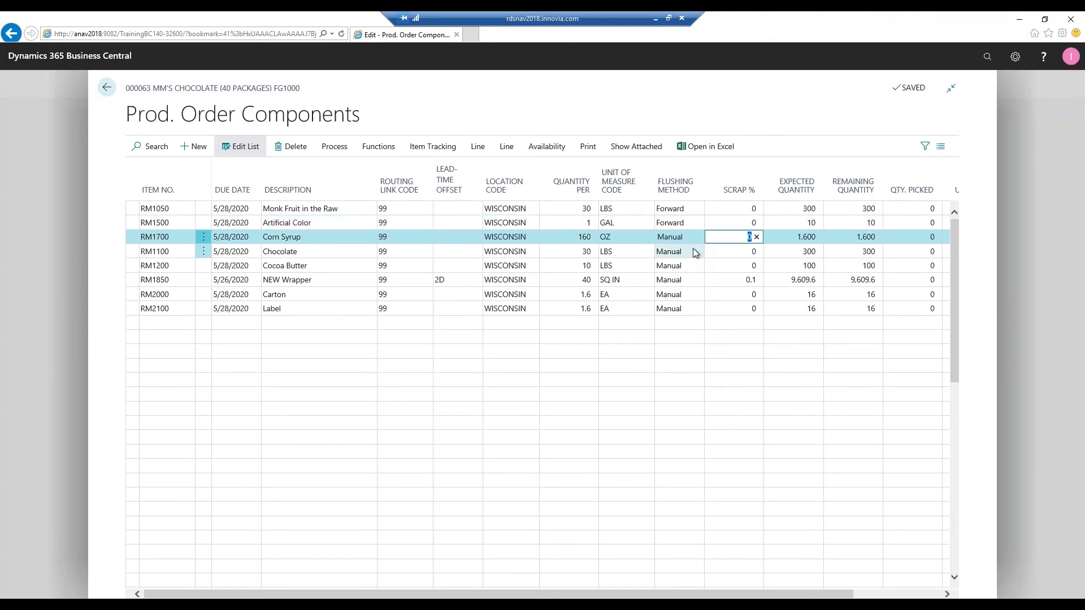
pyautogui.hotkey('shift', 'Tab')
pyautogui.press('f')
pyautogui.press('Tab')
pyautogui.press('Down')
pyautogui.hotkey('shift', 'Tab')
pyautogui.press('f')
pyautogui.press('Tab')
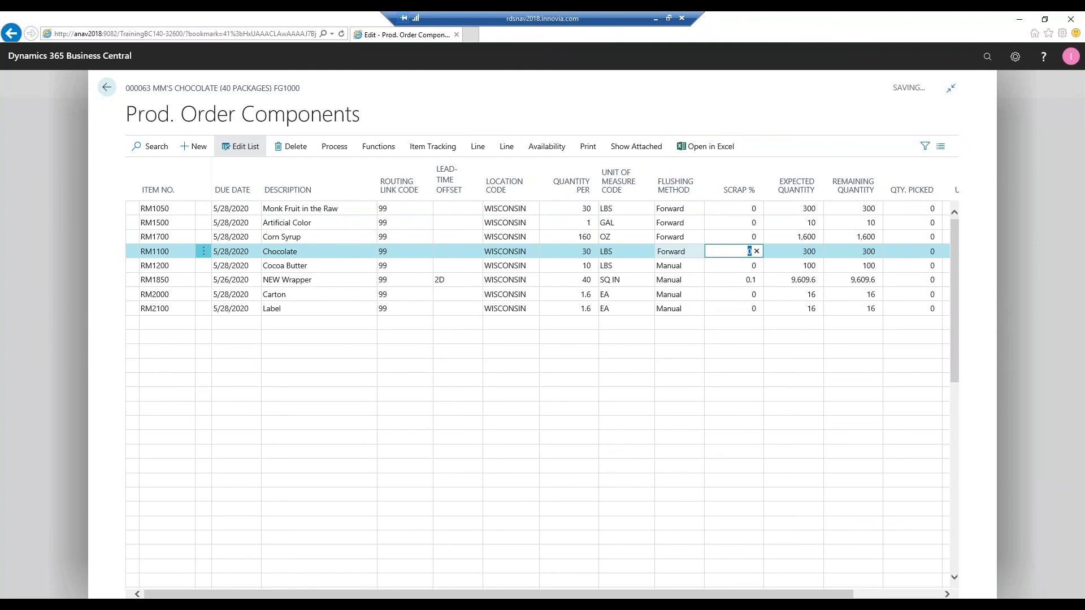
# - Set the flushing method to Forward for the Cocoa Butter, NEW Wrapper, Carton and Label components
pyautogui.press('Down')
pyautogui.hotkey('shift', 'Tab')
pyautogui.press('f')
pyautogui.press('Tab')
pyautogui.press('Down')
pyautogui.hotkey('shift', 'Tab')
pyautogui.press('f')
pyautogui.press('Tab')
pyautogui.press('Down')
pyautogui.hotkey('shift', 'Tab')
pyautogui.press('f')
pyautogui.press('Tab')
pyautogui.press('Down')
pyautogui.hotkey('shift', 'Tab')
pyautogui.press('f')
pyautogui.press('Tab')
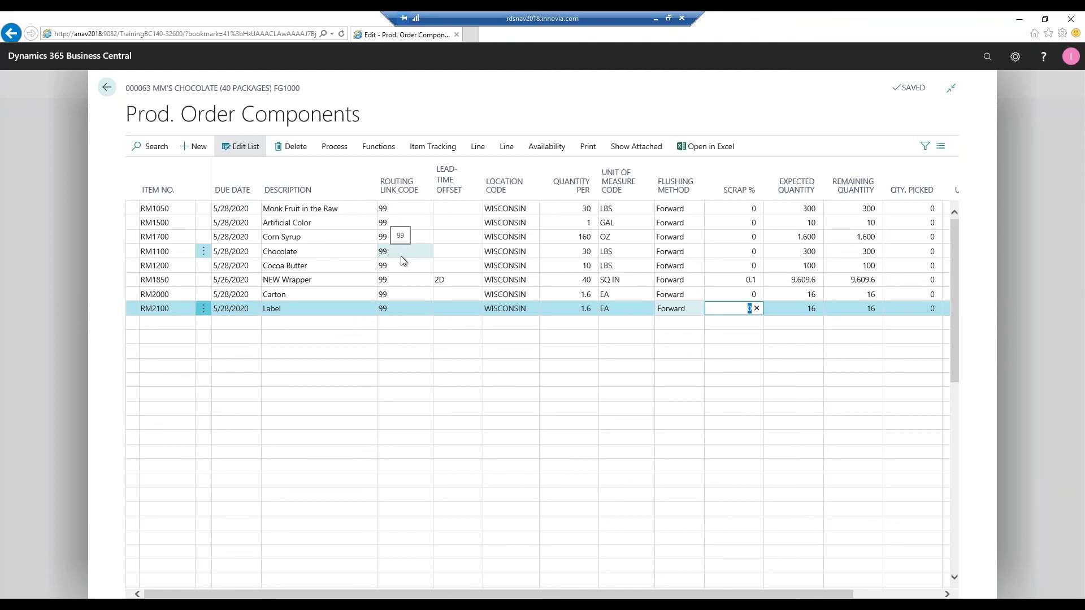
# - Return from the components to the Chocolate order and review the flushing methods in its line's production order routing
pyautogui.click(106, 92)
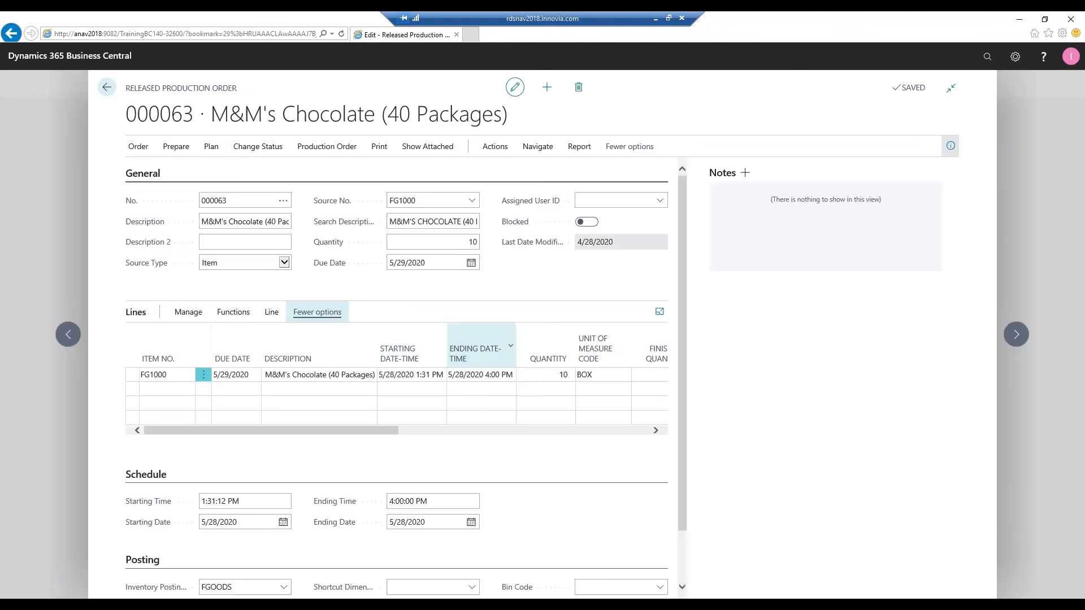
pyautogui.click(275, 314)
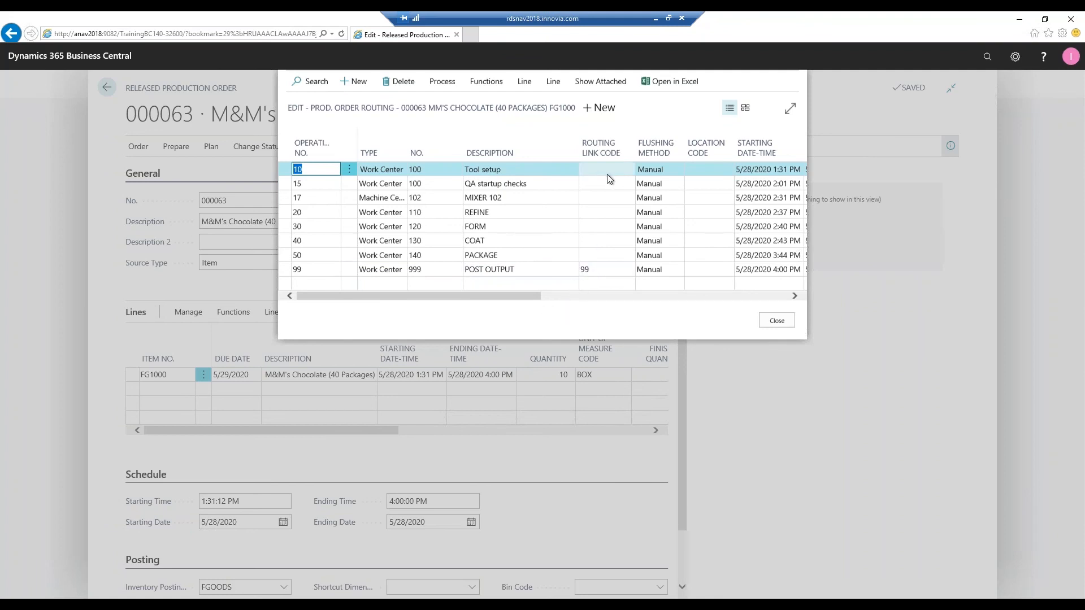
pyautogui.click(651, 172)
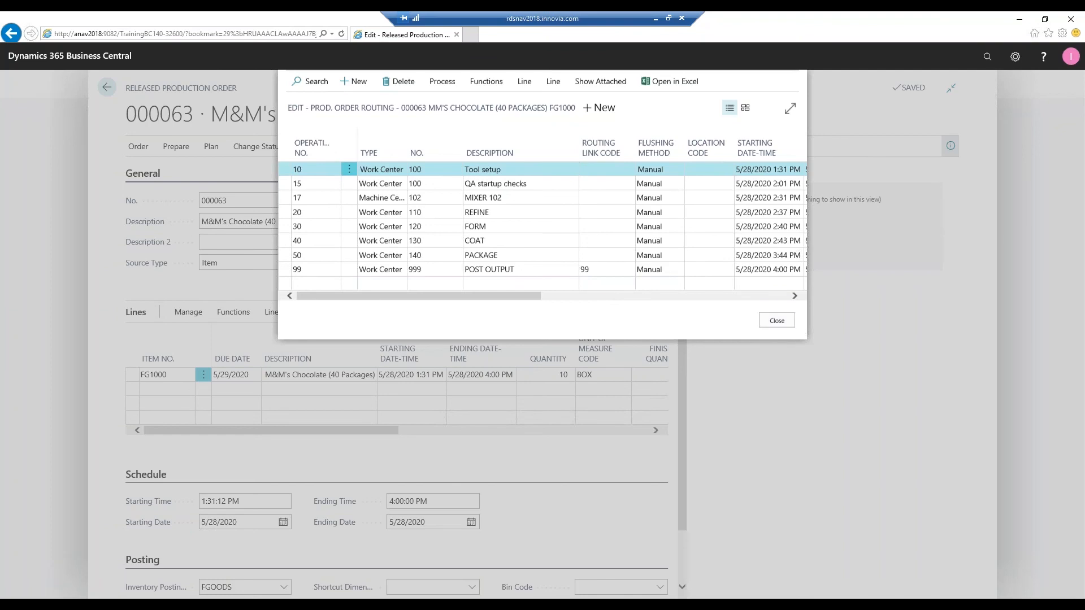
pyautogui.click(777, 320)
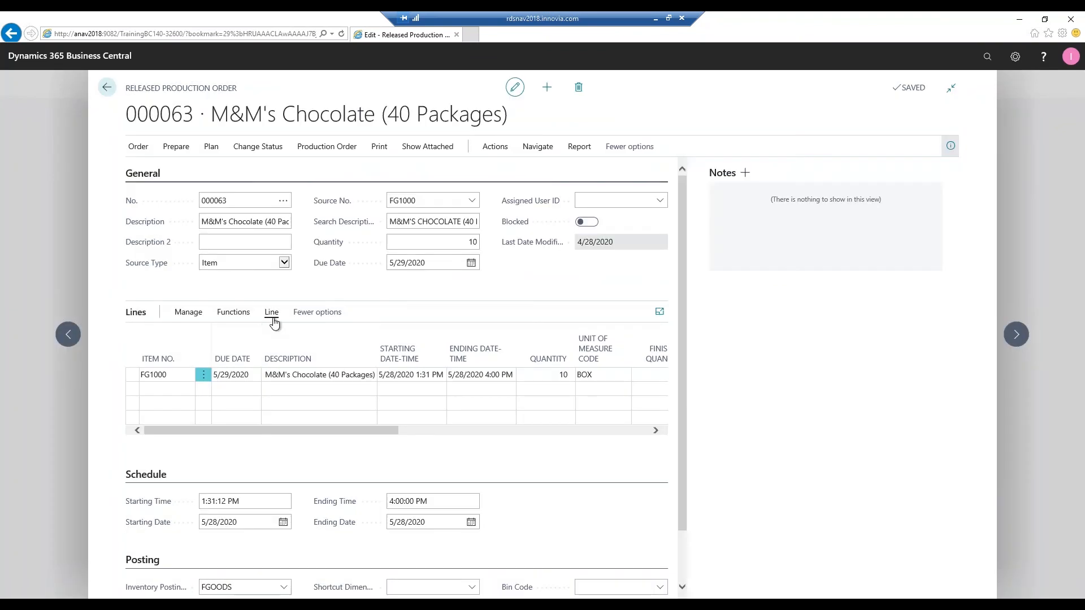
# - Open the production journal for the Chocolate order's line and bring up the run times of its operations
pyautogui.click(271, 313)
pyautogui.click(418, 337)
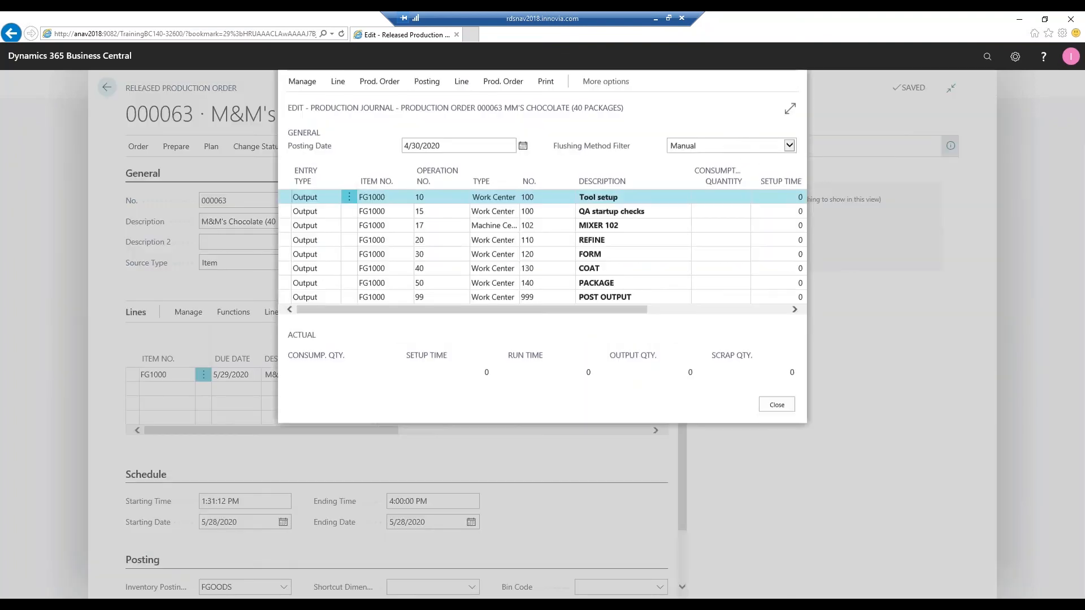
pyautogui.click(771, 198)
pyautogui.moveTo(662, 310); pyautogui.dragTo(698, 321)
pyautogui.click(781, 286)
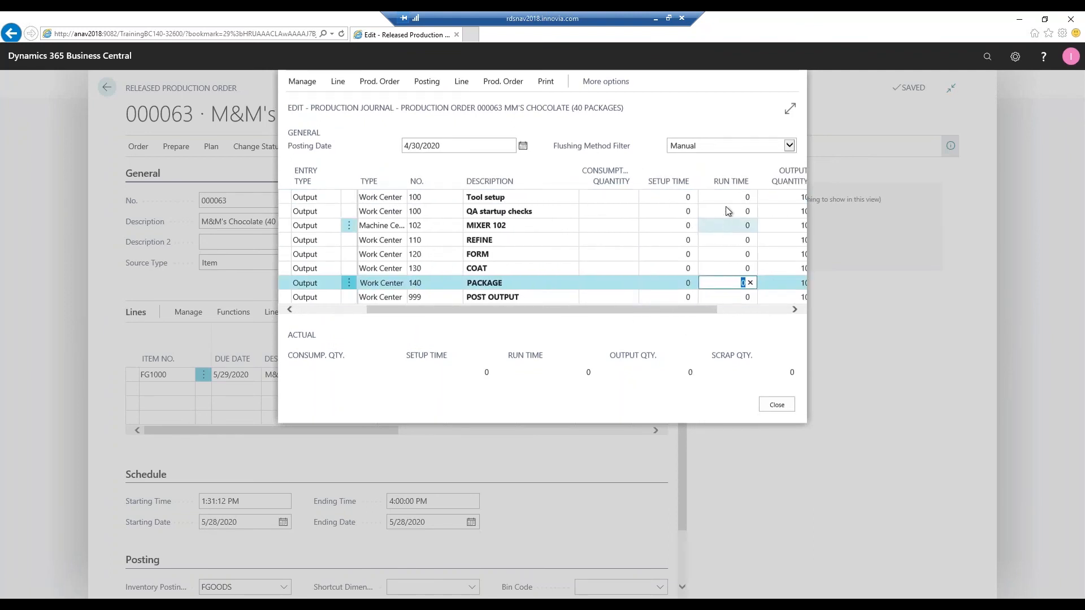
# - Enter a run time of 1 for every operation in the production journal except MIXER 102
pyautogui.click(728, 197)
pyautogui.write('1')
pyautogui.press('Down')
pyautogui.write('1')
pyautogui.press('Down')
pyautogui.press('Down')
pyautogui.write('1')
pyautogui.press('Down')
pyautogui.write('1')
pyautogui.press('Down')
pyautogui.write('1')
pyautogui.press('Down')
pyautogui.write('1')
pyautogui.press('Down')
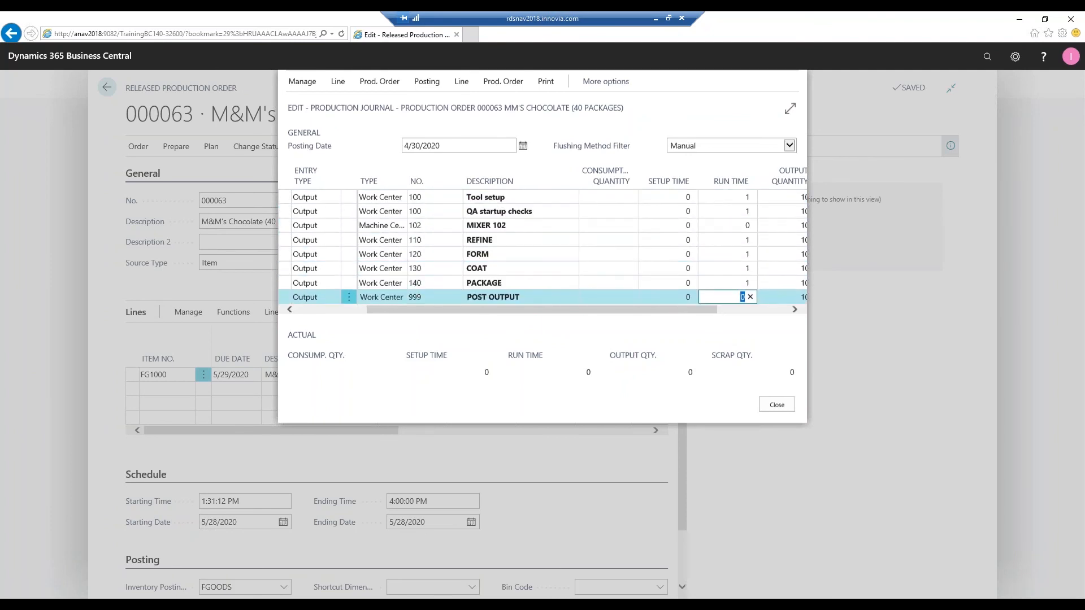
pyautogui.write('1')
pyautogui.press('Tab')
# - Try to post the Chocolate order's production journal
pyautogui.click(426, 82)
pyautogui.click(309, 103)
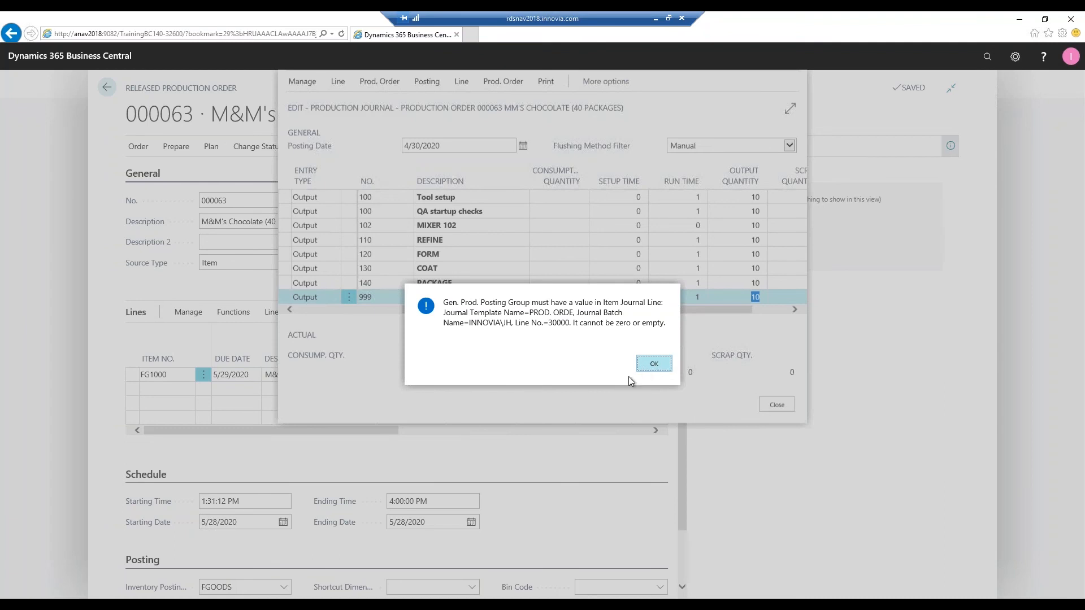
pyautogui.click(666, 363)
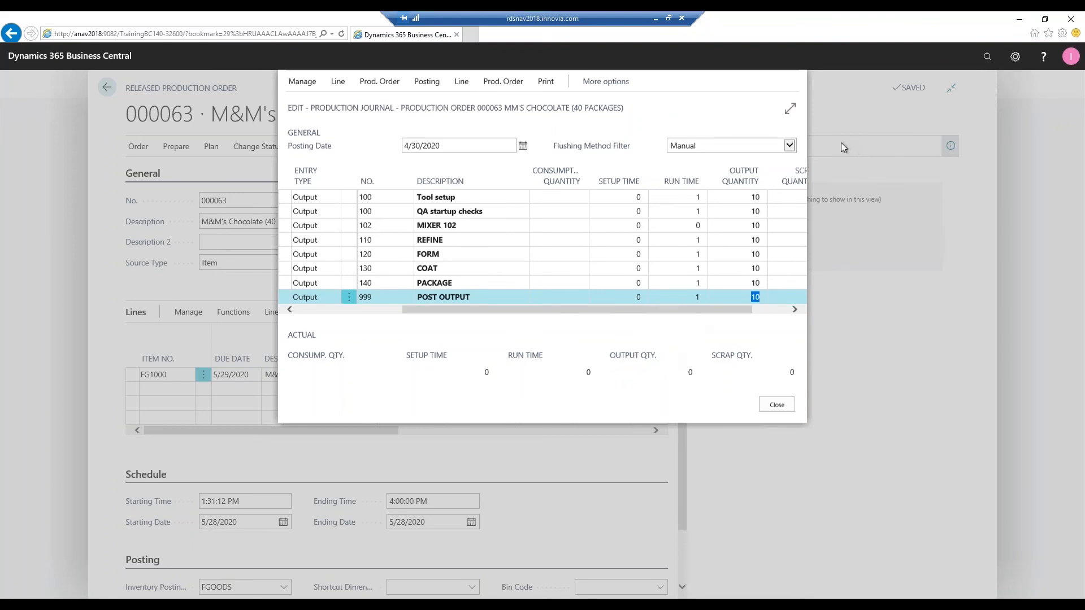
# - Set the output quantity of the POST OUTPUT operation to 0 in the production journal
pyautogui.click(750, 296)
pyautogui.write('0')
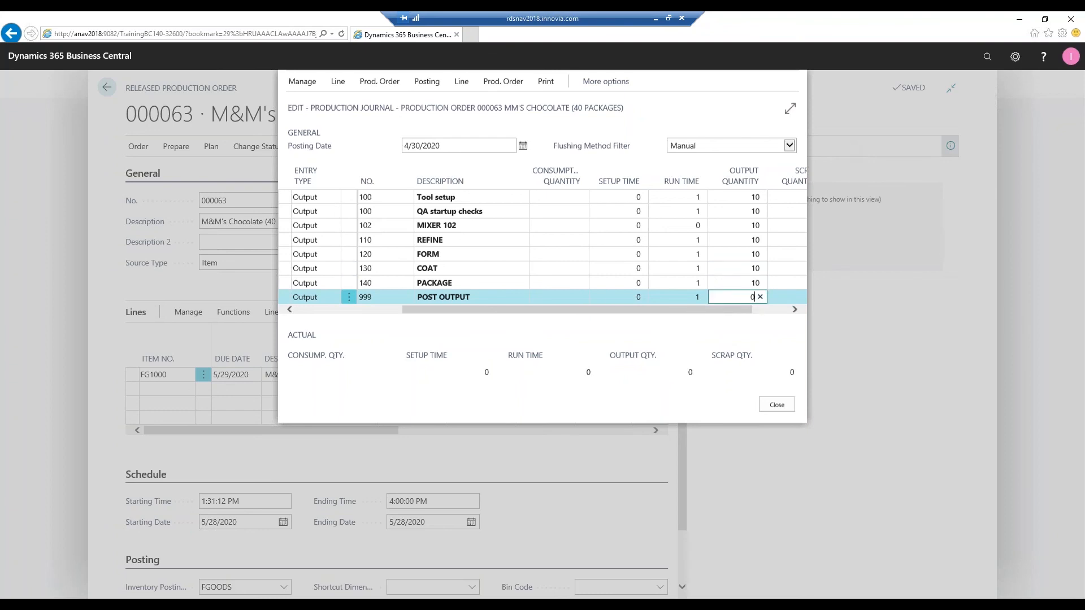
pyautogui.hotkey('shift', 'Tab')
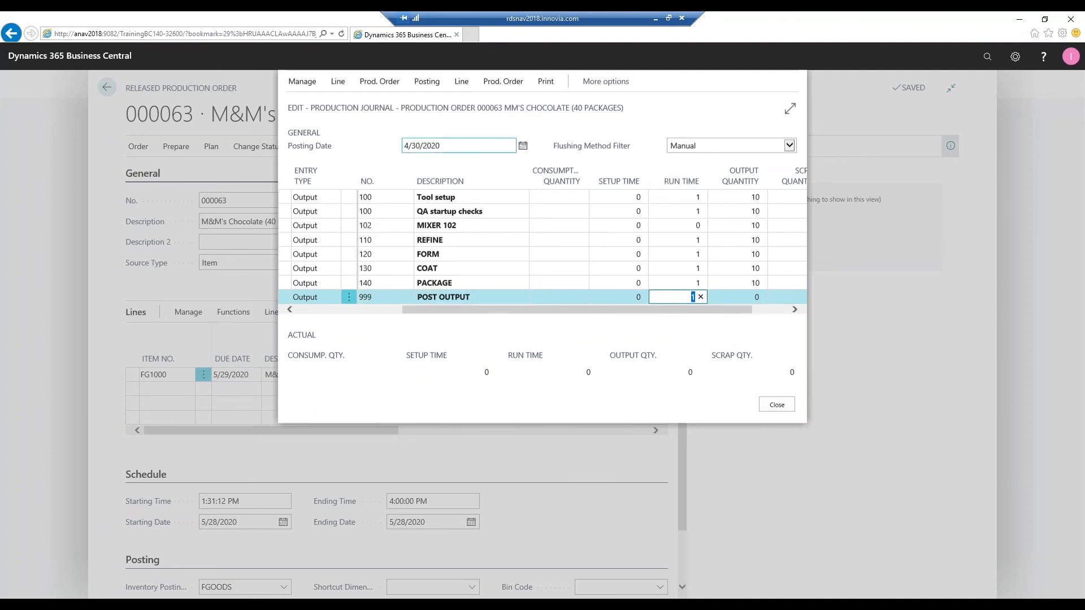
pyautogui.rightClick(409, 303)
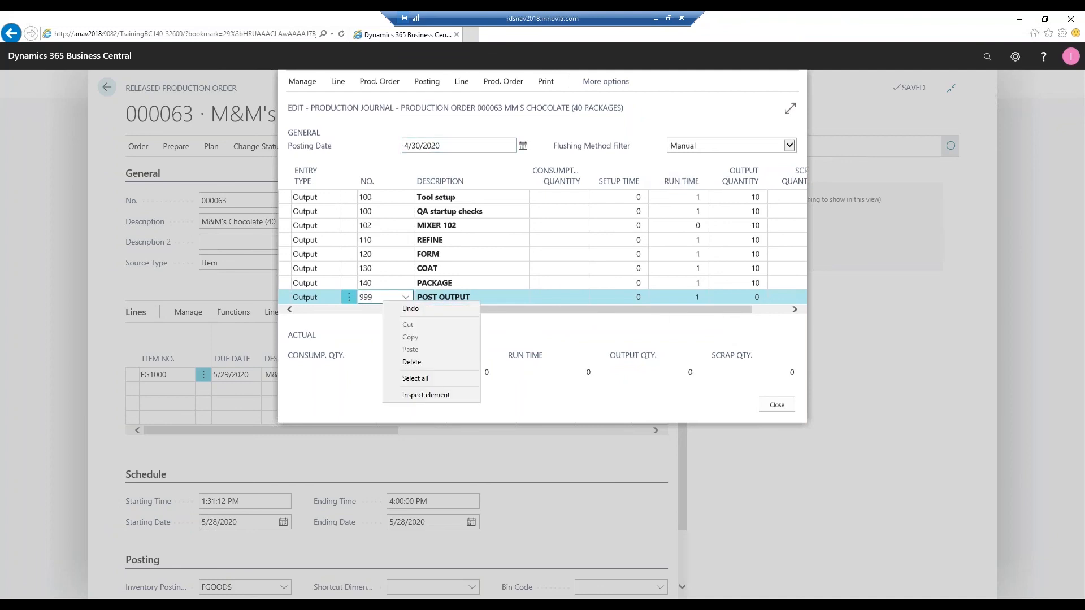
pyautogui.click(415, 378)
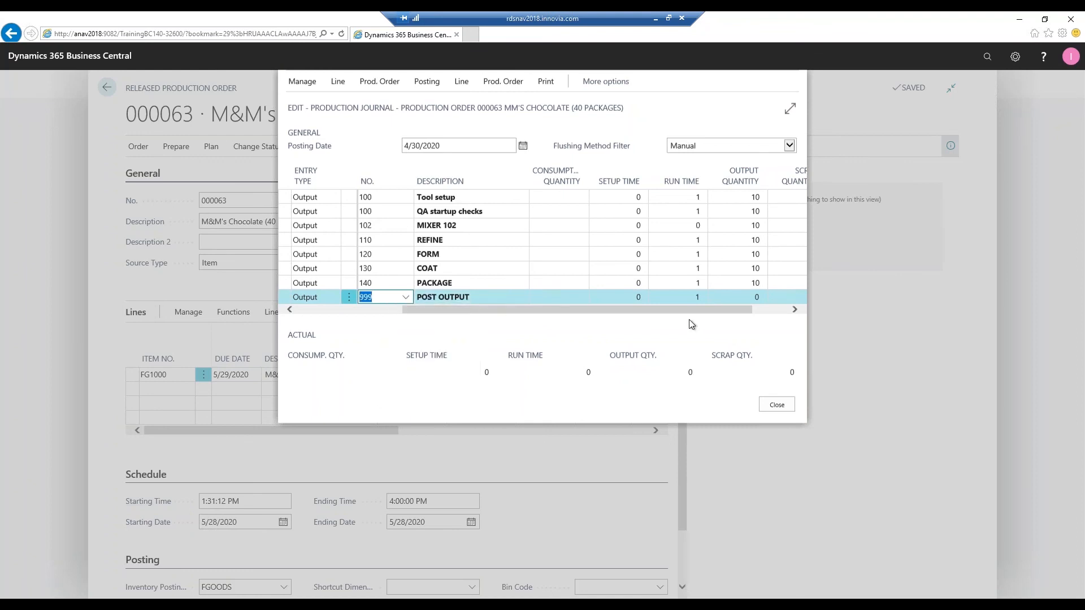
# - Try again to post the production journal with the changed output quantity, and reload the page while it is posting
pyautogui.click(436, 88)
pyautogui.click(317, 103)
pyautogui.click(614, 363)
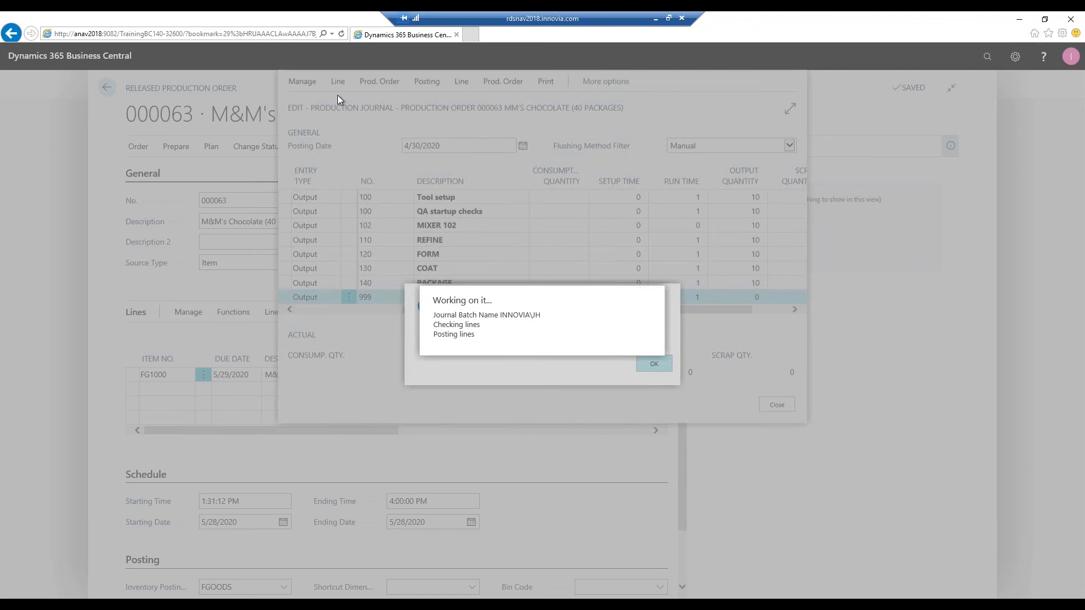
pyautogui.click(341, 34)
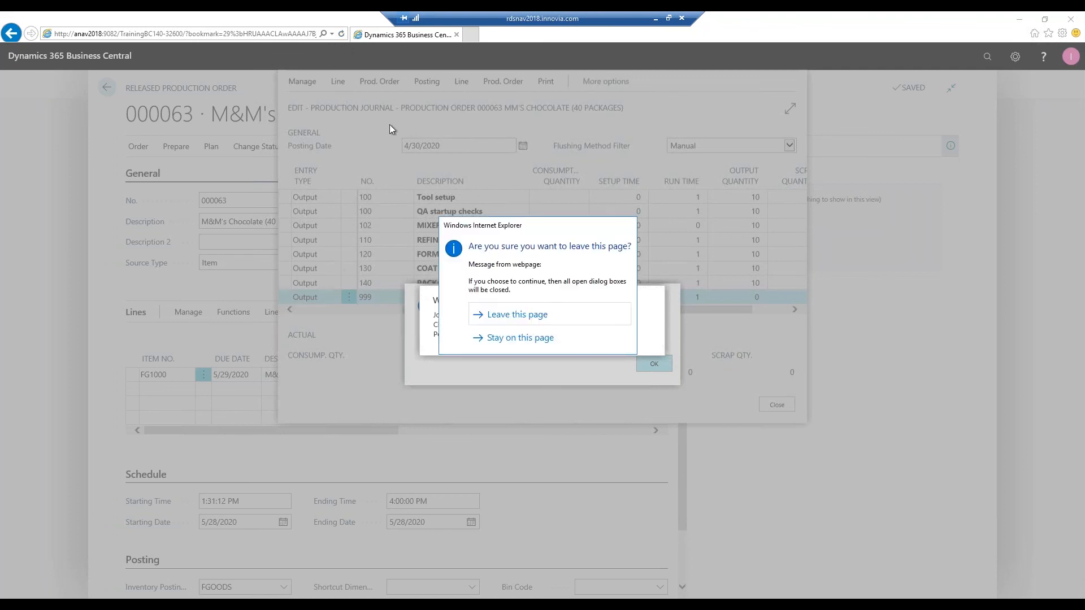
pyautogui.click(514, 317)
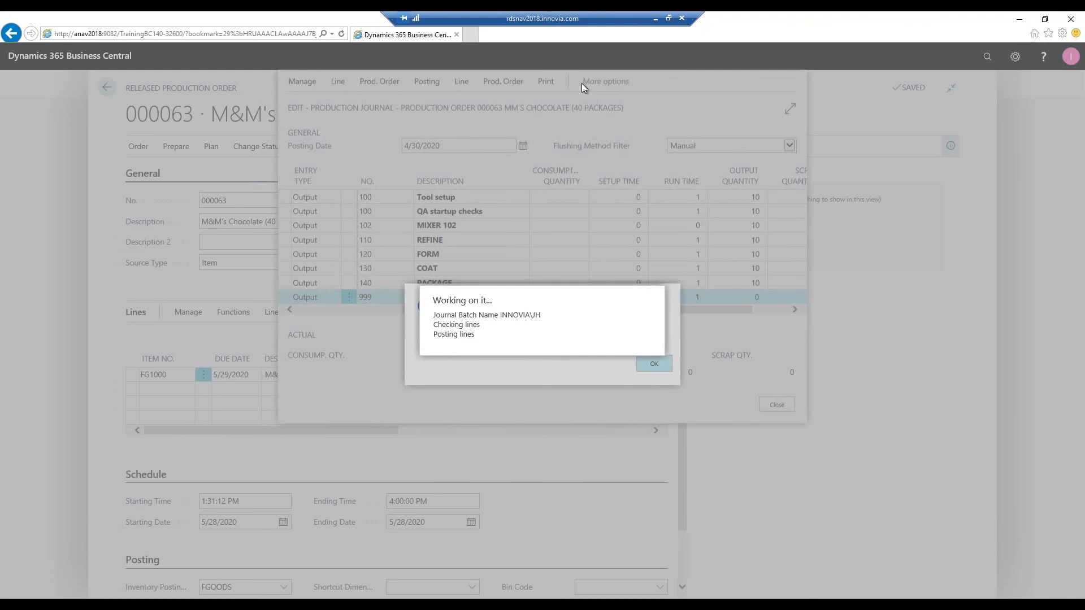
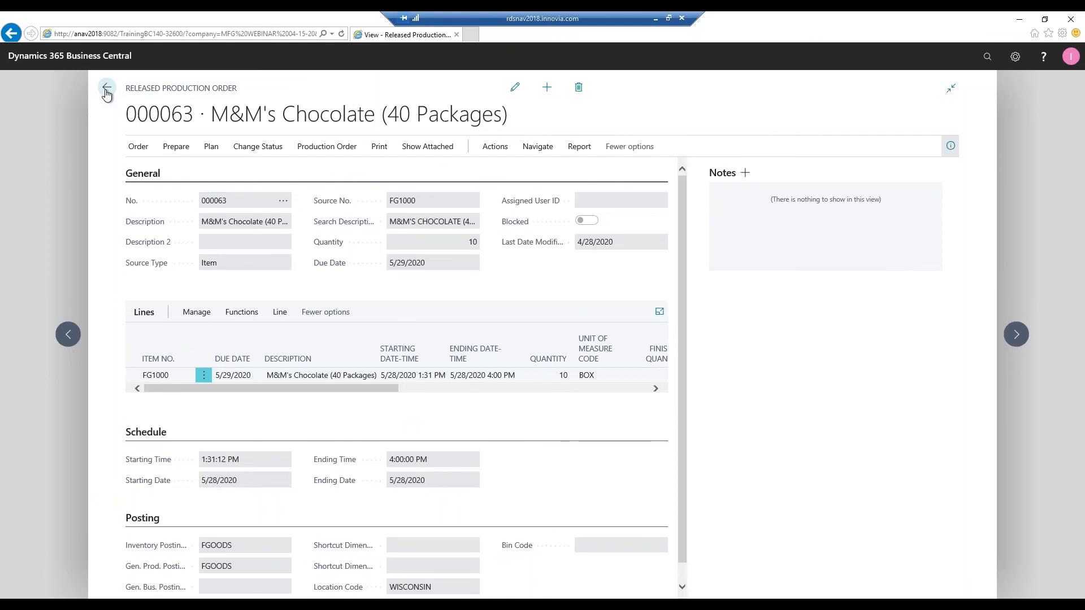
# - Leave the current order and open the released M&M's Chocolate production order due 6/30/2020
pyautogui.click(106, 91)
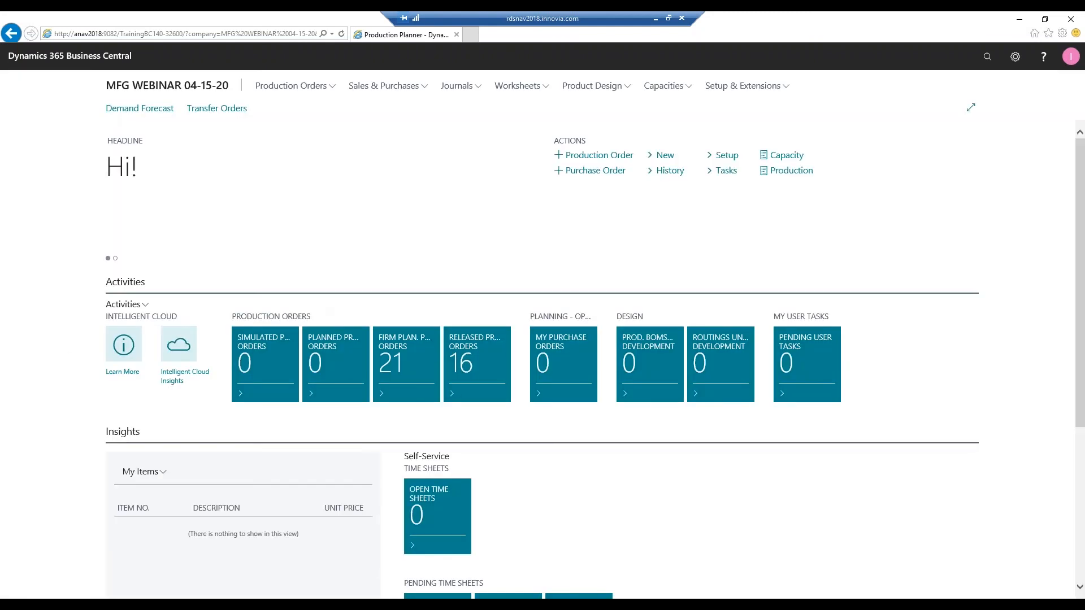
pyautogui.click(333, 90)
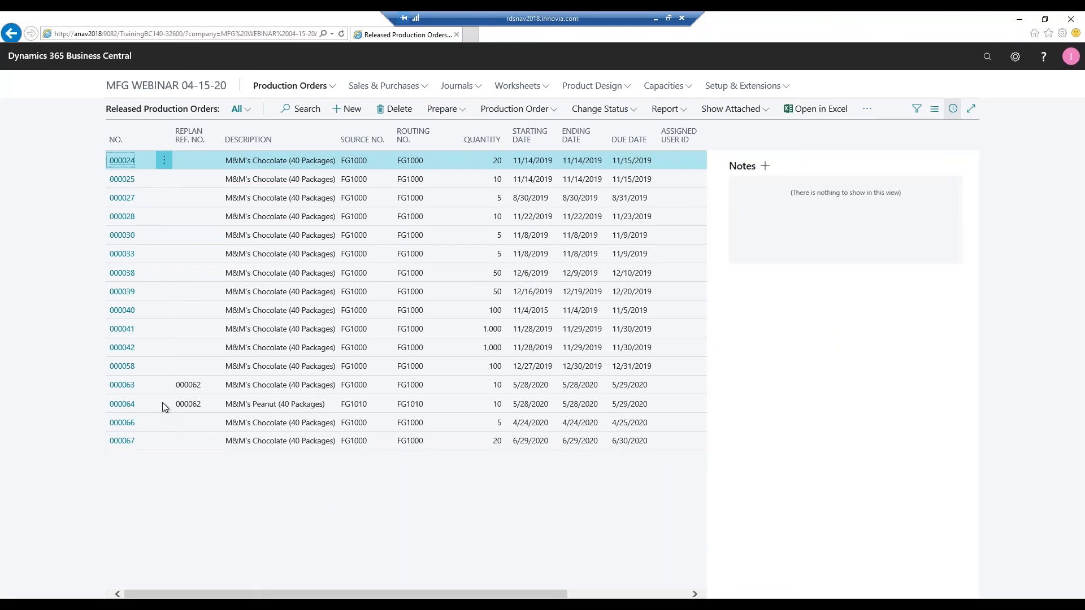
pyautogui.click(126, 444)
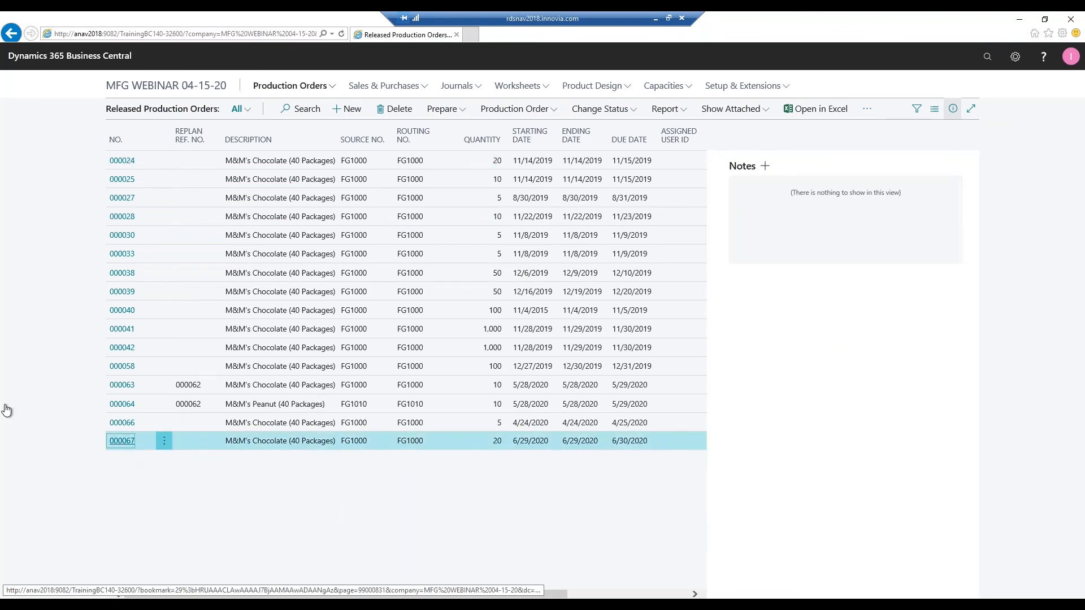
pyautogui.press('Return')
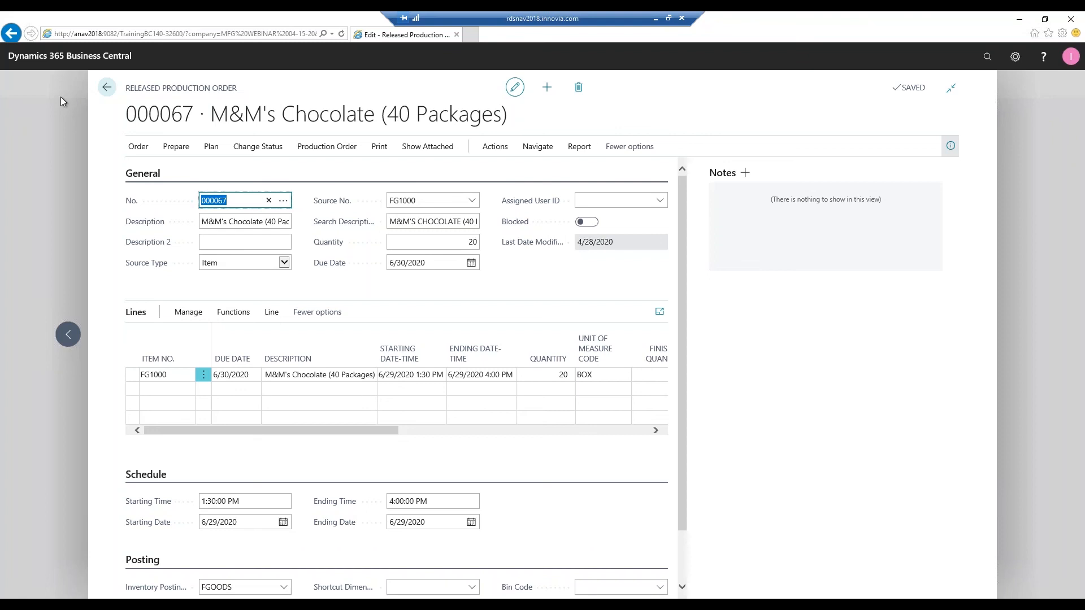
# - Review the production order routing of the Chocolate order's line due 6/30/2020 and close it
pyautogui.click(273, 314)
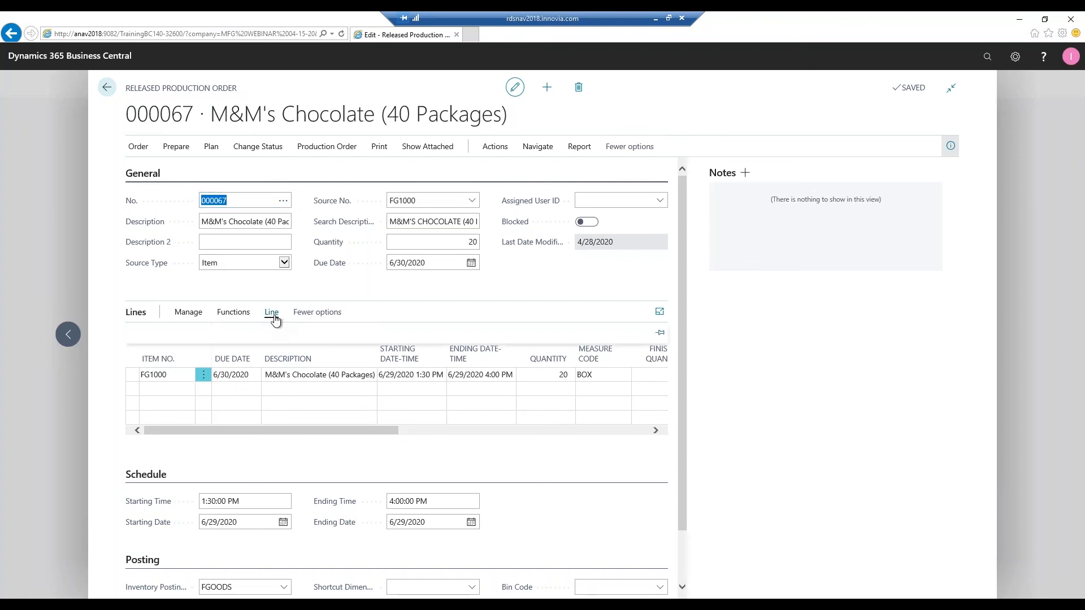
pyautogui.click(253, 357)
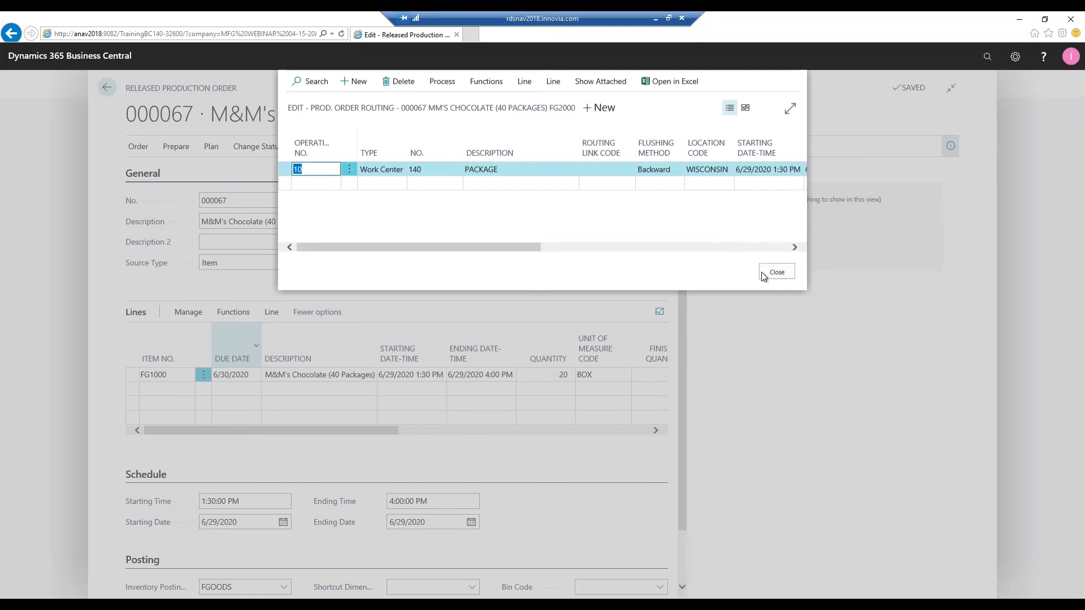
pyautogui.click(777, 274)
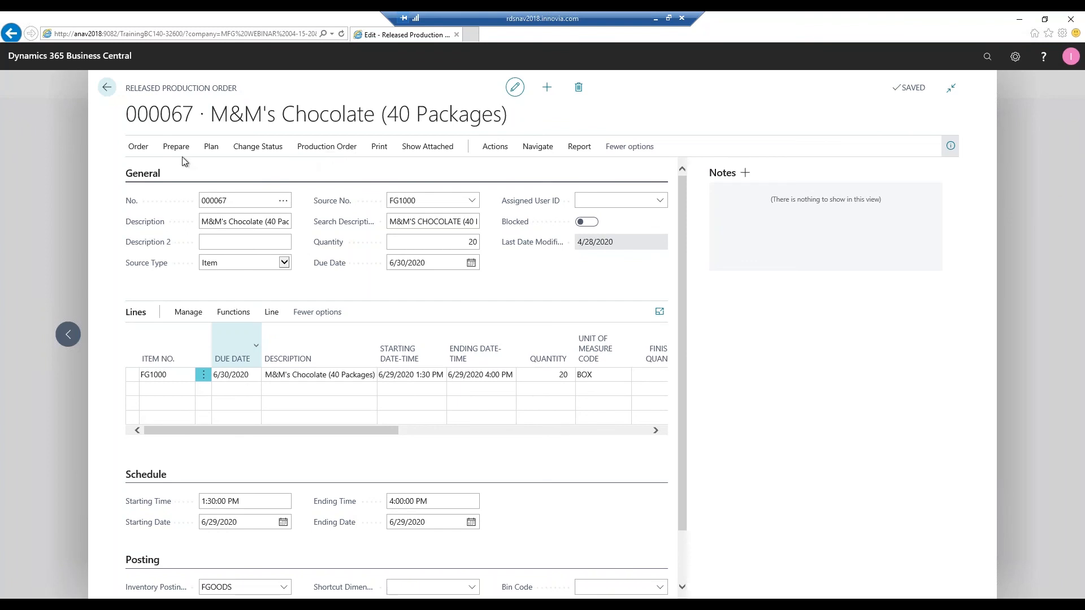
# - Change the Chocolate order's status to Finished with posting date 4/30/2020, accepting that some consumption is missing
pyautogui.click(139, 150)
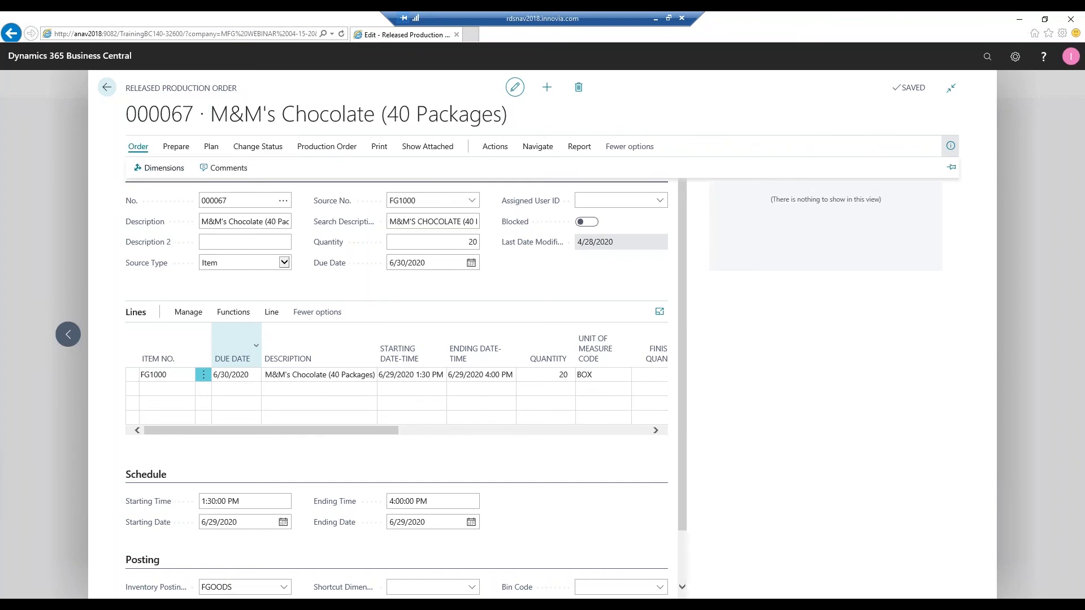
pyautogui.click(258, 147)
pyautogui.click(167, 167)
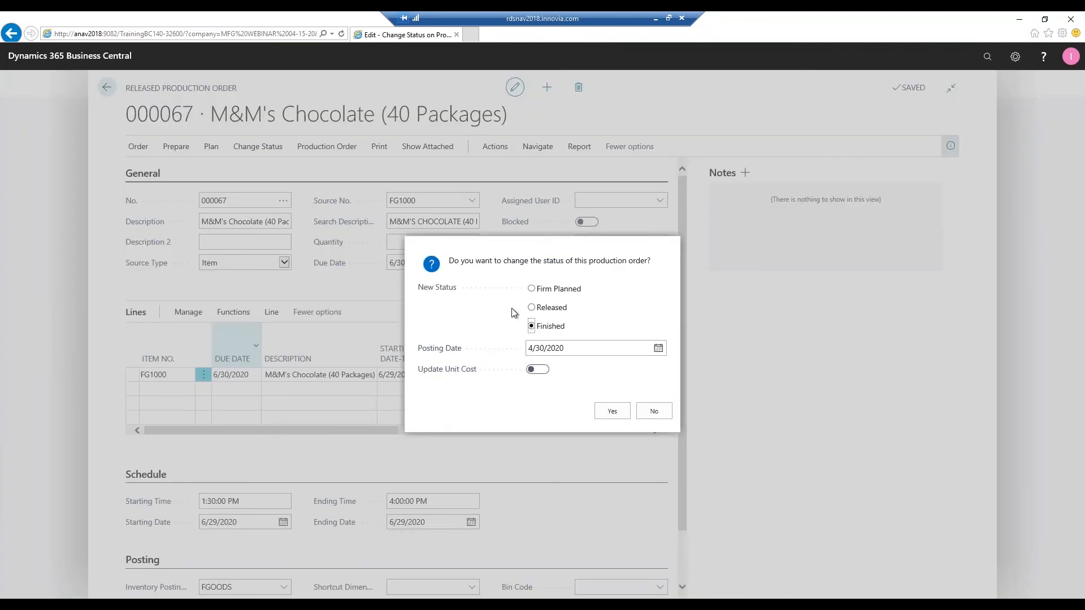
pyautogui.click(606, 415)
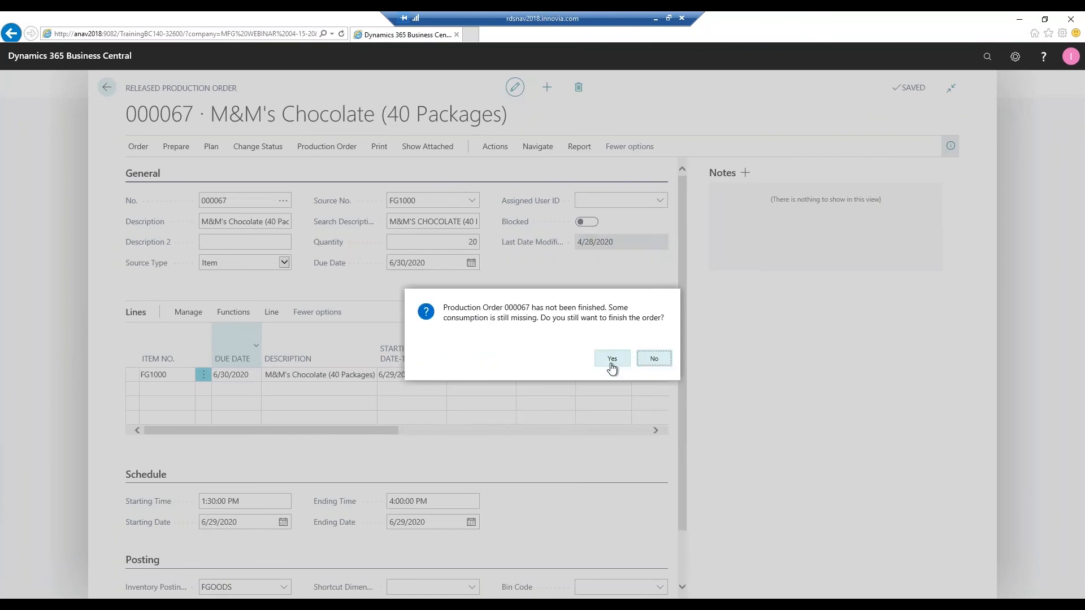
pyautogui.click(611, 364)
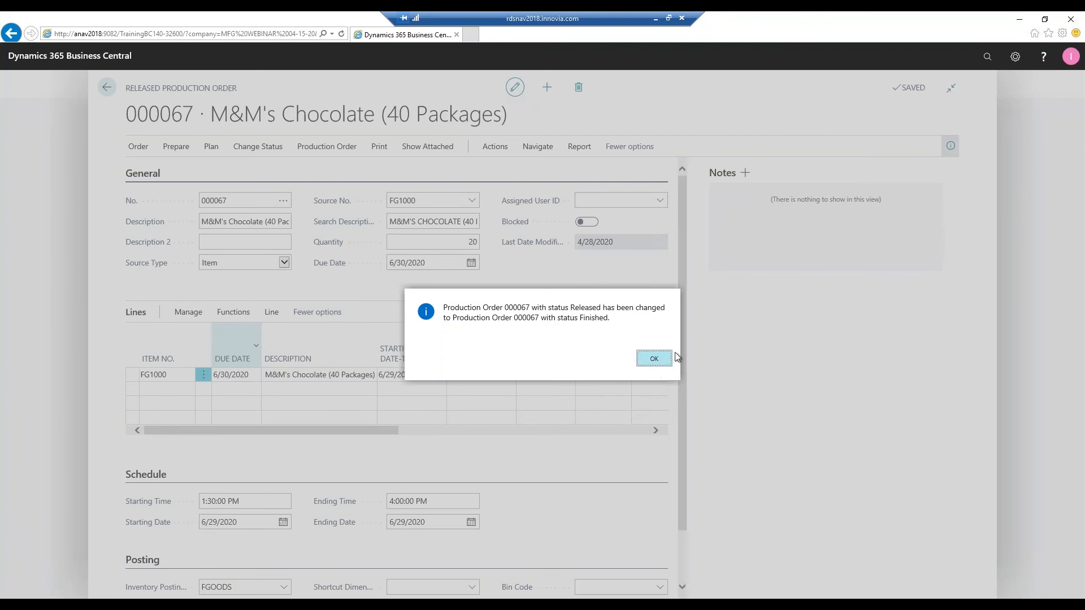
pyautogui.click(653, 358)
# - Open the finished M&M's Chocolate production order due 6/30/2020 and view its item ledger entries
pyautogui.click(329, 88)
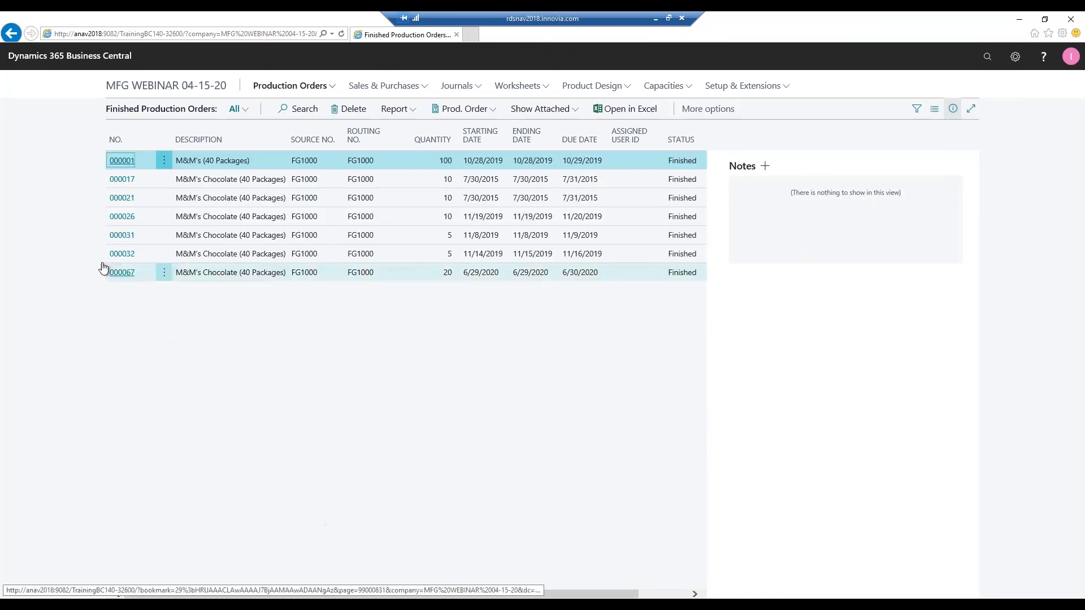
pyautogui.click(117, 274)
pyautogui.click(122, 273)
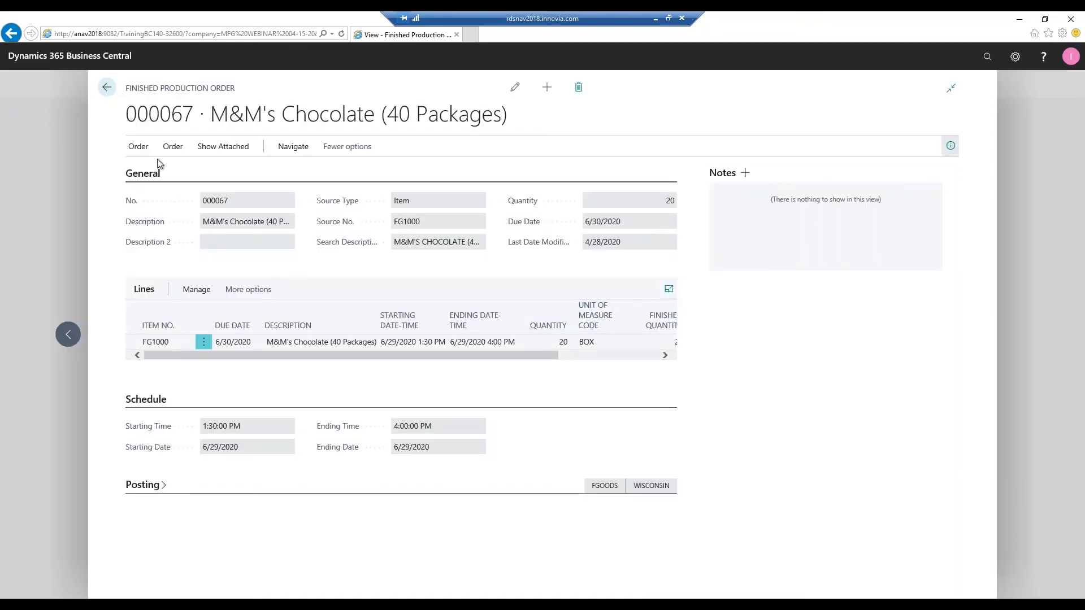
pyautogui.click(292, 149)
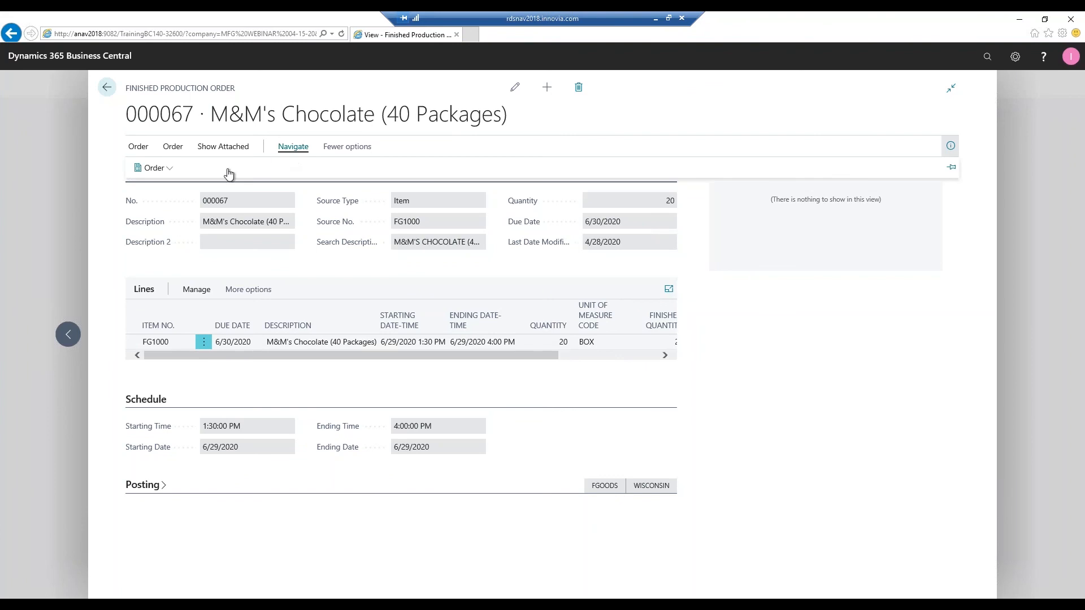
pyautogui.click(171, 175)
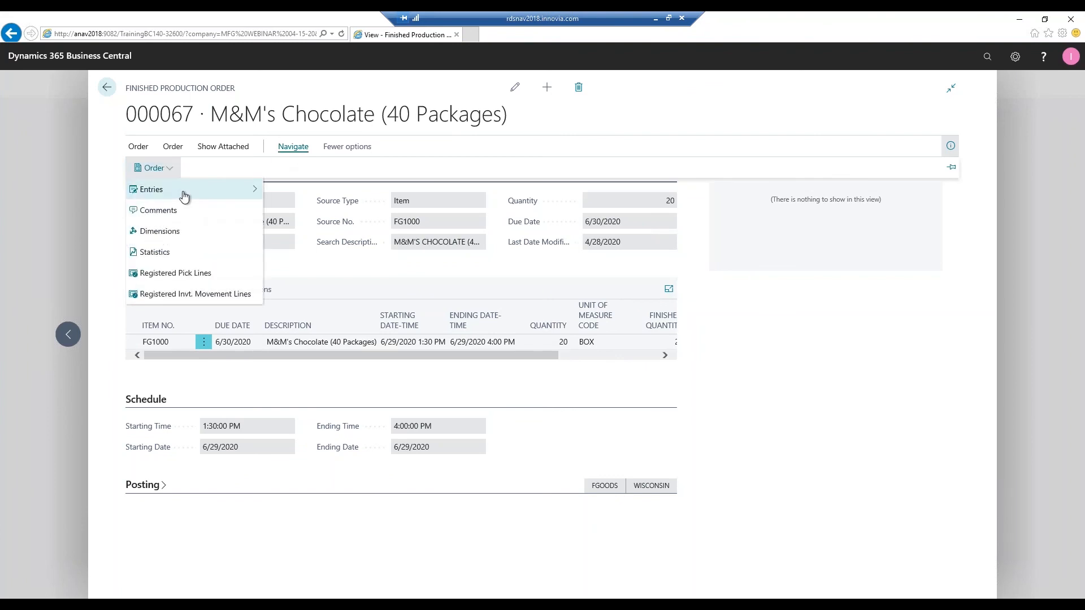
pyautogui.moveTo(182, 194)
pyautogui.click(741, 277)
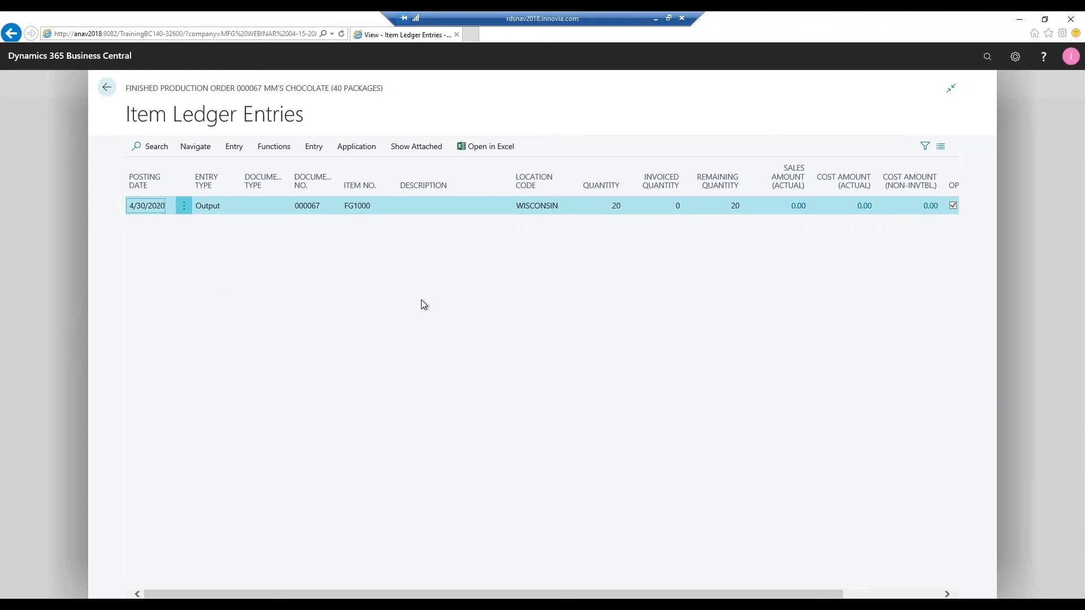
# - Return to the finished Chocolate order and view its capacity ledger entries
pyautogui.click(107, 87)
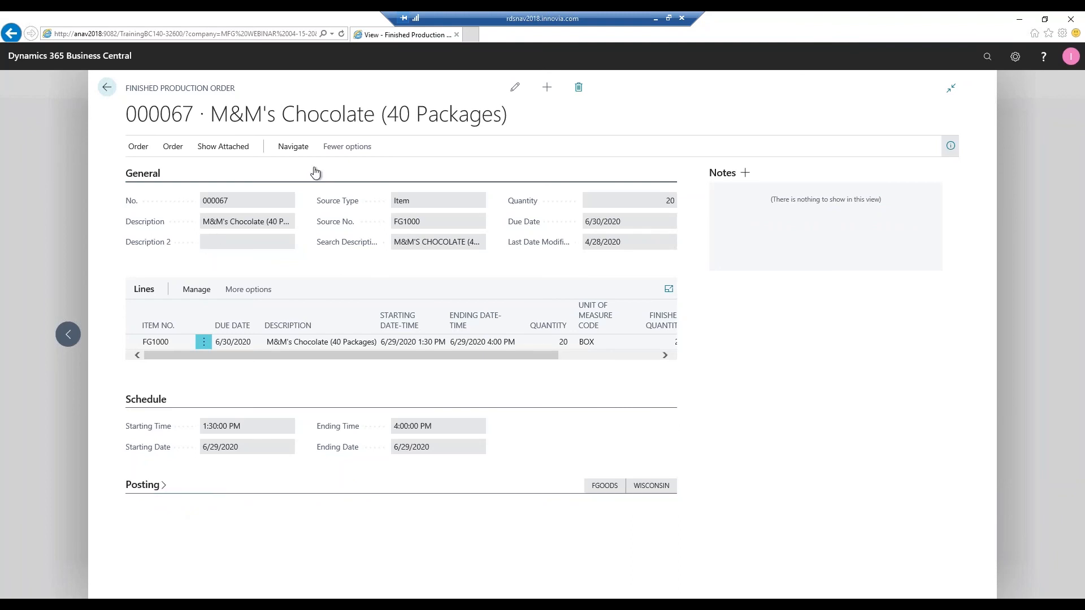
pyautogui.click(300, 147)
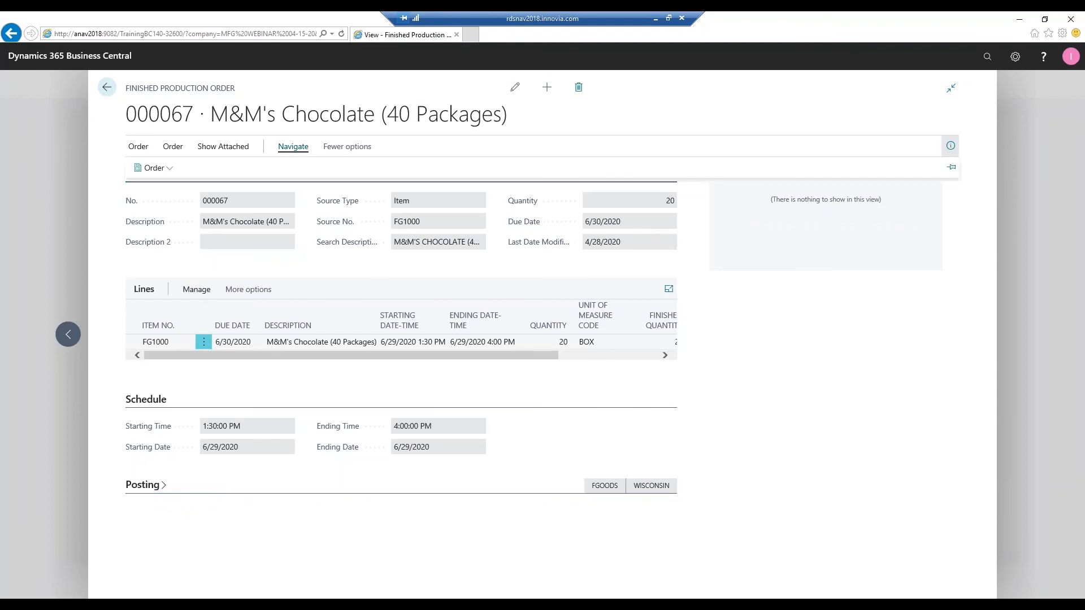
pyautogui.click(161, 168)
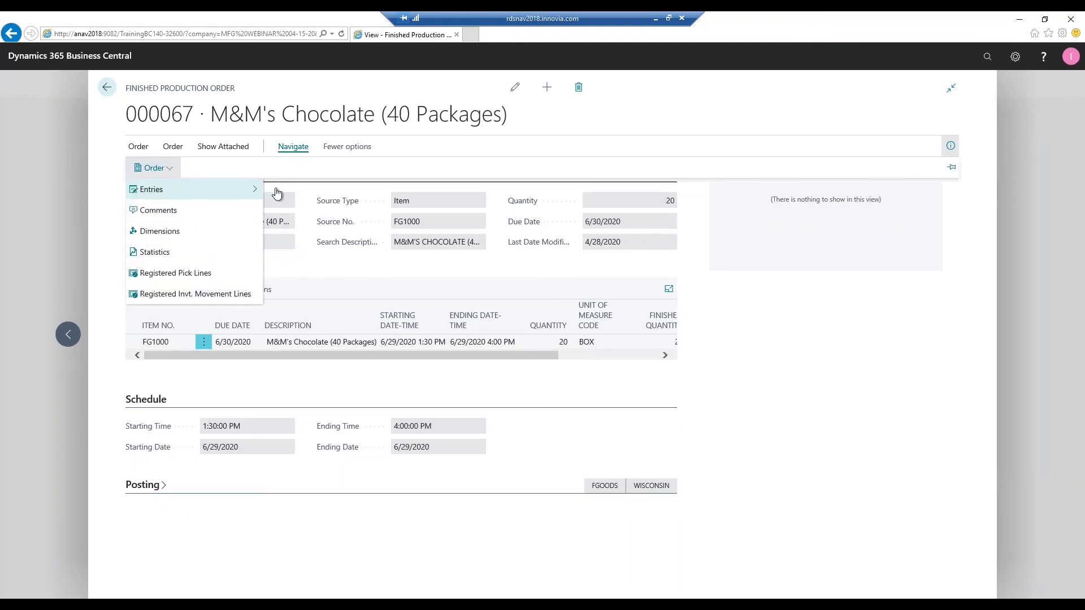
pyautogui.click(248, 191)
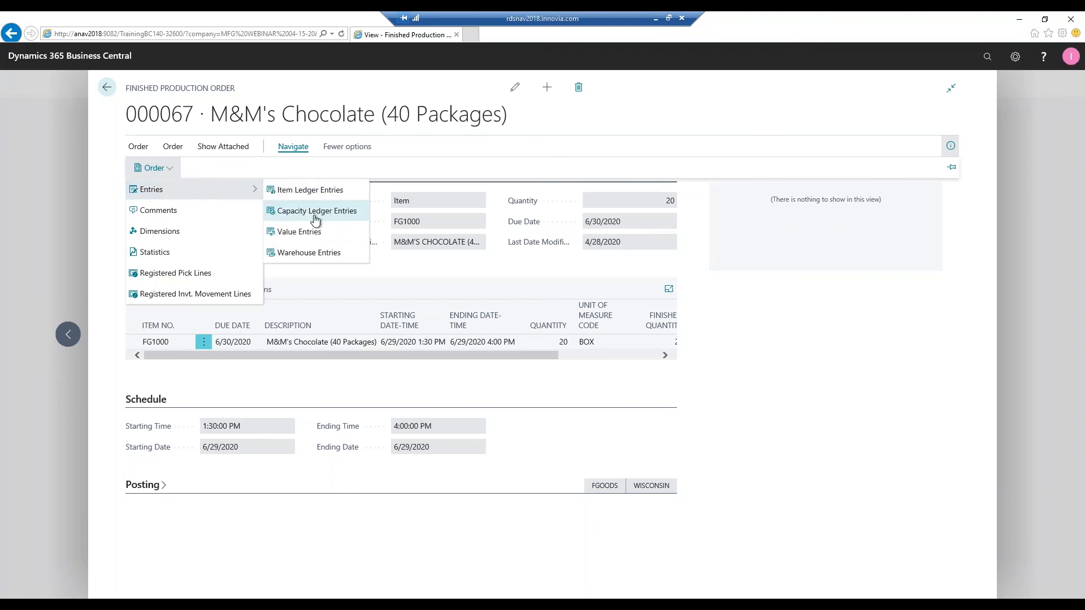
pyautogui.click(330, 210)
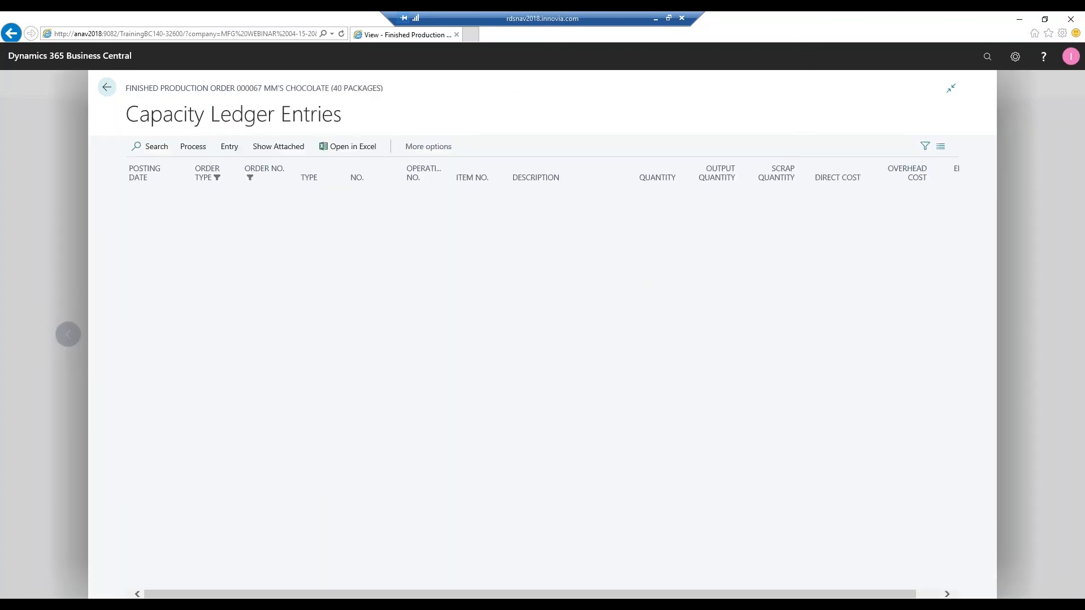